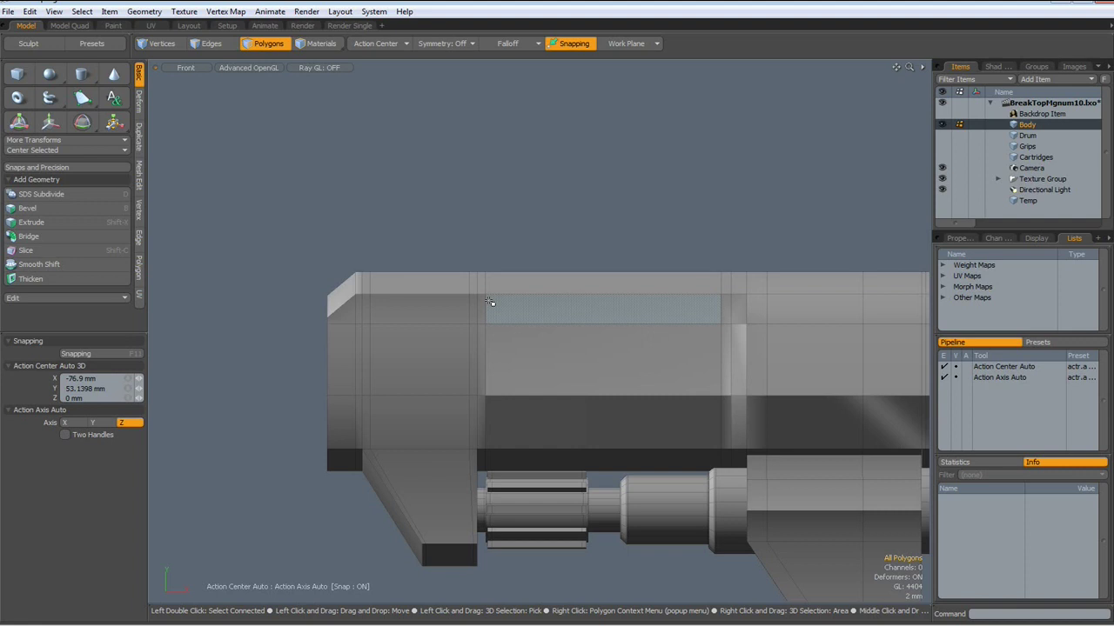
- Draw a flat rectangle about 19.7 mm by 11.6 mm with the Cube primitive just above the barrel's muzzle end
left_click(16, 76)
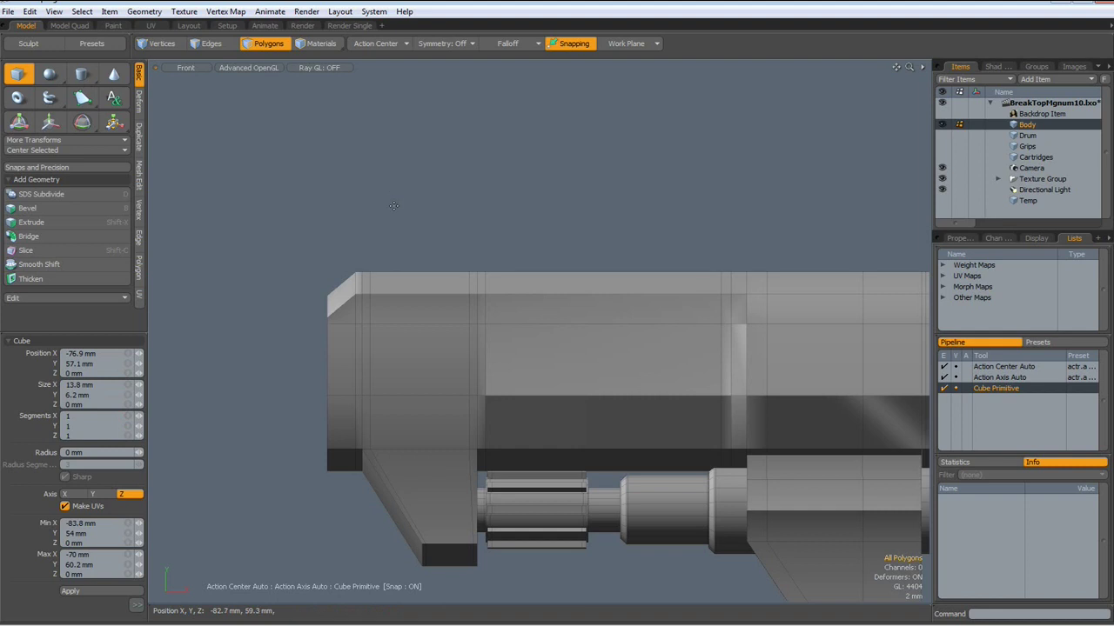
left_click_drag(393, 208, 491, 162)
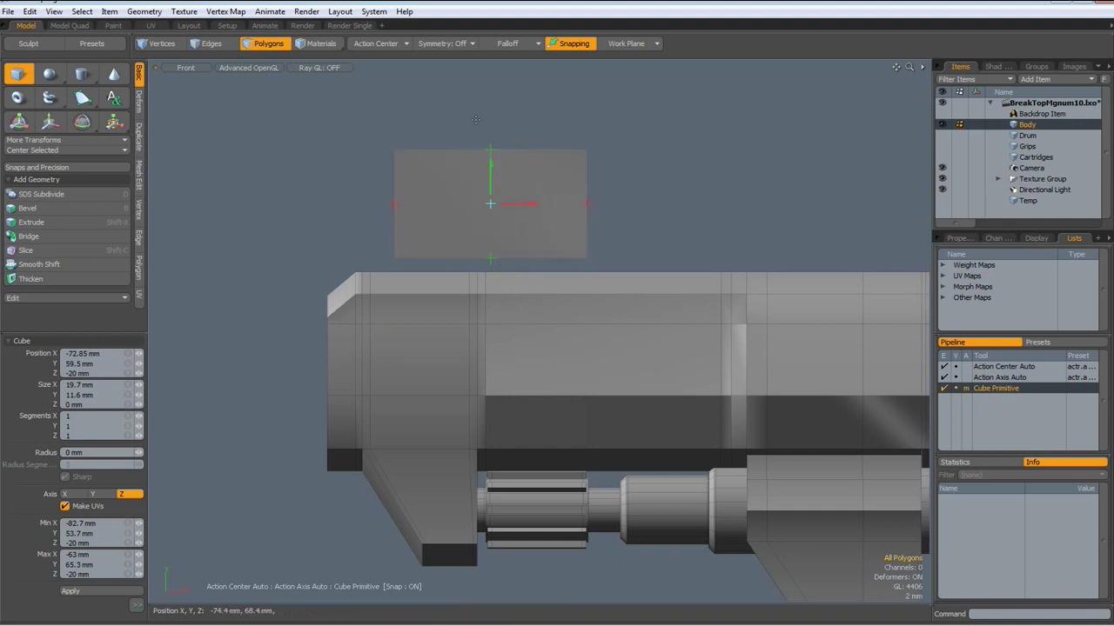
key("space")
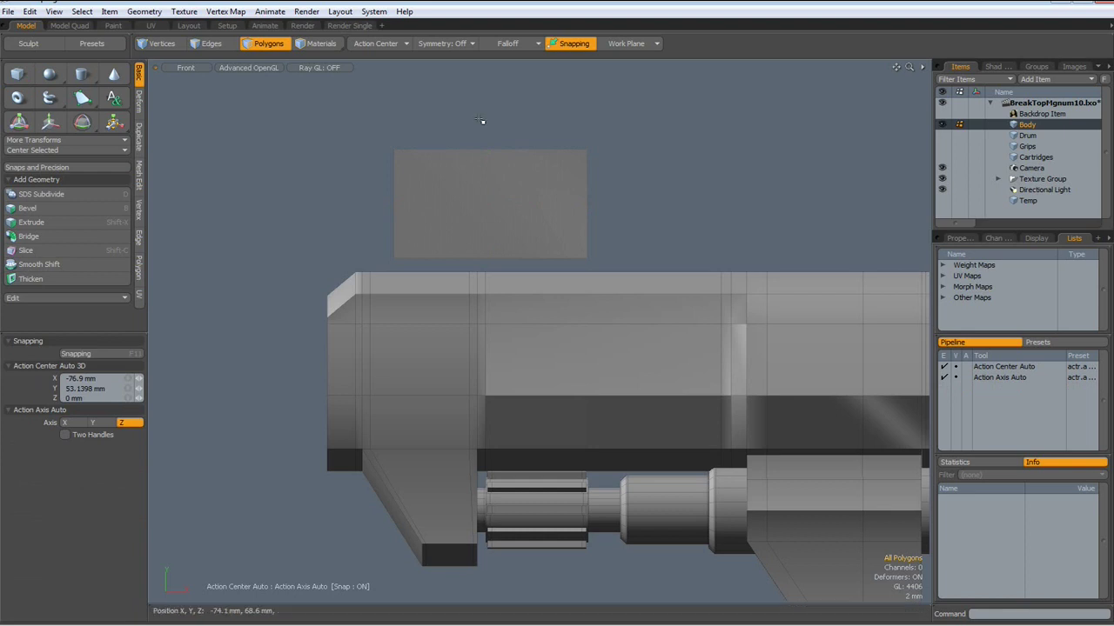
- Move the rectangle's upper-left vertex about 3.2 mm inward along X to slant its front edge
key("1")
left_click(394, 149)
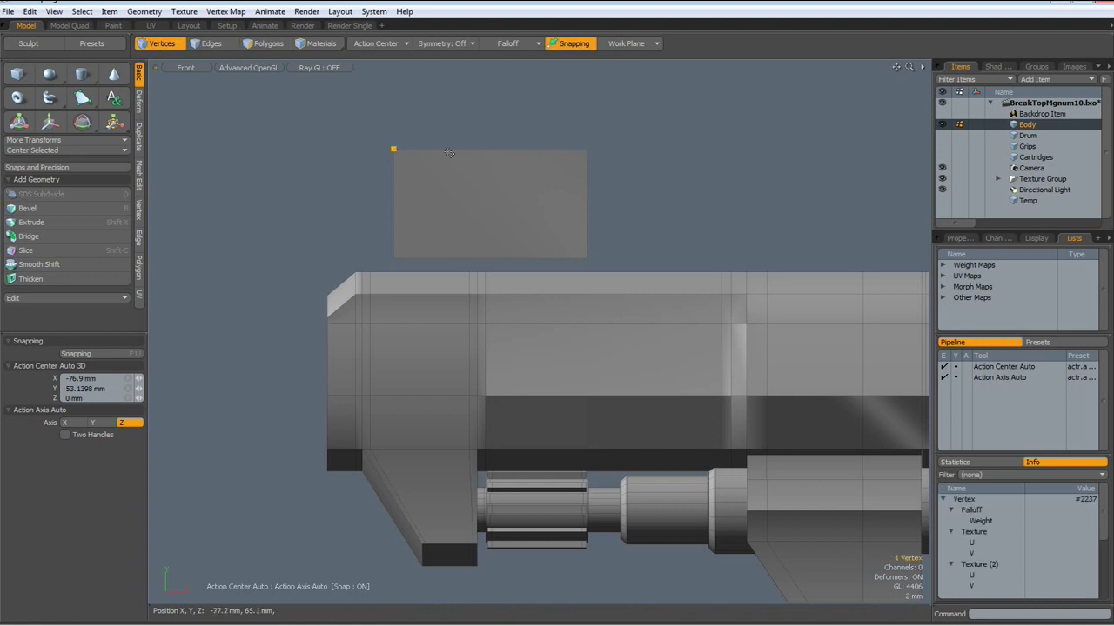
key("w")
left_click_drag(463, 151, 502, 150)
key("space")
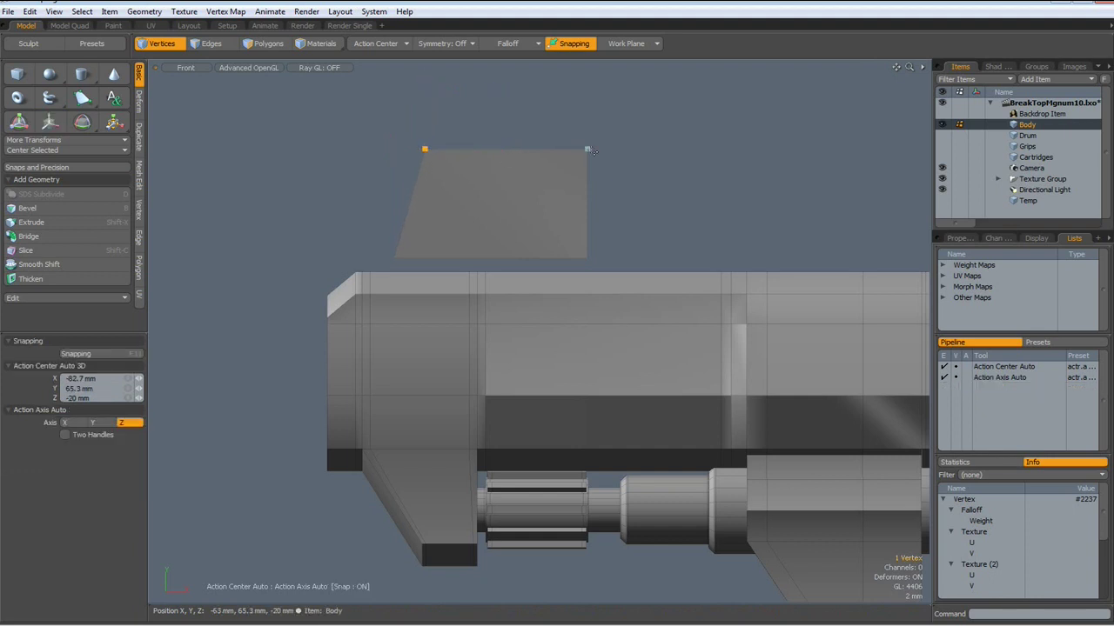
- Lower the shape's upper-right vertex about 6.5 mm along Y to slope the top edge toward the rear
left_click(587, 150)
key("w")
left_click_drag(588, 89, 587, 148)
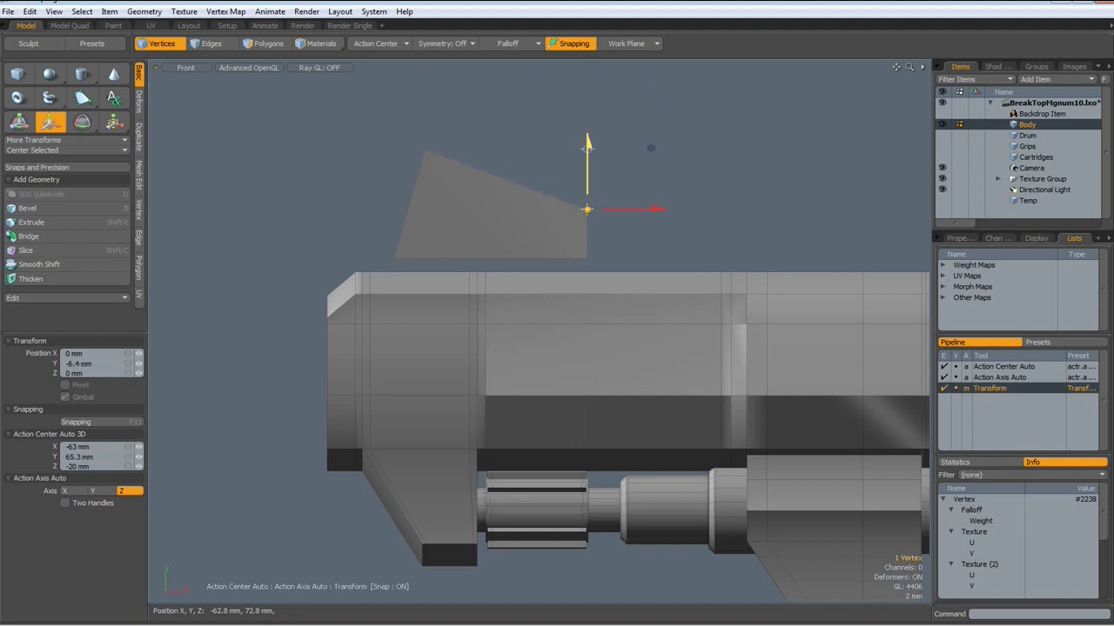
key("space")
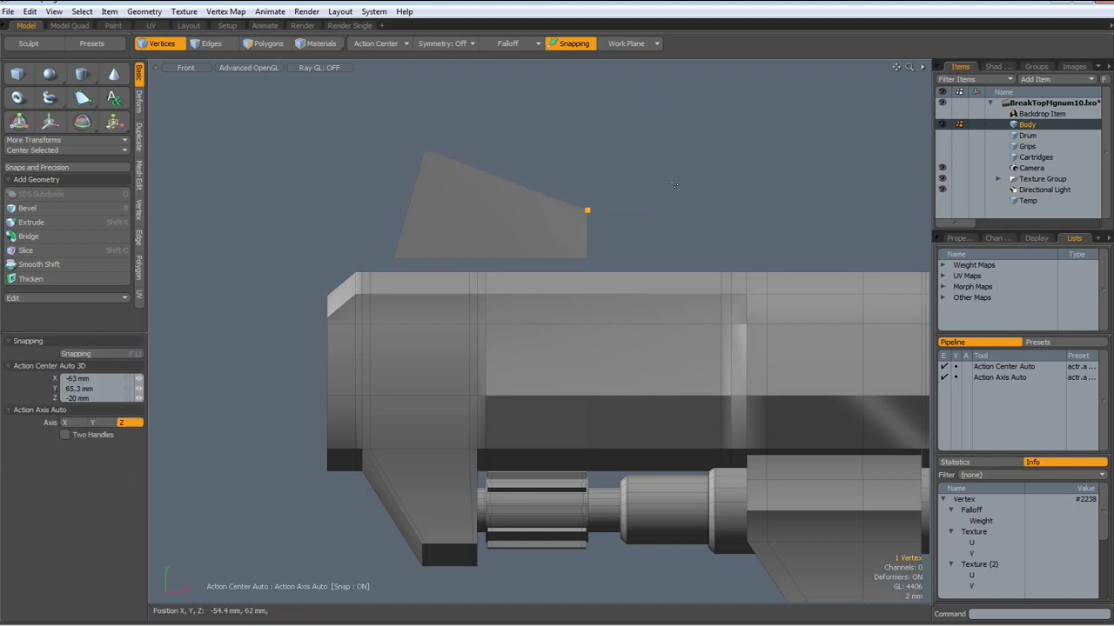
- Loop-slice the shape across its sloped top edge with a single cut at 50%
key("space")
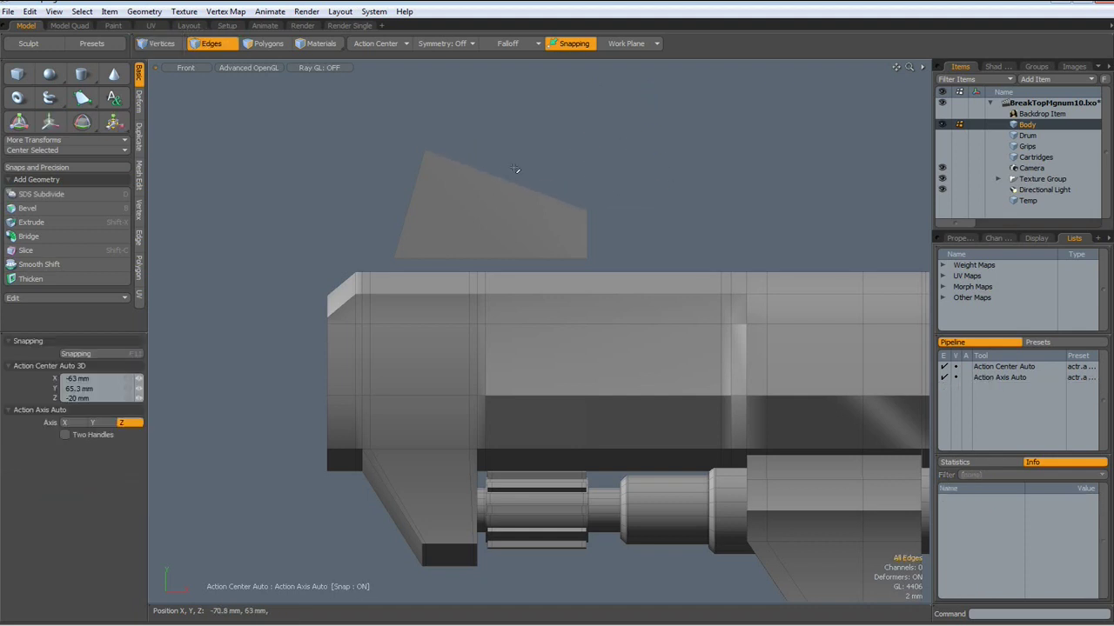
left_click(511, 193)
left_click(113, 250)
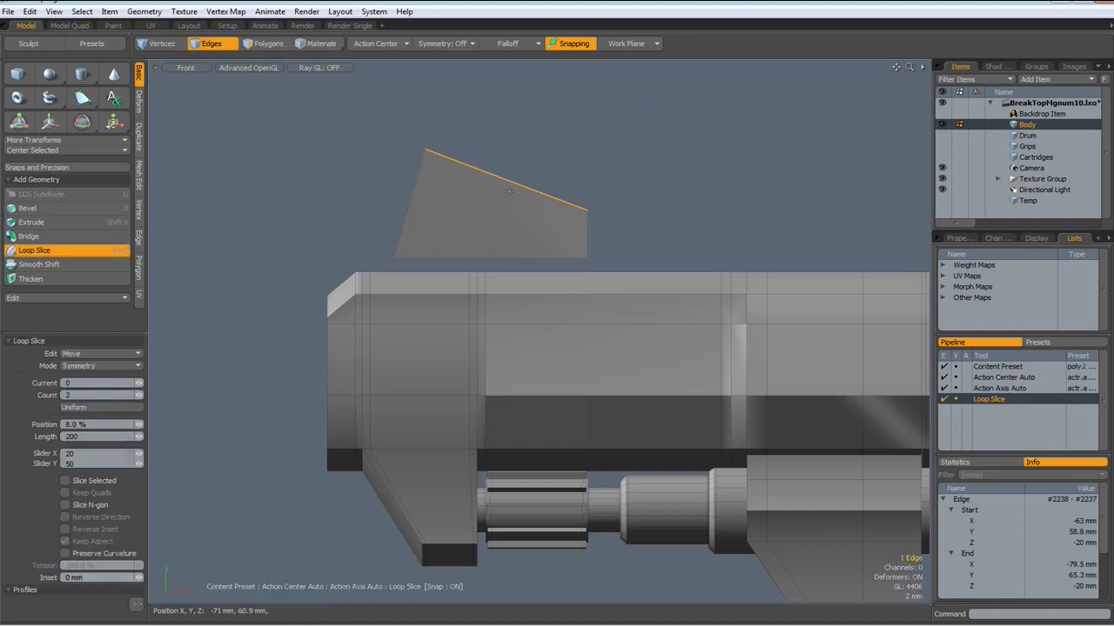
left_click(137, 396)
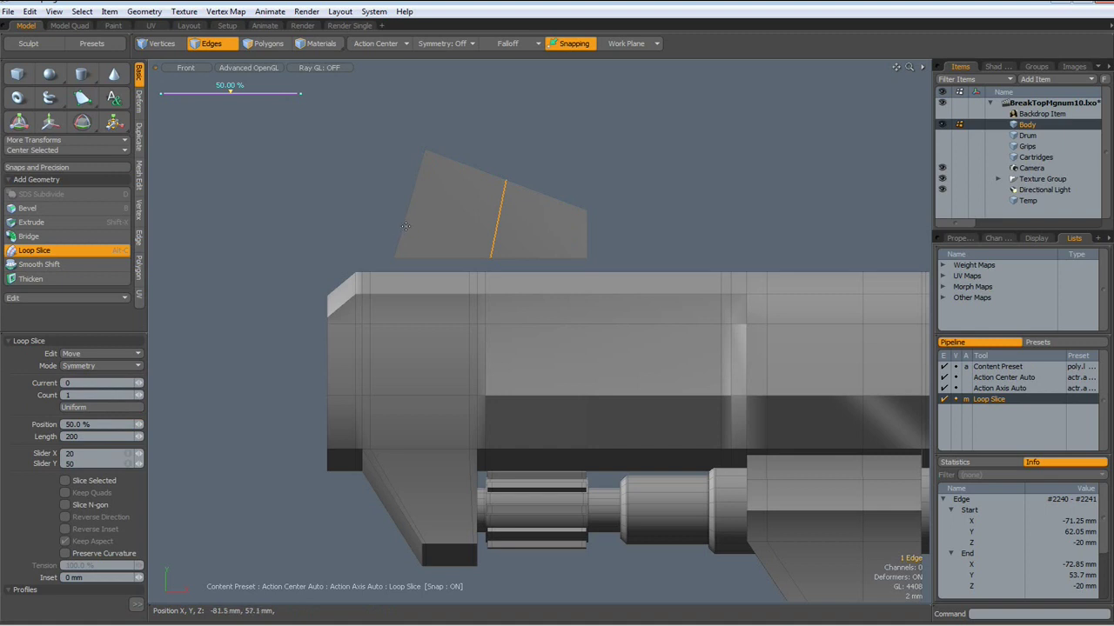
key("space")
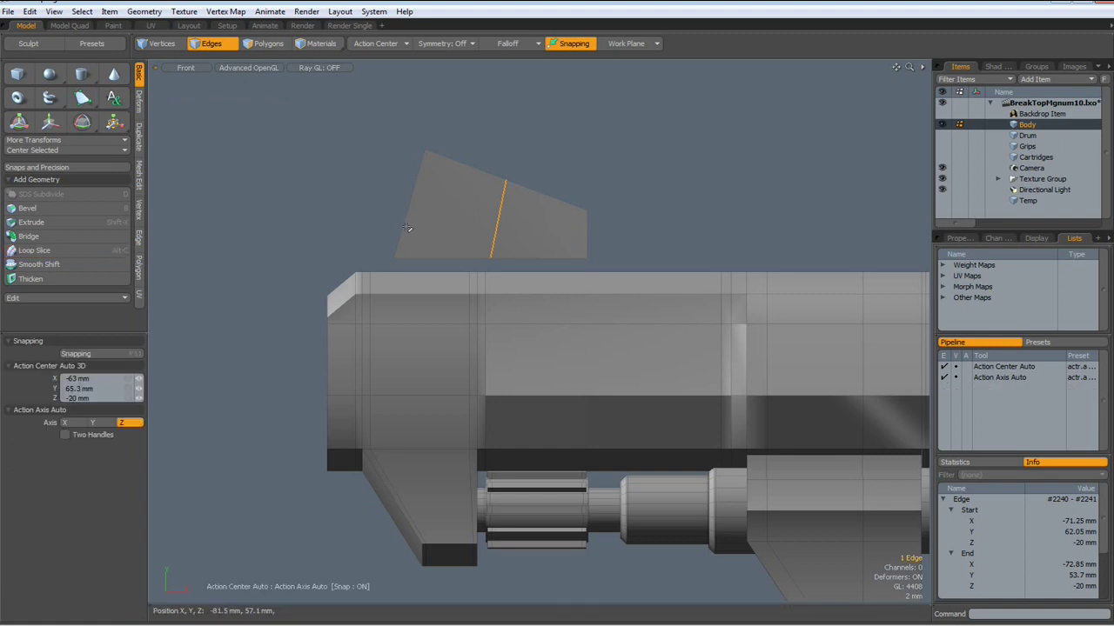
- Flatten the left half of the sloped top edge by scaling it to 0% in Y
left_click_drag(397, 132, 521, 200)
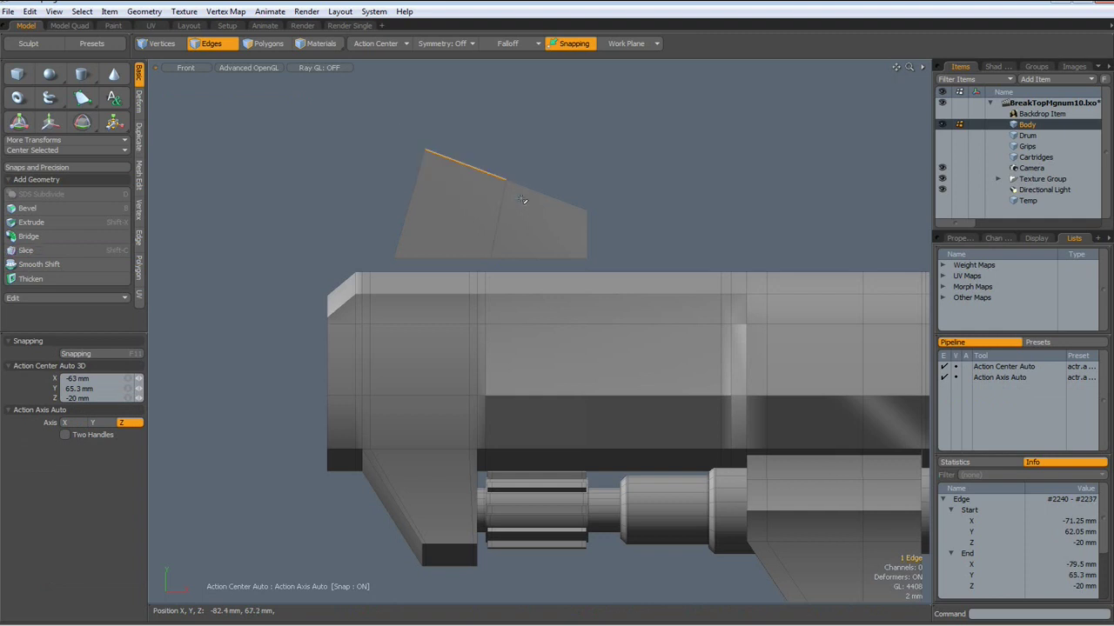
key("r")
left_click_drag(465, 91, 465, 165)
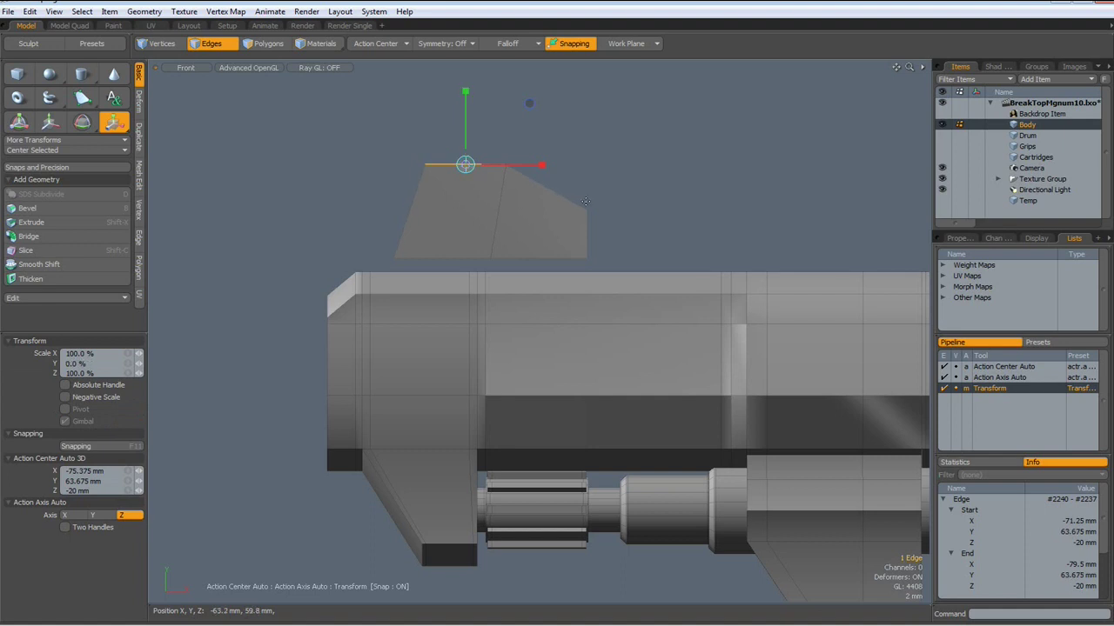
key("space")
left_click(640, 189)
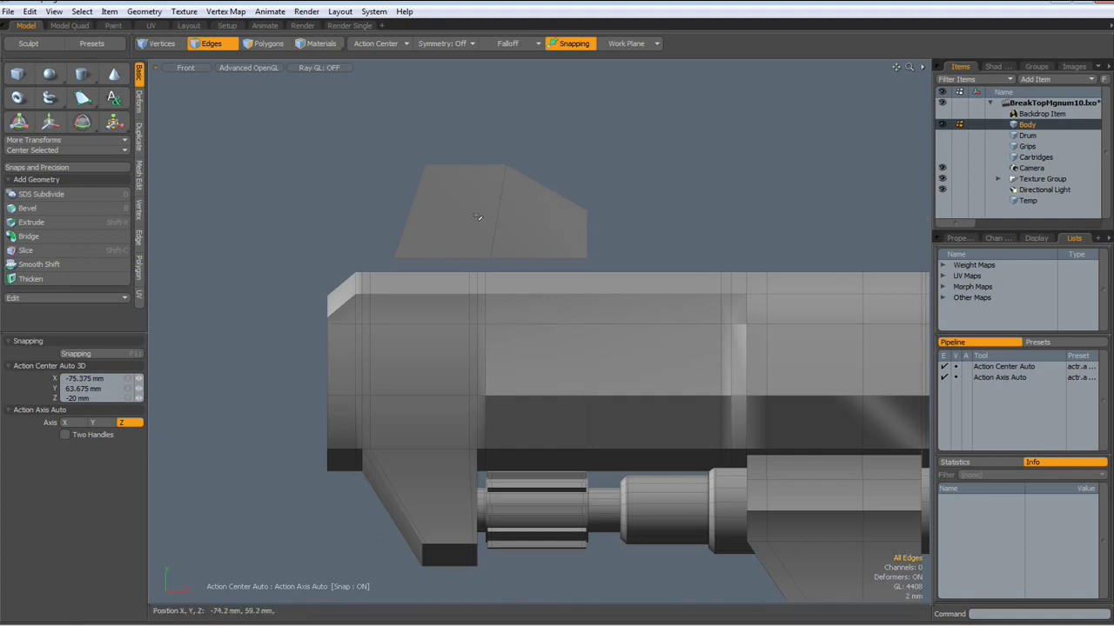
- Add a Free-mode loop slice at 77.5% near the shape's slanted front edge
left_click(463, 167)
key("alt+c")
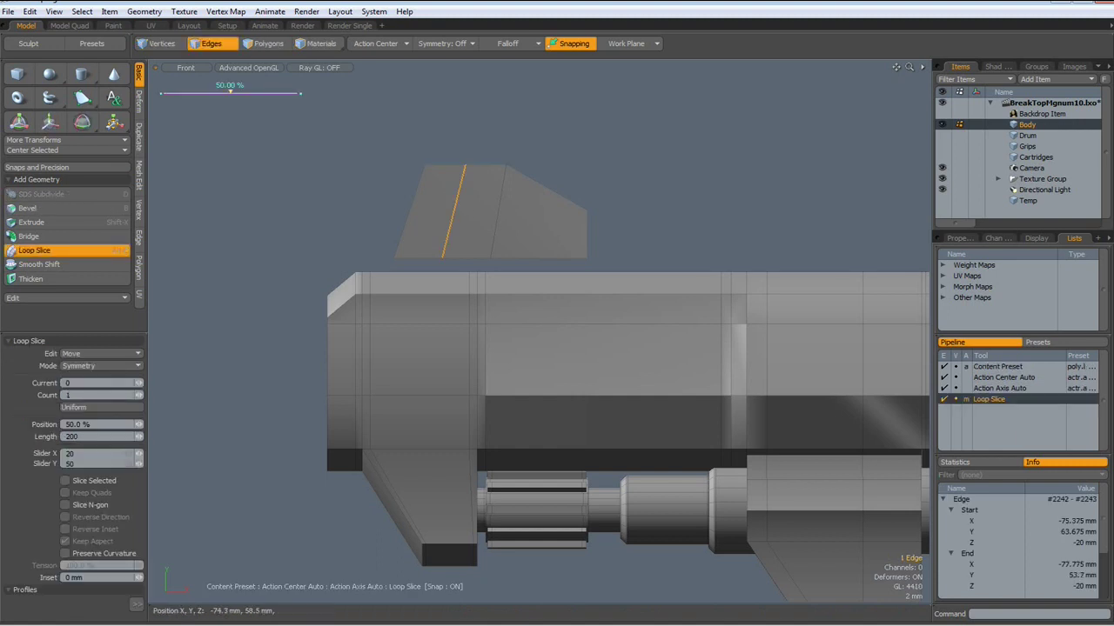
left_click(109, 365)
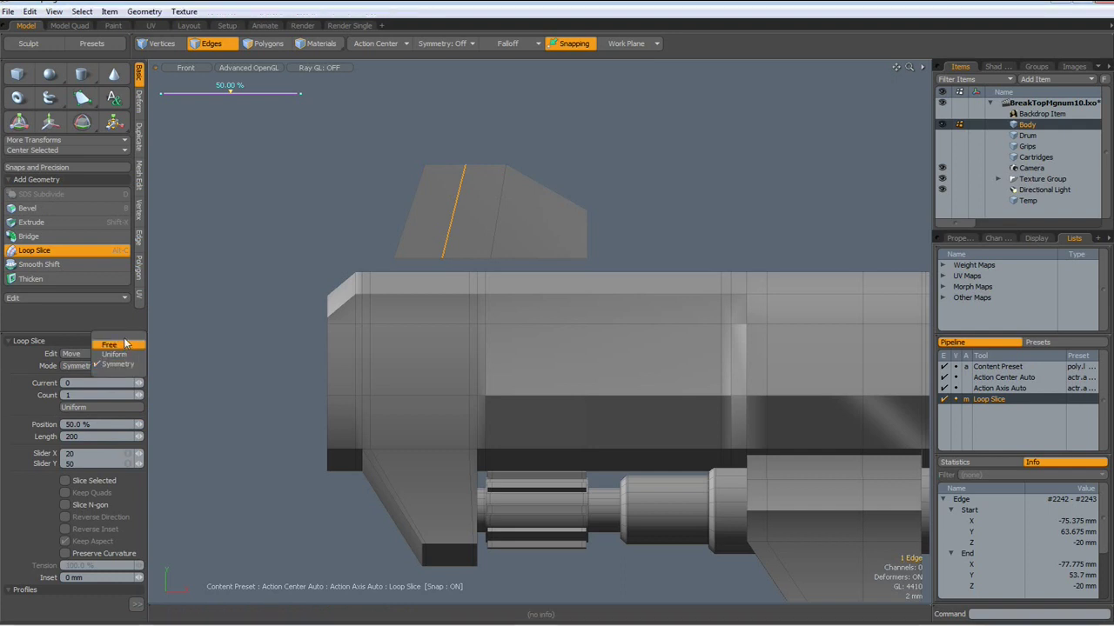
left_click(124, 344)
left_click_drag(354, 178, 451, 179)
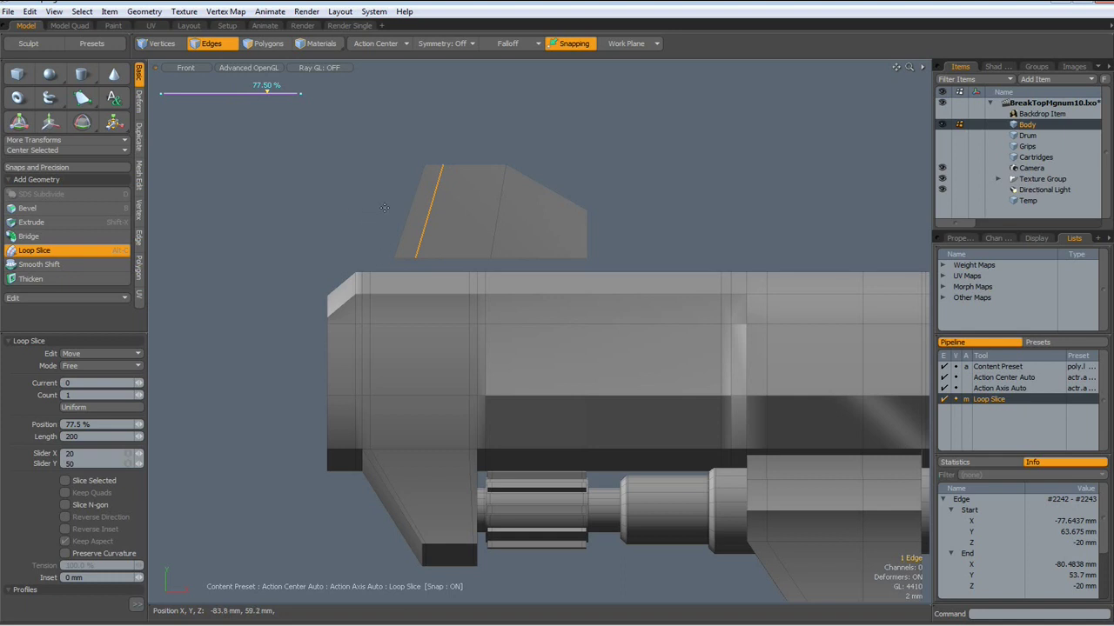
key("space")
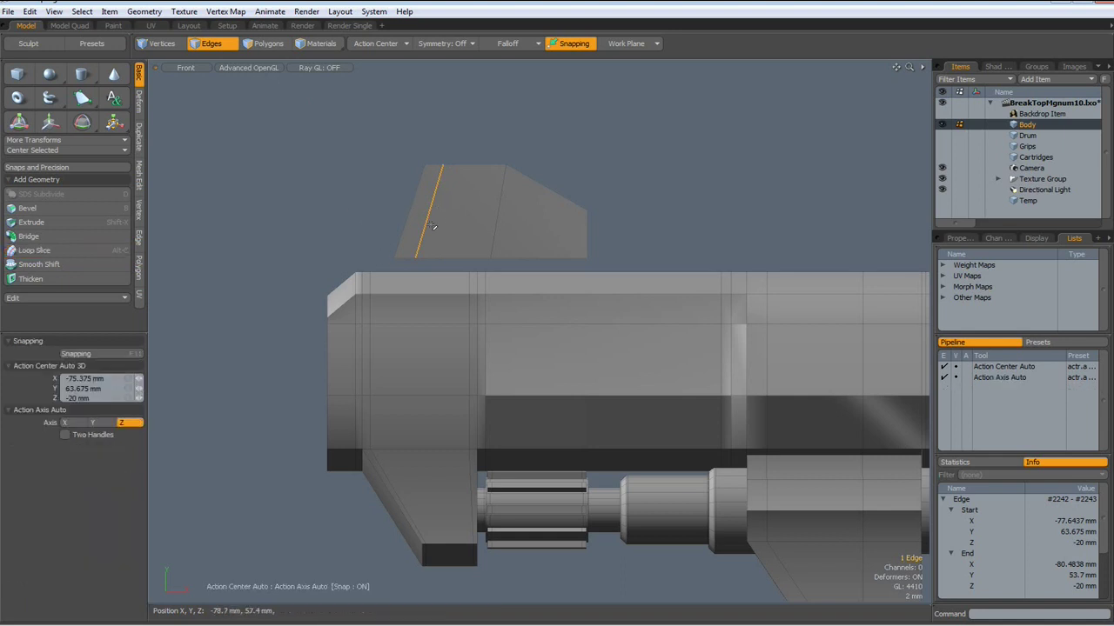
- Add a lengthwise loop slice at 83% following the shape's top edge
key("alt+c")
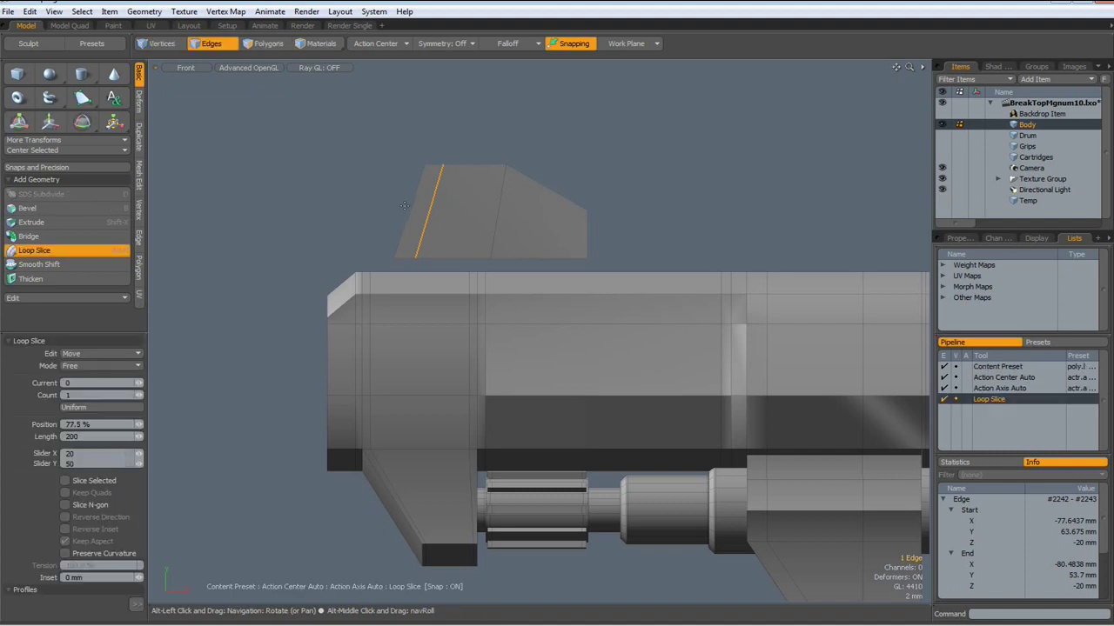
left_click_drag(494, 201, 508, 201)
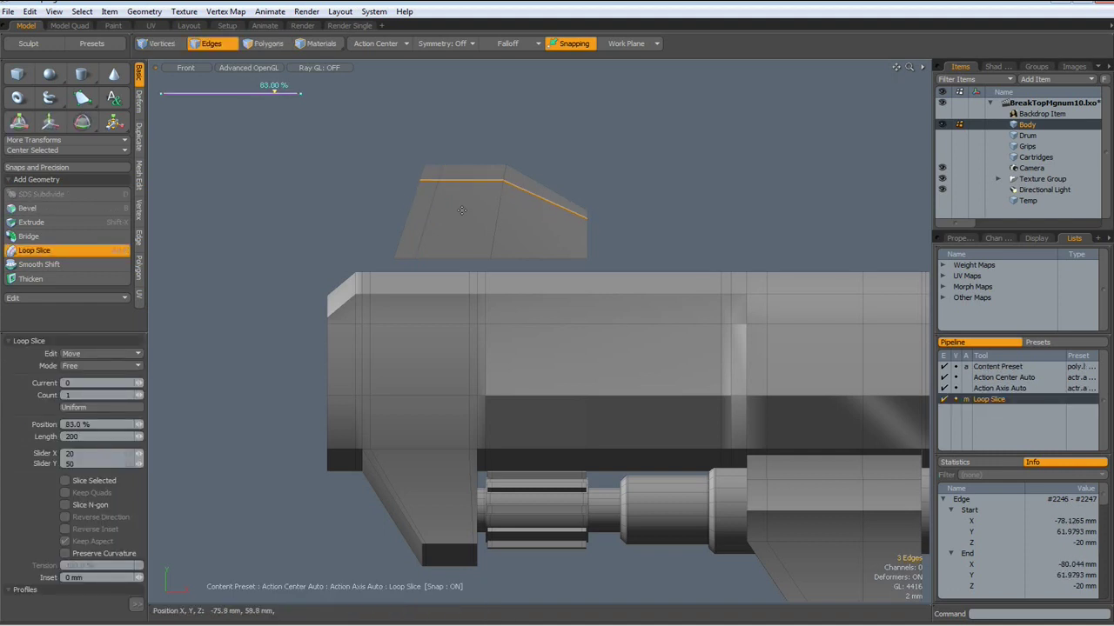
key("space")
left_click(678, 194)
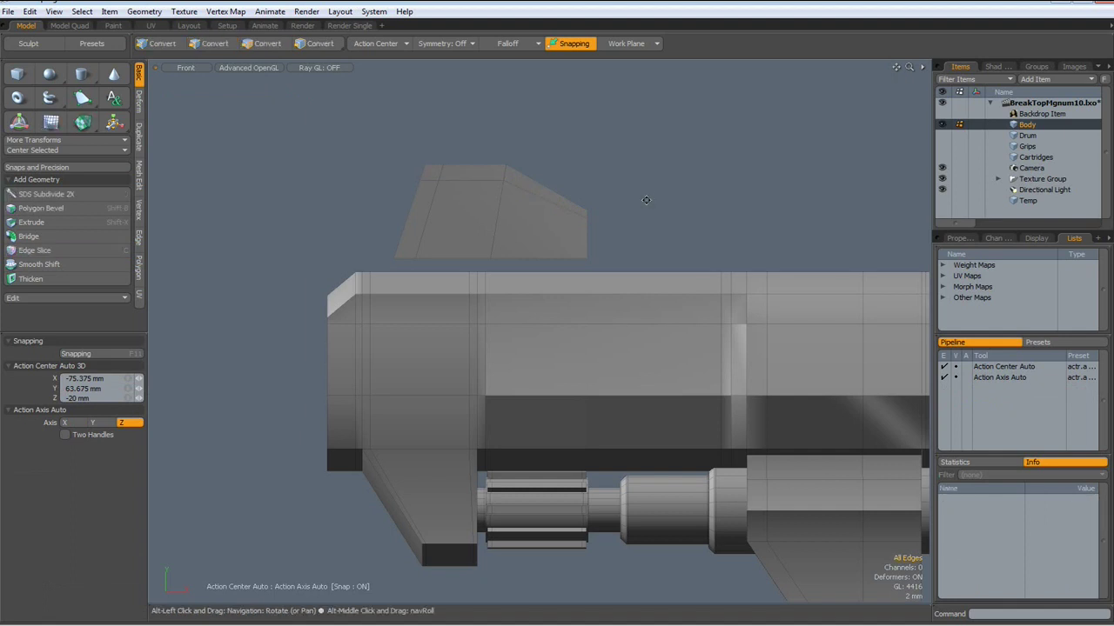
- Add a loop slice close to the shape's vertical rear edge and preview the shape with subdivision smoothing
left_click(554, 202)
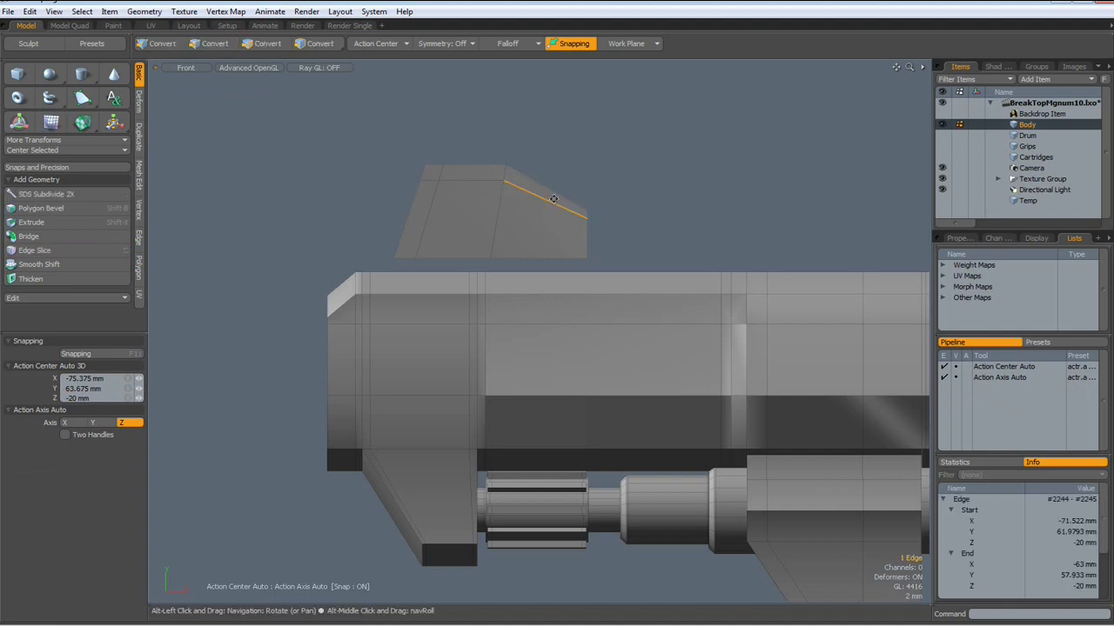
key("alt+c")
left_click_drag(555, 202, 716, 233)
key("q")
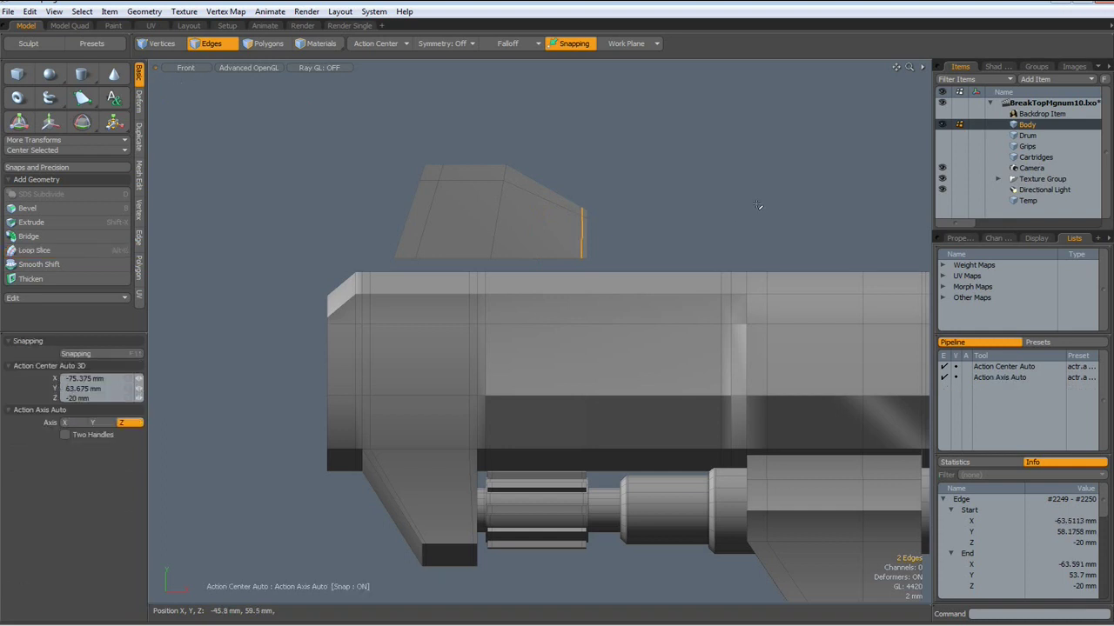
left_click(757, 206)
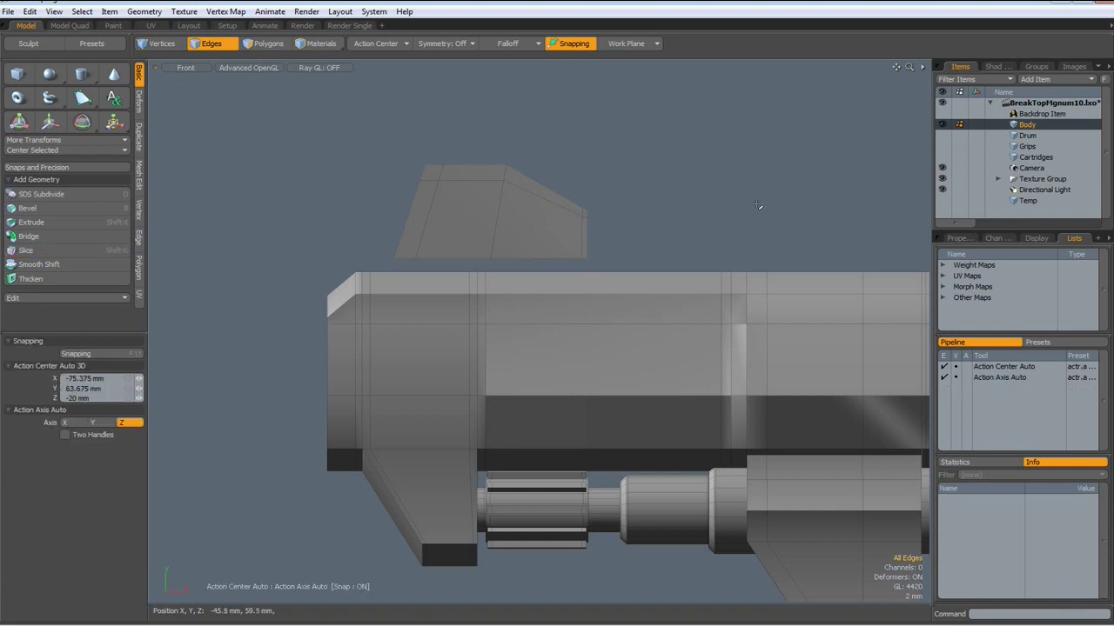
key("Tab")
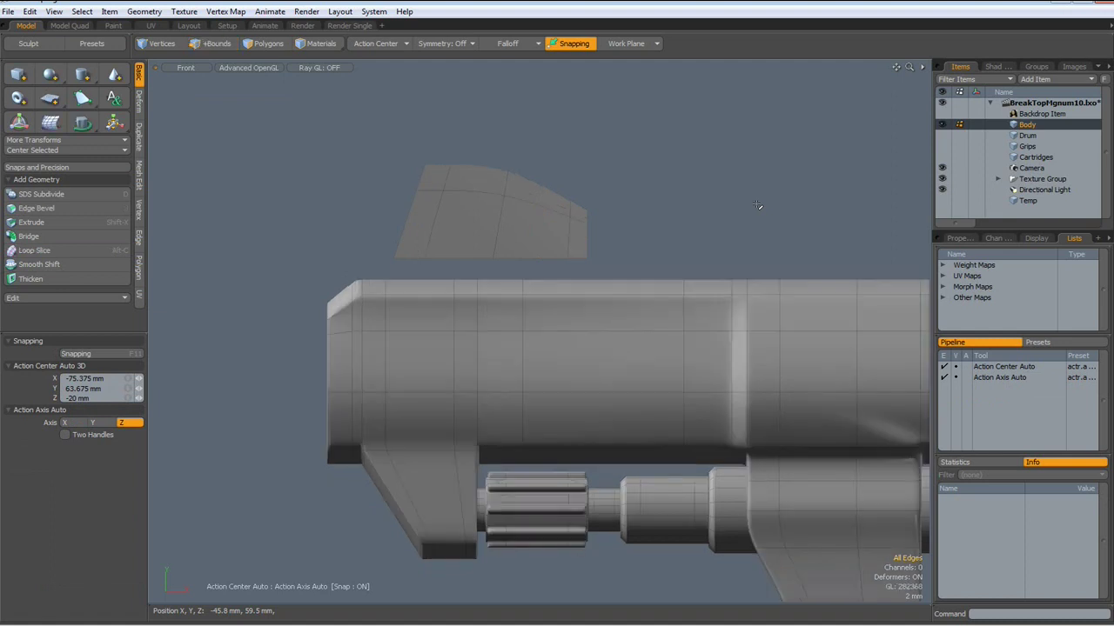
key("Tab")
- Bevel the middle edge loop below the top corner by a small amount and preview the shape with subdivision smoothing
key("2")
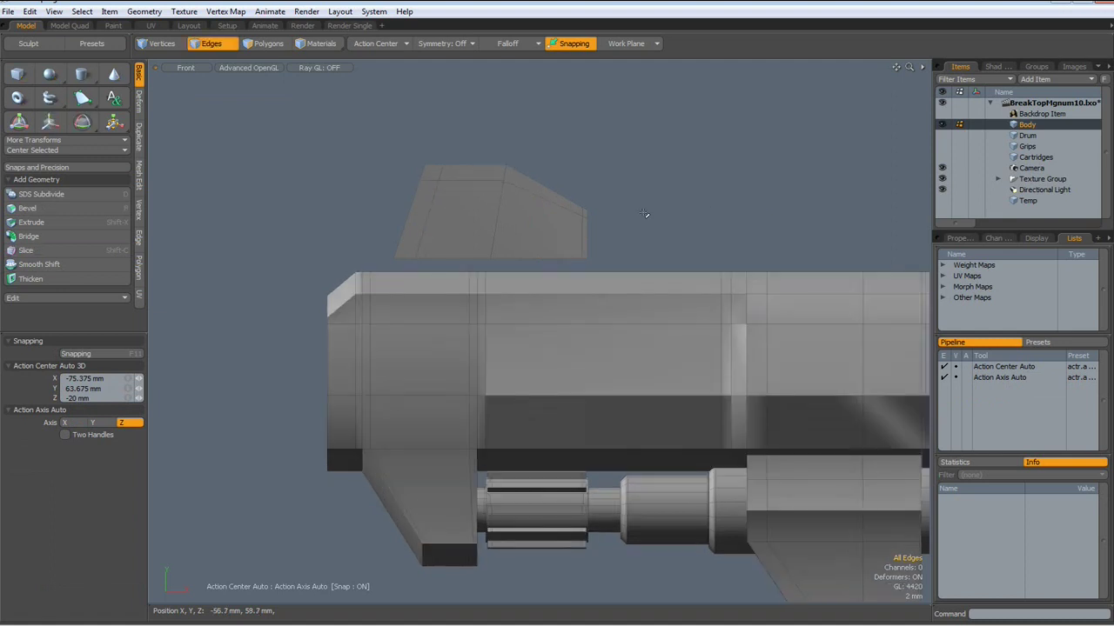
left_click(501, 224)
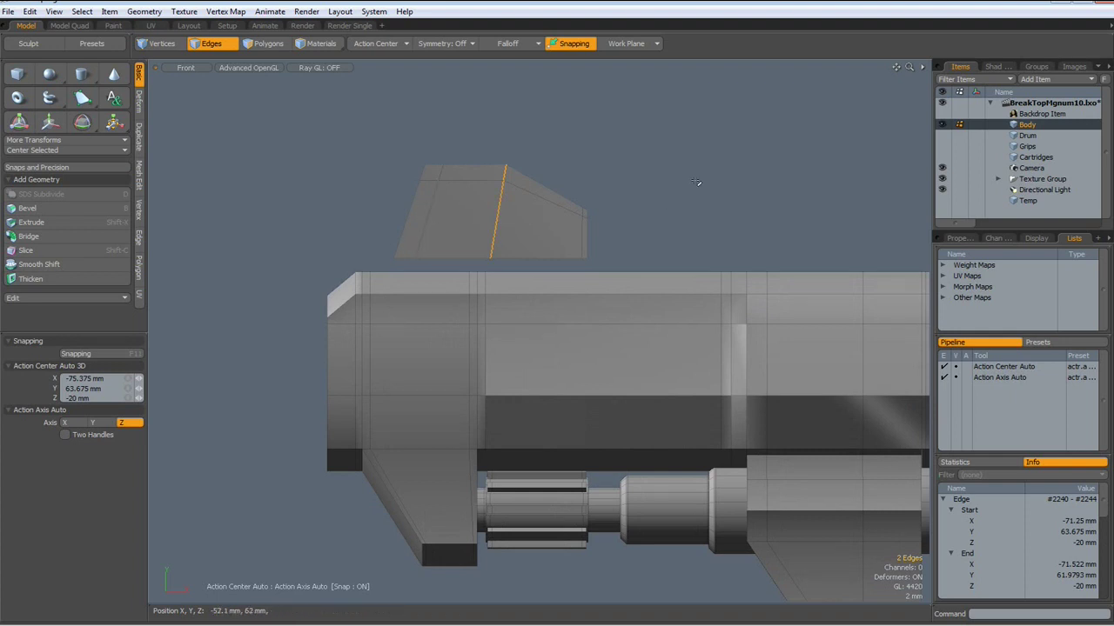
key("b")
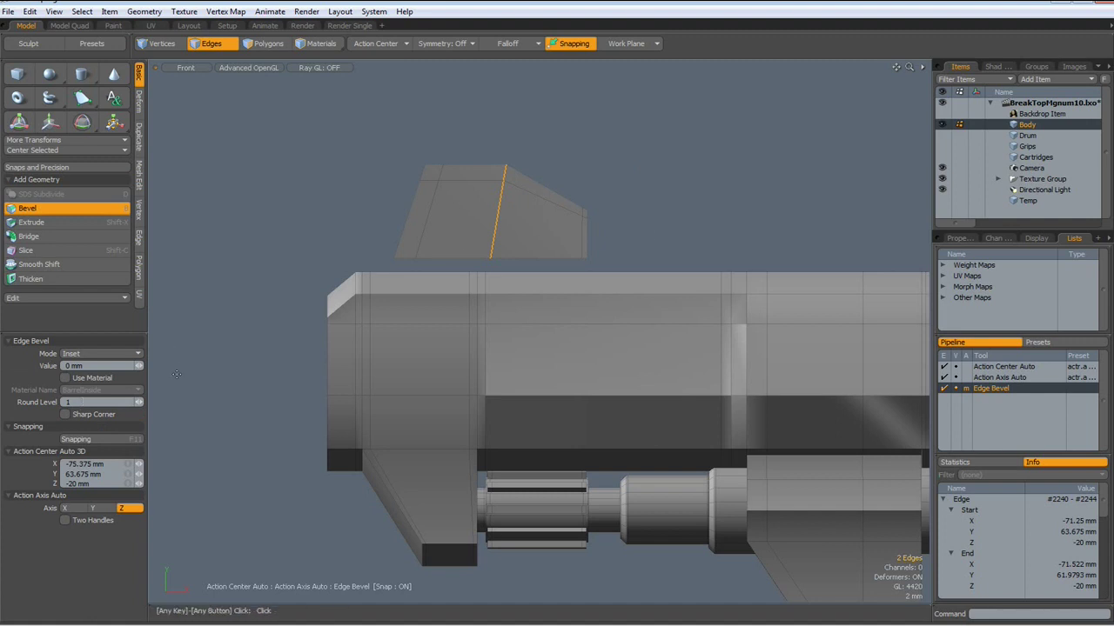
left_click_drag(659, 233, 664, 233)
key("space")
left_click(674, 200)
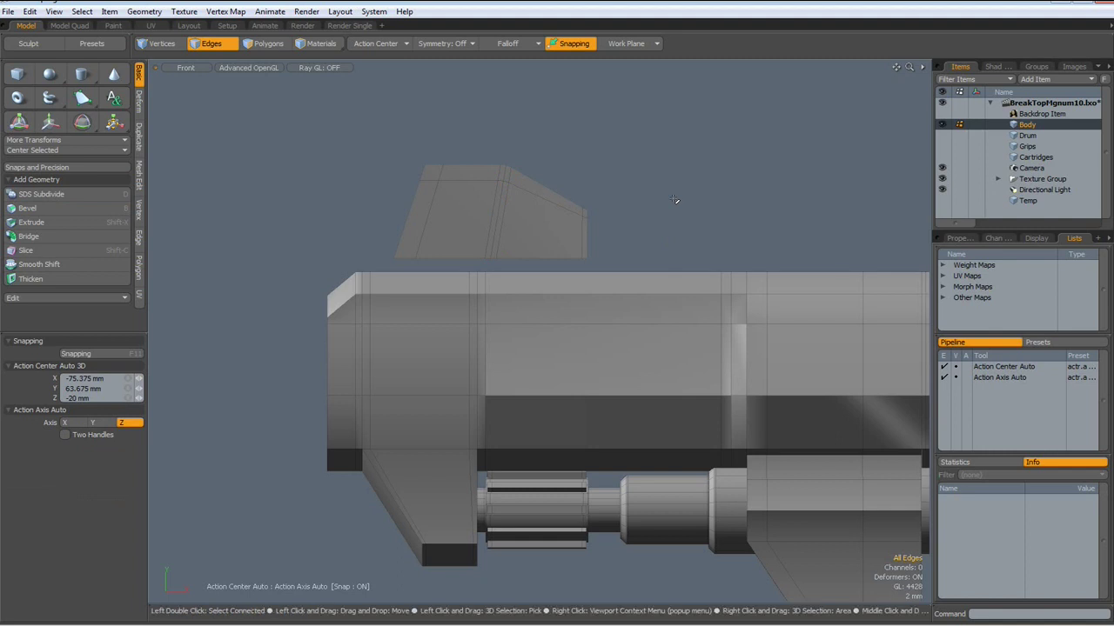
key("Tab")
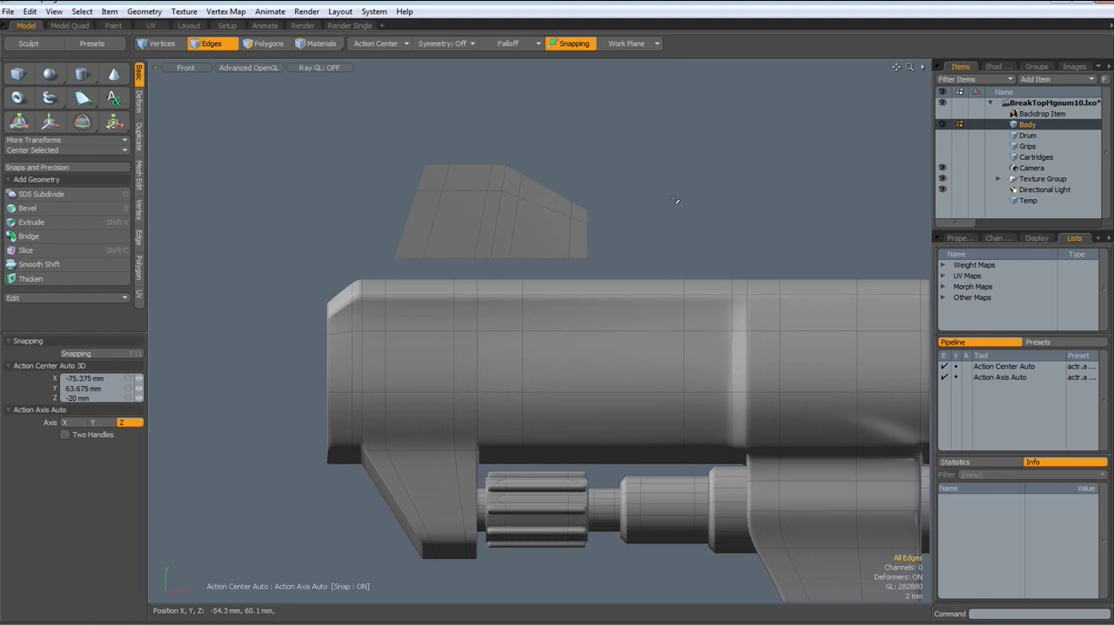
key("Tab")
- Bevel the shape's upper-left corner vertex by a small amount to cut off the corner
scroll(453, 180, "up", 3)
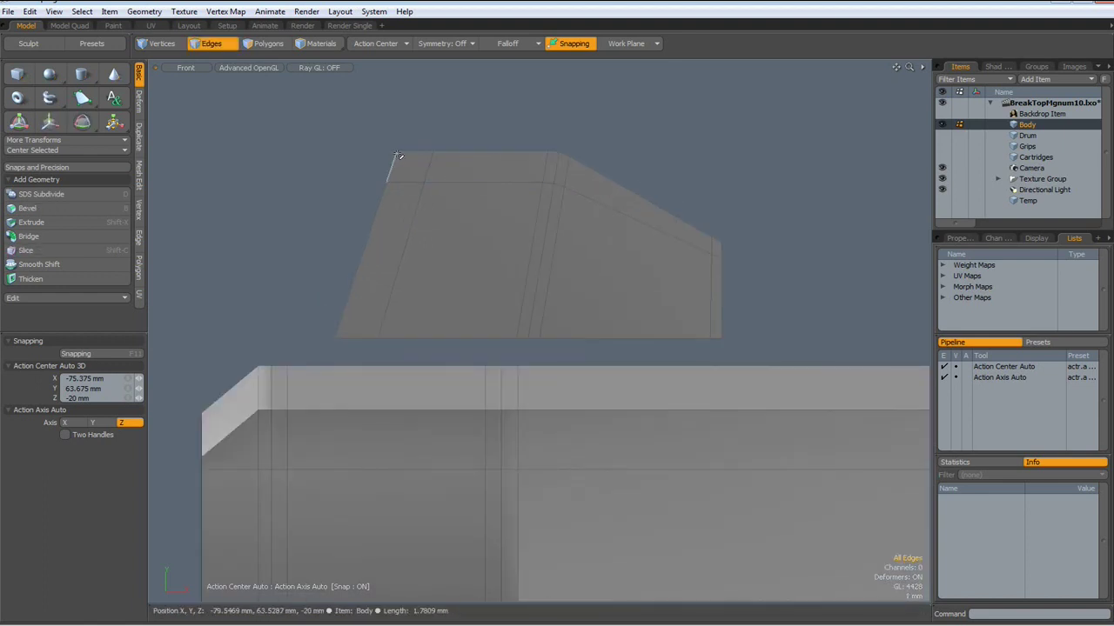
key("1")
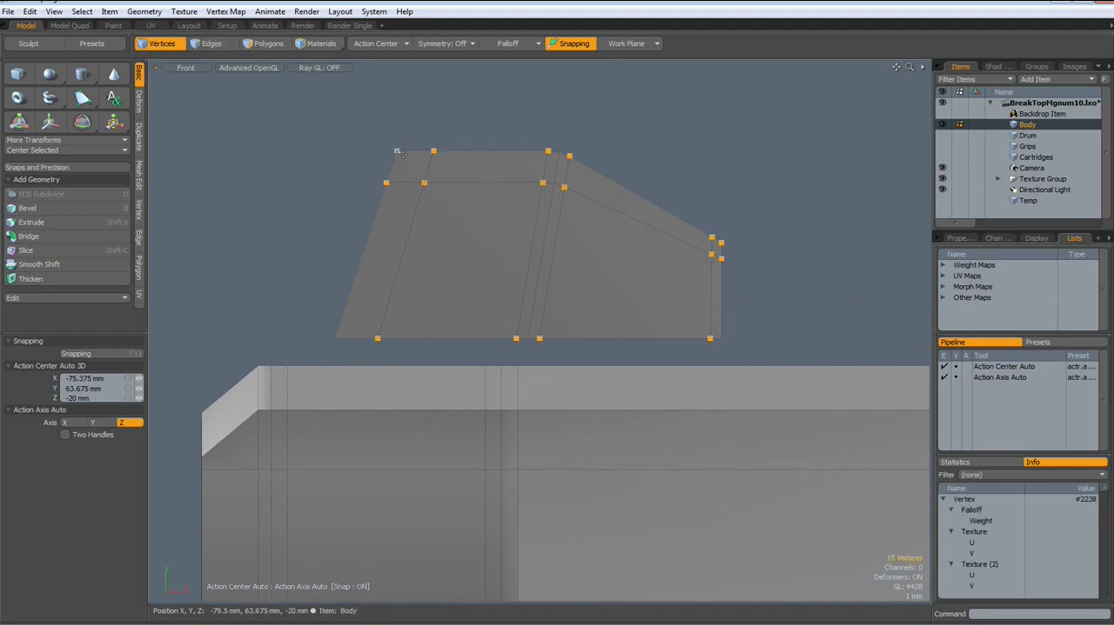
left_click(398, 153)
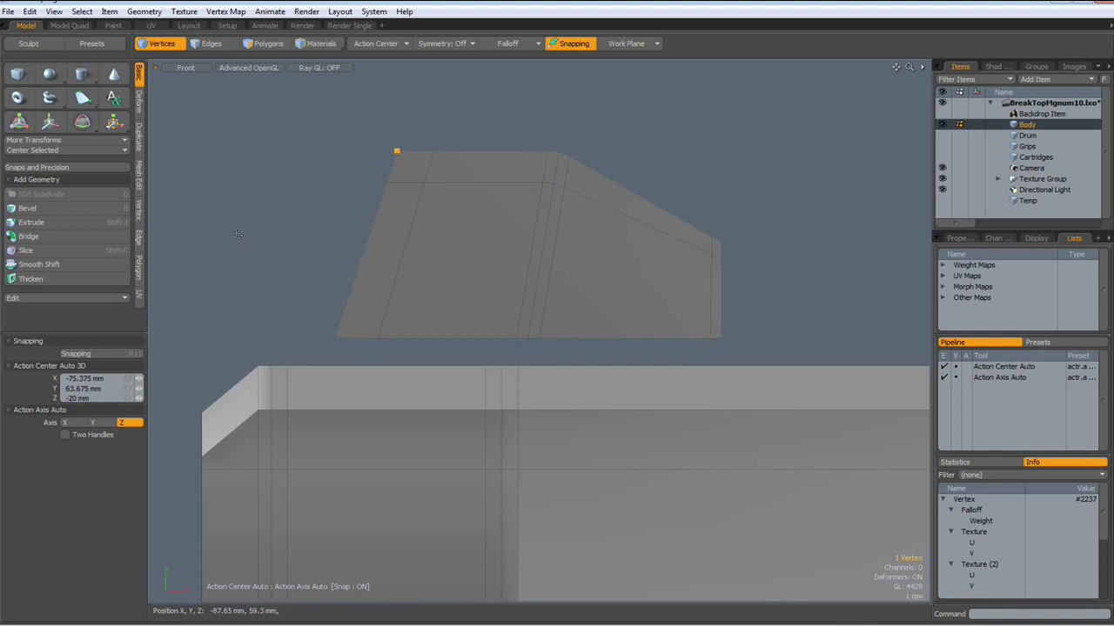
key("b")
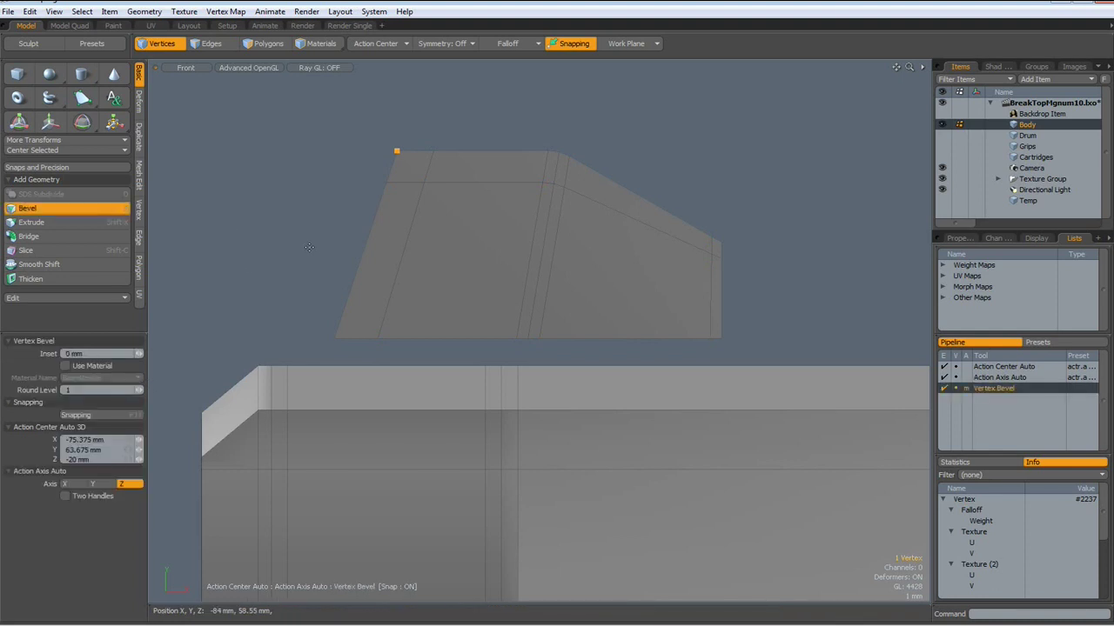
left_click_drag(235, 250, 252, 250)
key("space")
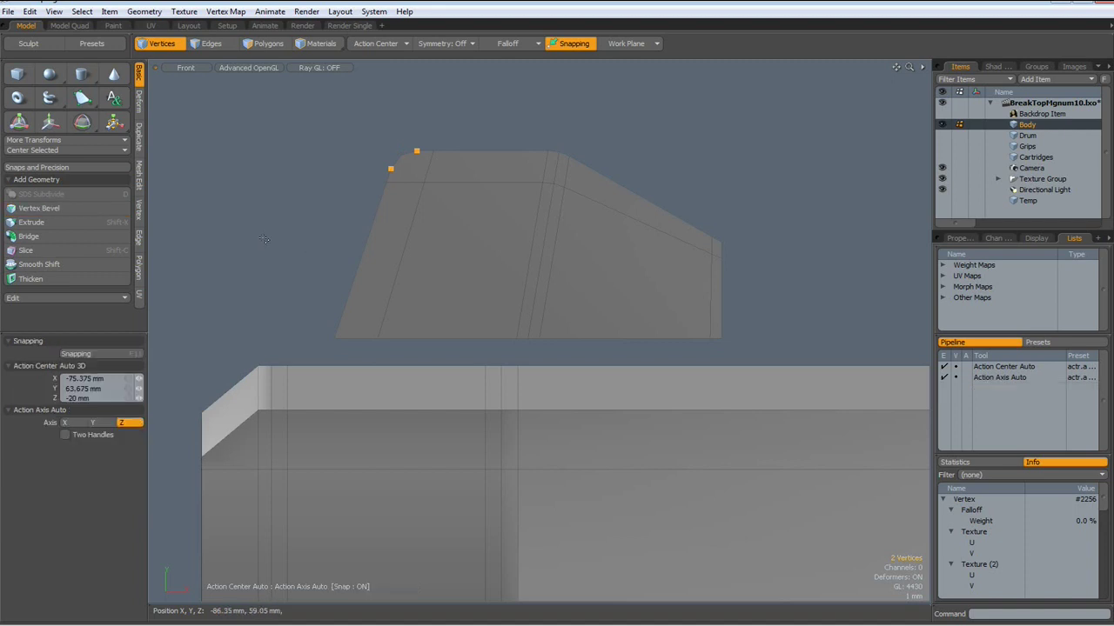
- Edge-slice from the inner loop intersection to the bevelled upper-left corner, splitting the corner polygon, and preview the shape with subdivision smoothing
left_click(289, 260)
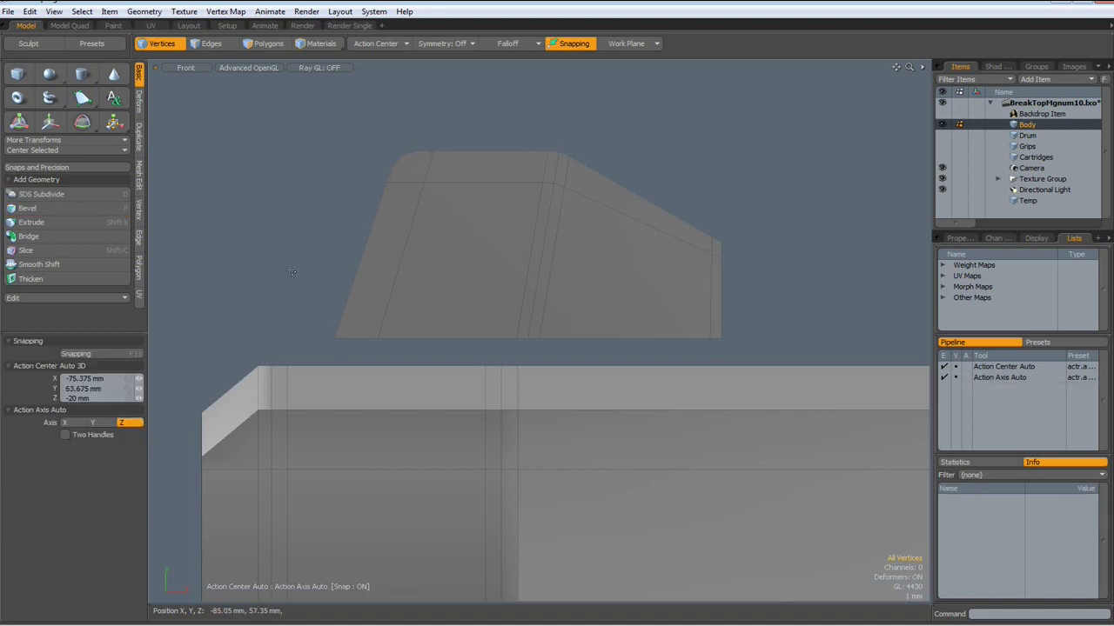
key("alt+c")
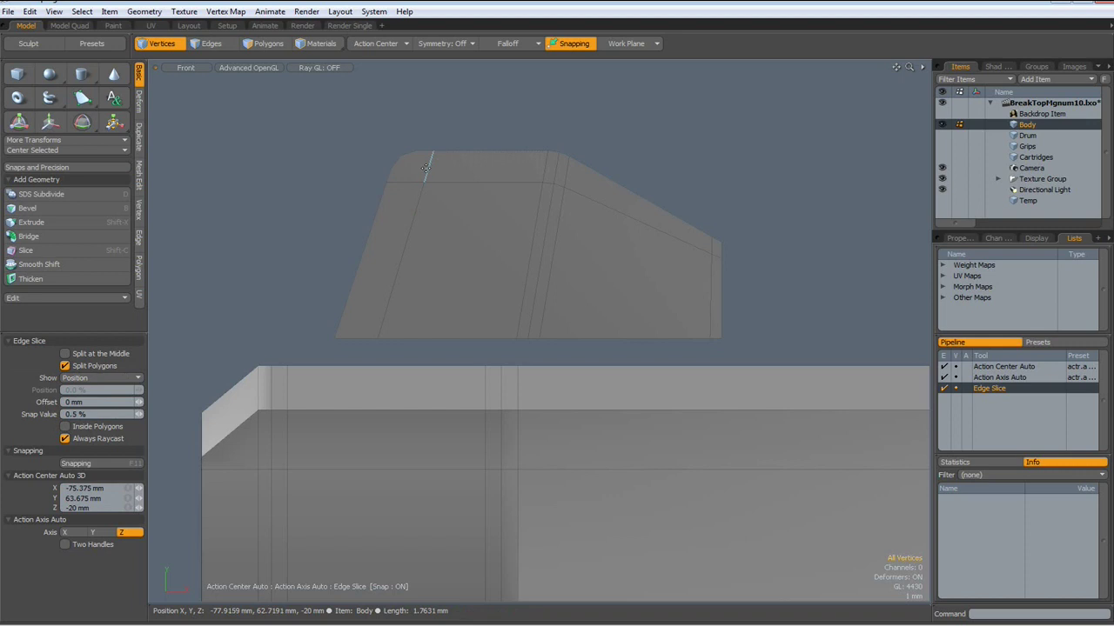
left_click_drag(426, 169, 424, 181)
left_click(401, 156)
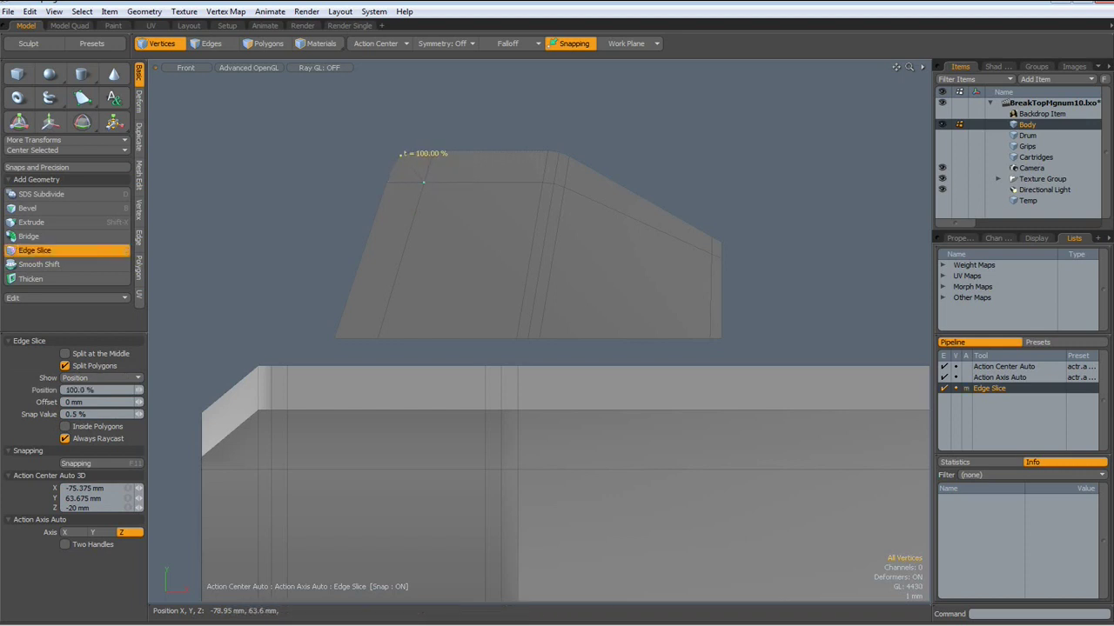
key("space")
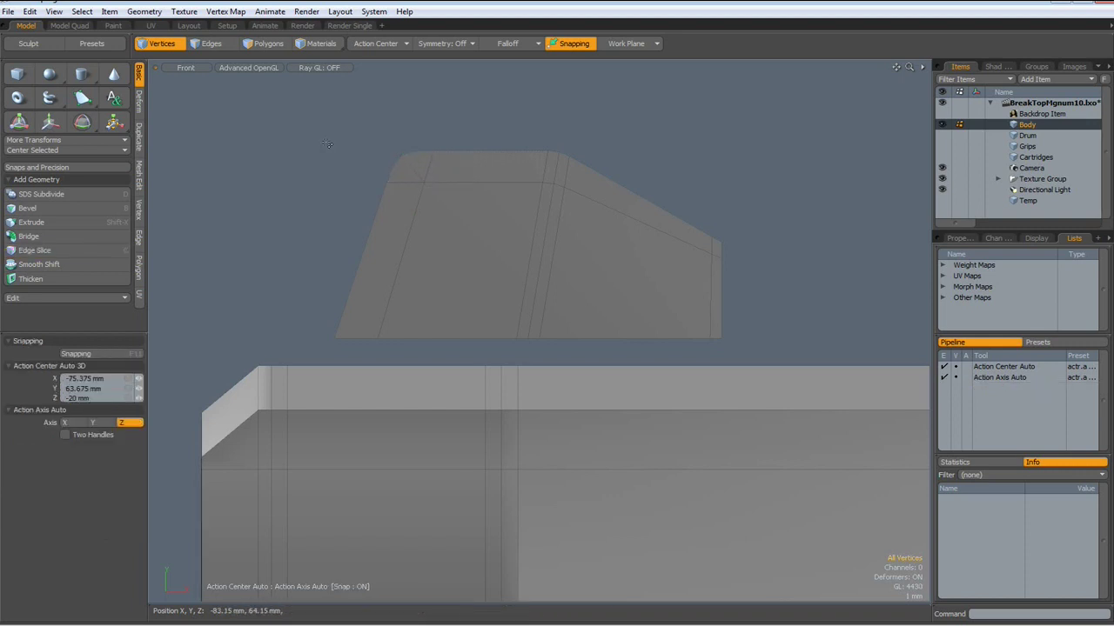
key("Tab")
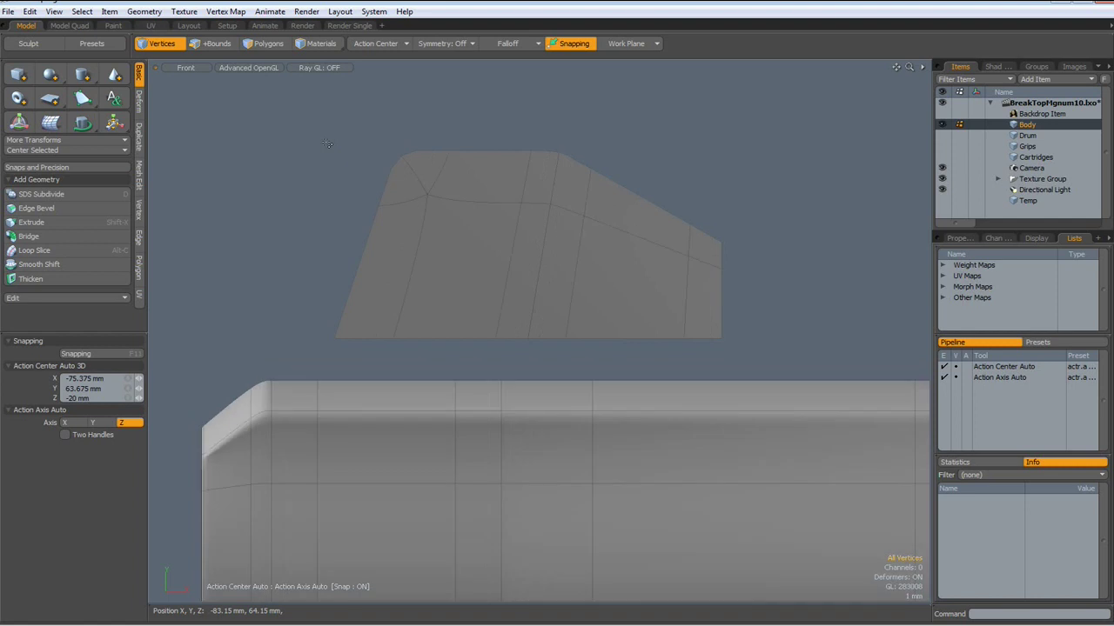
key("Tab")
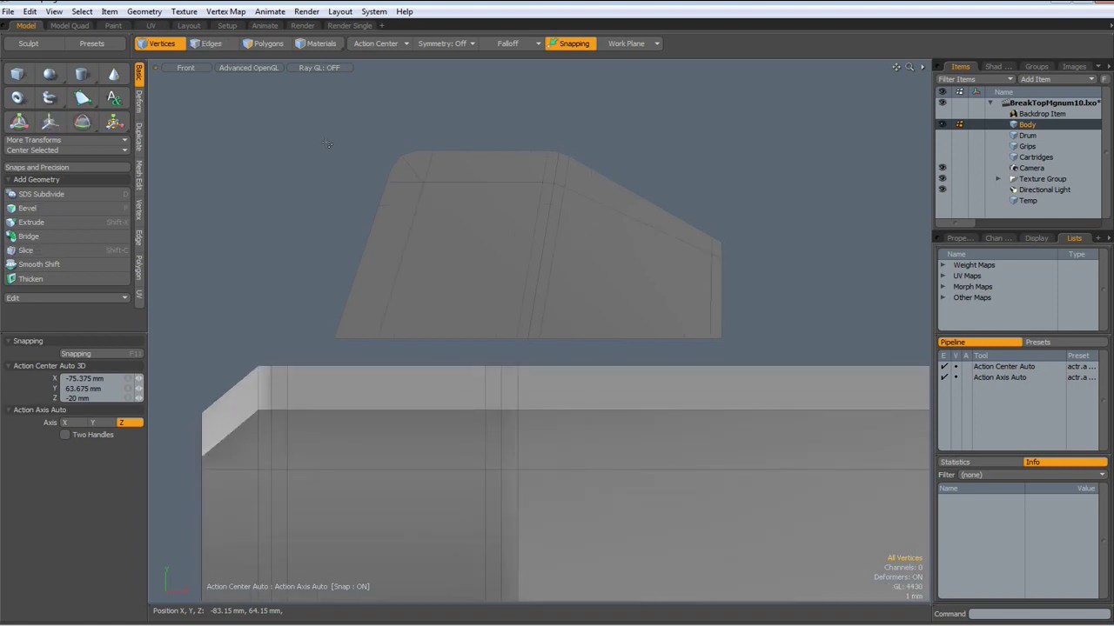
- In a perspective view, select all of the sight profile's polygons and center them on the Z axis
key("ctrl+space")
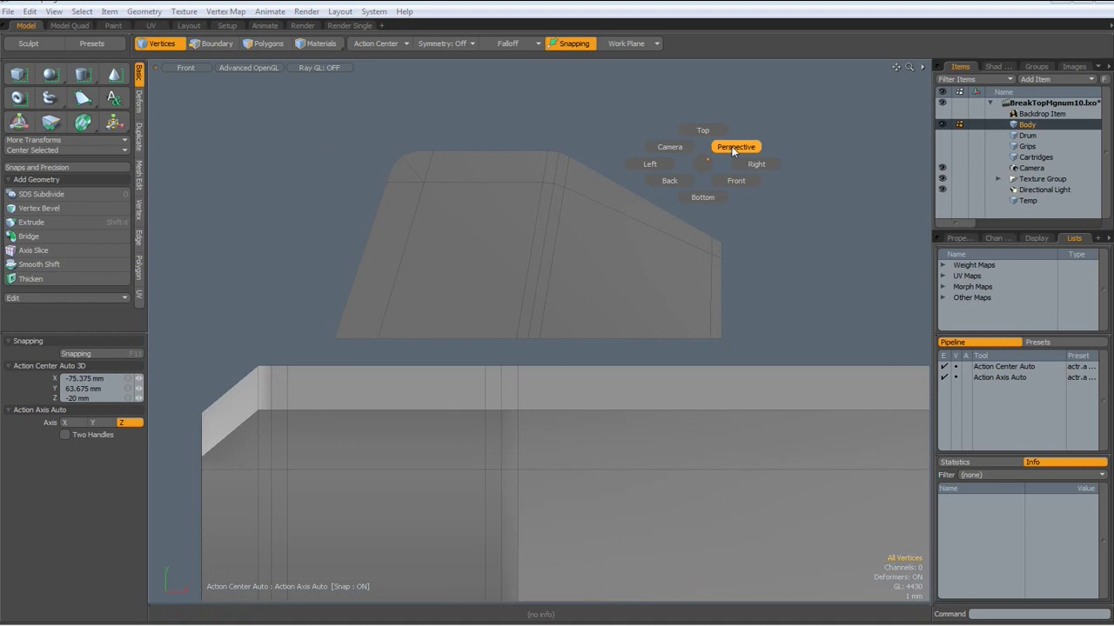
left_click(736, 148)
left_click_drag(768, 243, 566, 287, "alt")
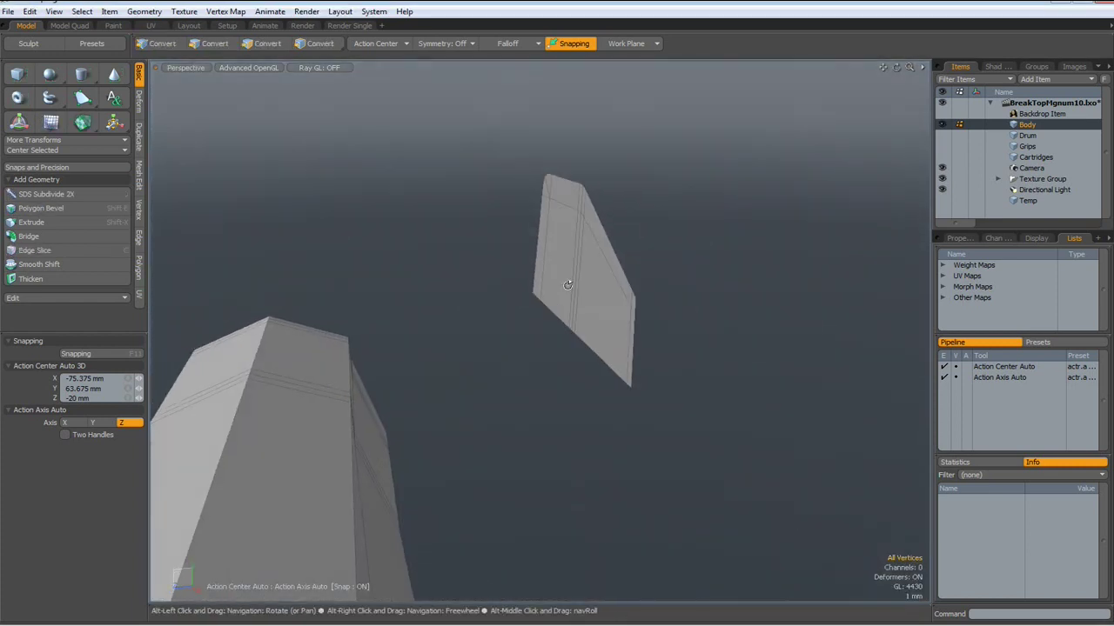
key("3")
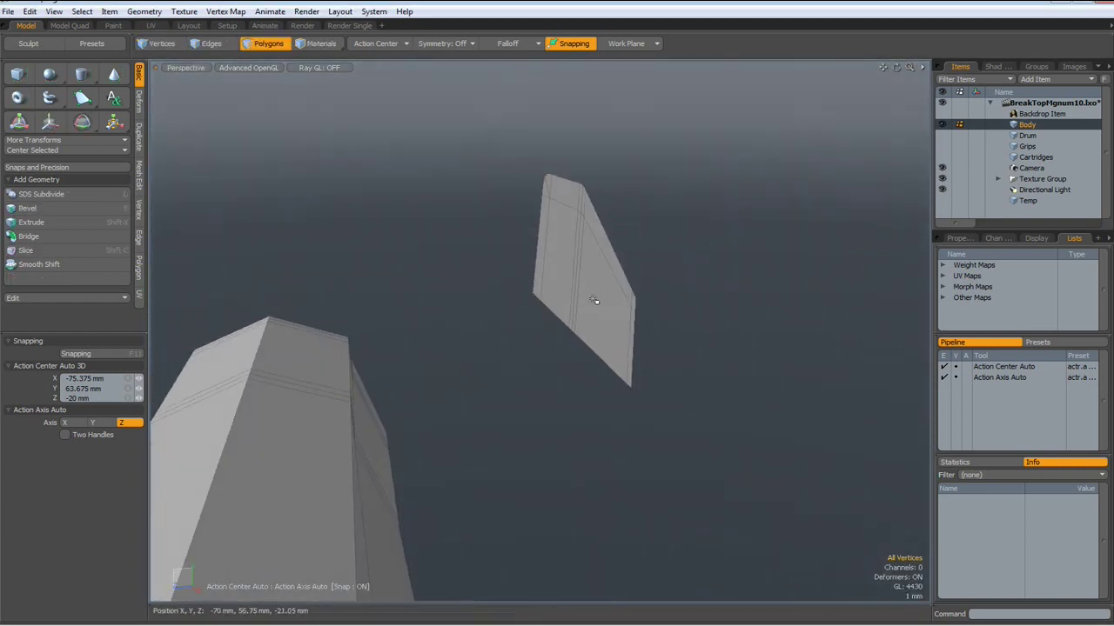
double_click(604, 299)
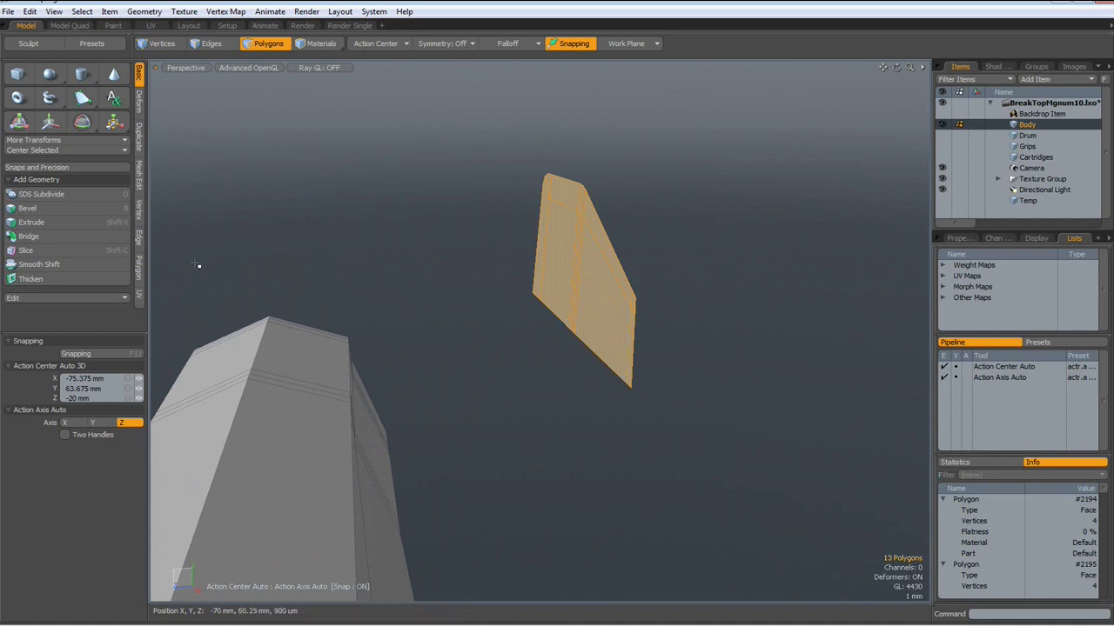
left_click(43, 150)
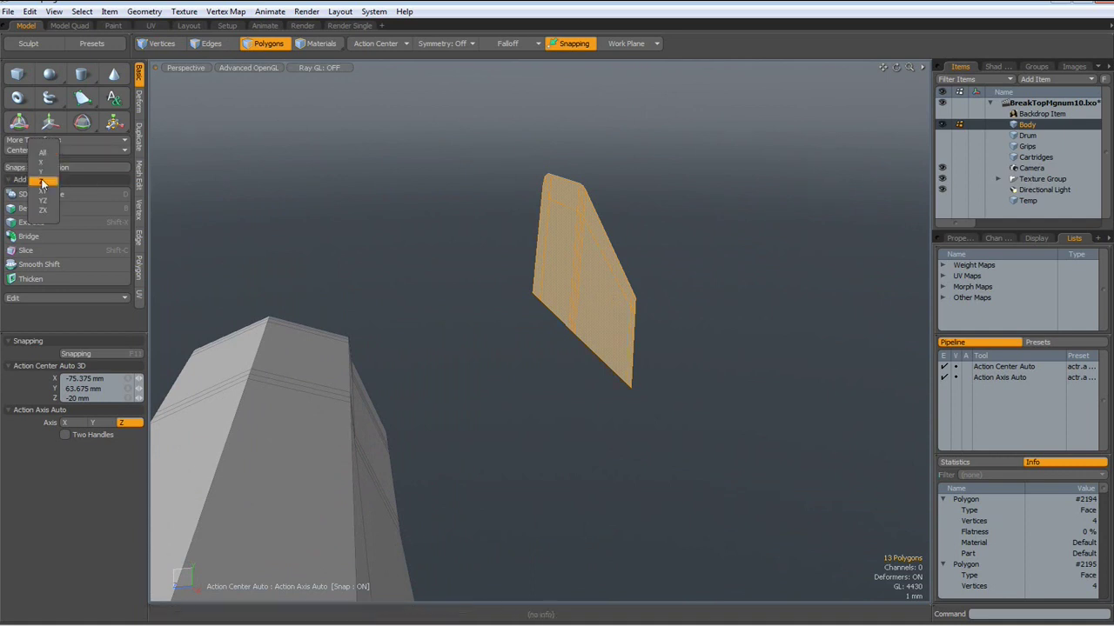
left_click(43, 183)
- Rotate the sight profile slightly around the X axis so its top leans inward
left_click_drag(348, 340, 408, 388, "alt")
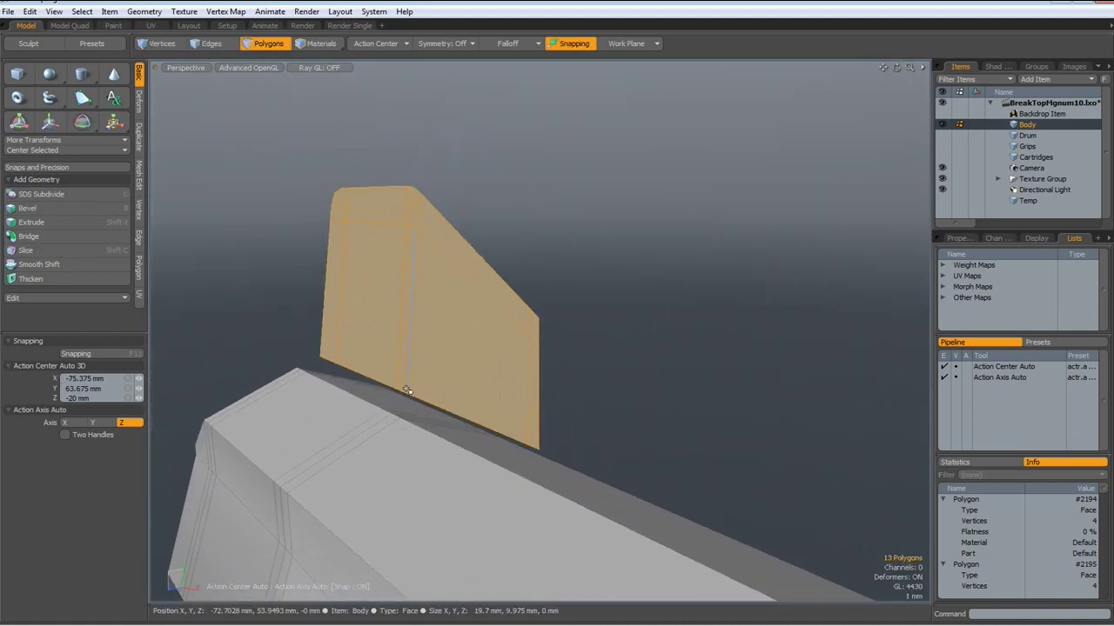
key("e")
left_click_drag(662, 418, 631, 427, "alt")
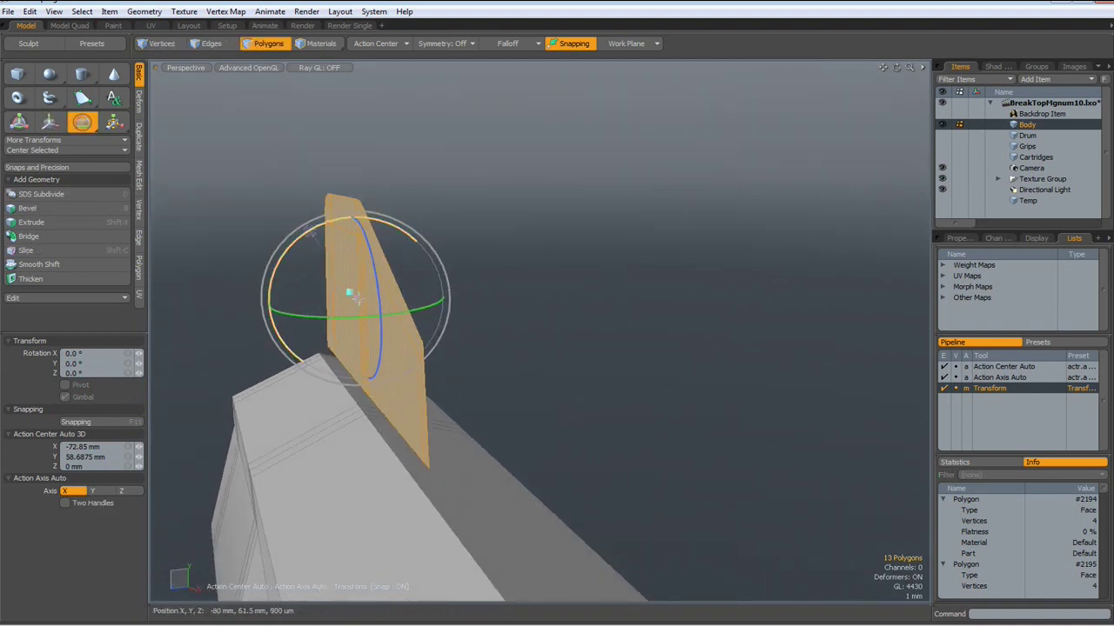
left_click_drag(314, 235, 318, 229)
key("space")
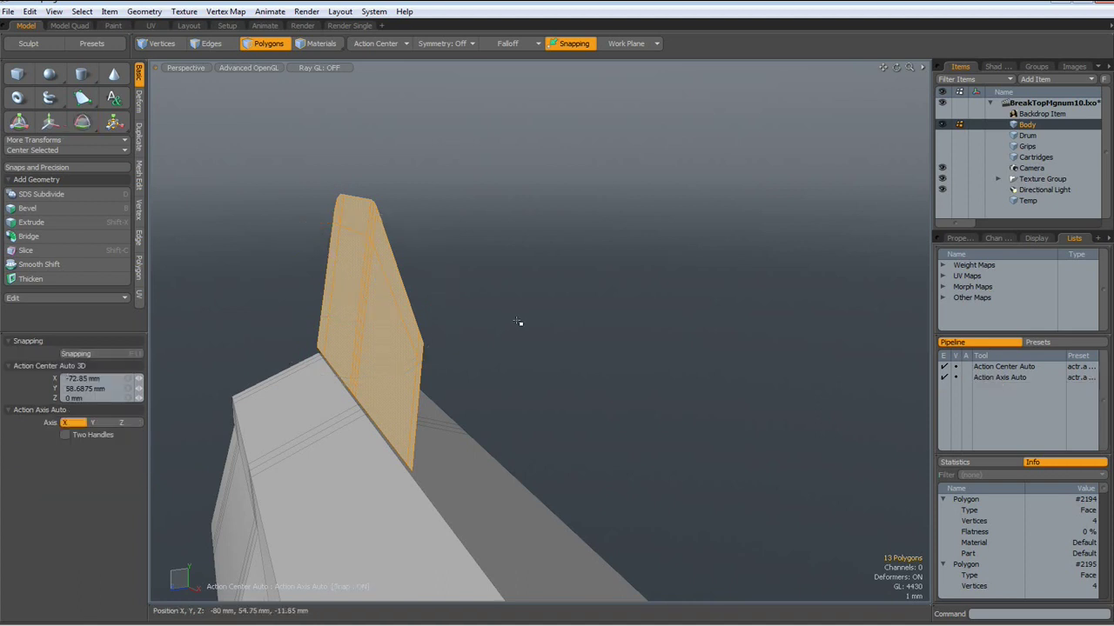
- Move the tilted sight profile 1.8 mm along Z, to one side of the barrel's centerline
key("w")
left_click_drag(293, 311, 258, 313)
left_click_drag(359, 297, 360, 298)
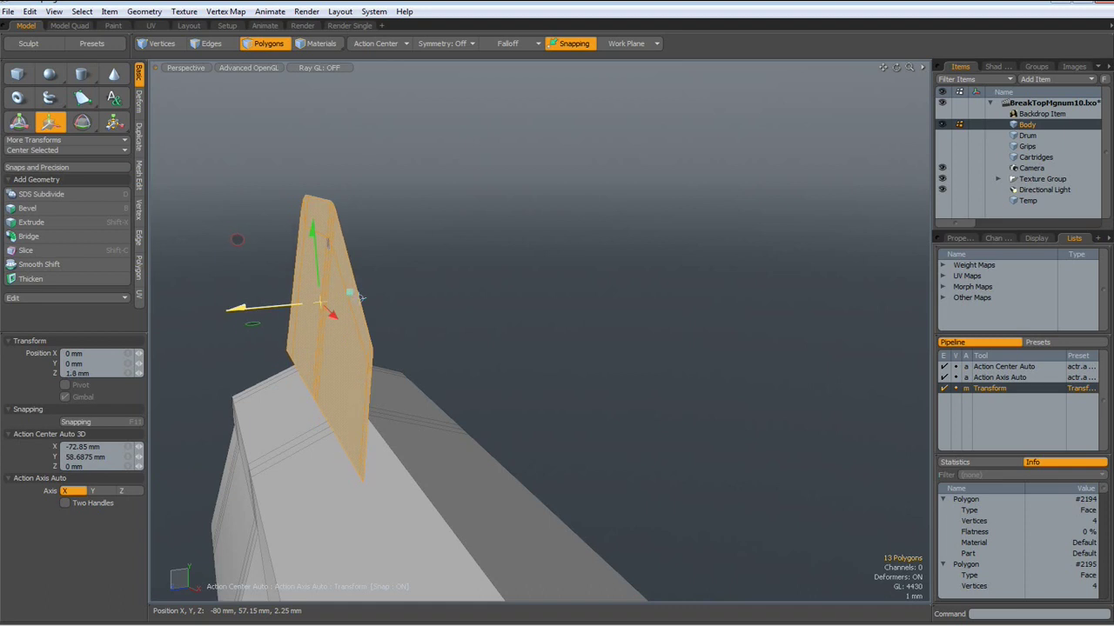
key("space")
left_click_drag(520, 302, 526, 335, "alt")
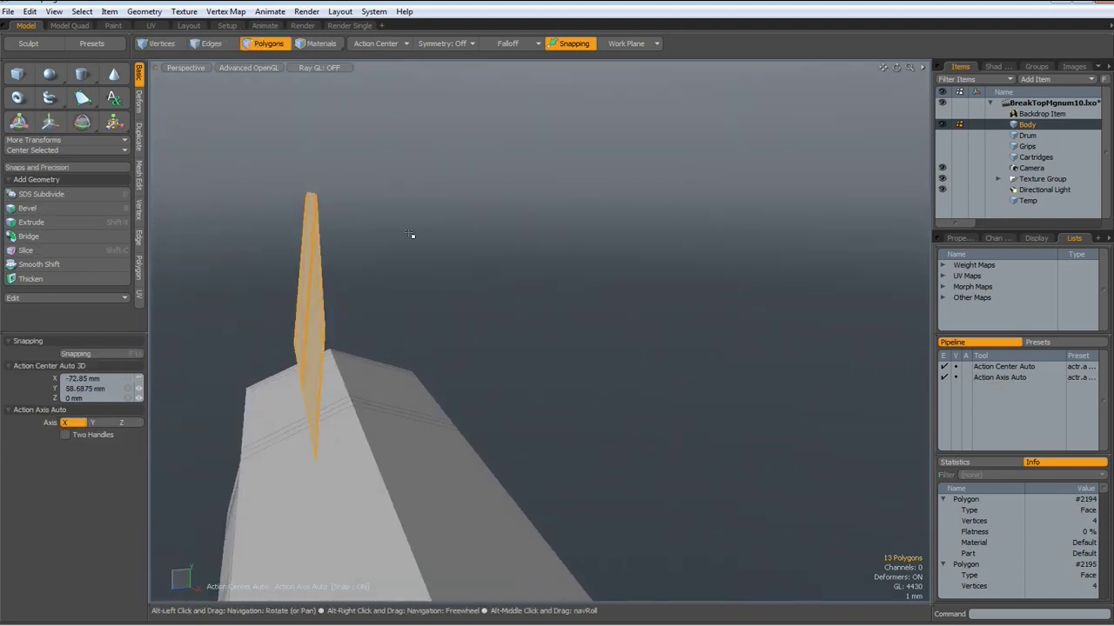
- Mirror the tilted sight profile across the Z axis to make the opposite side, and clear the selection
left_click(140, 143)
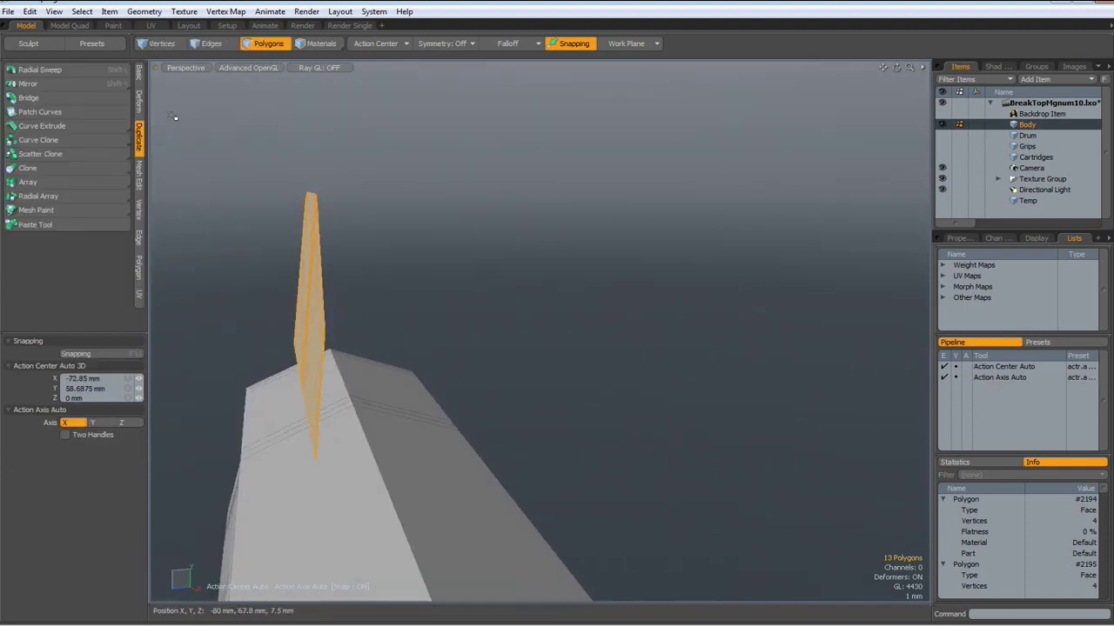
left_click(42, 86)
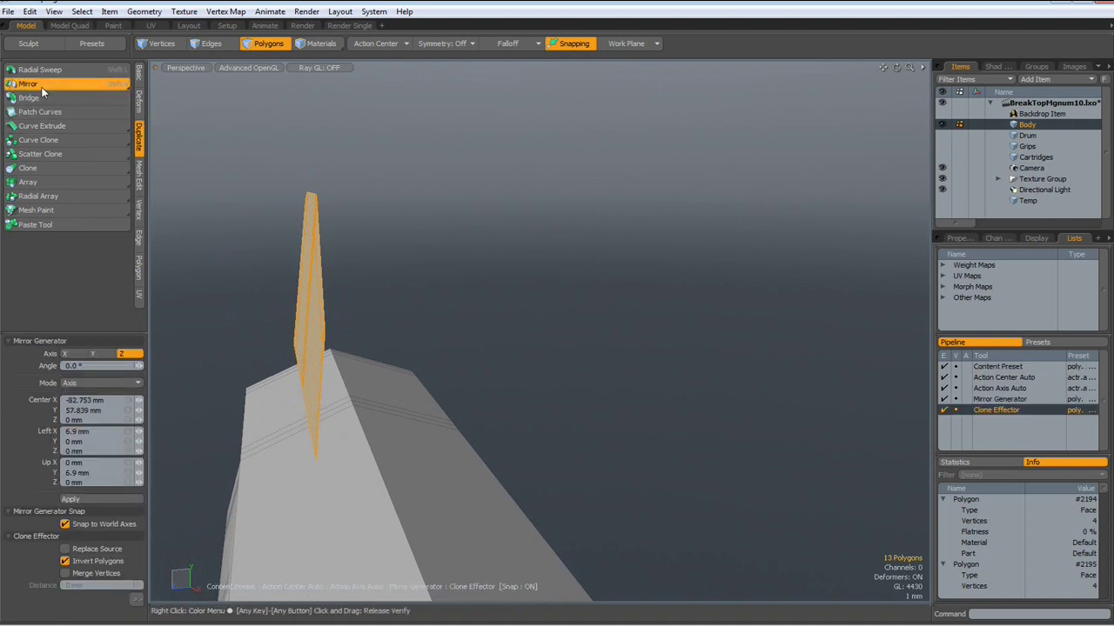
left_click(86, 498)
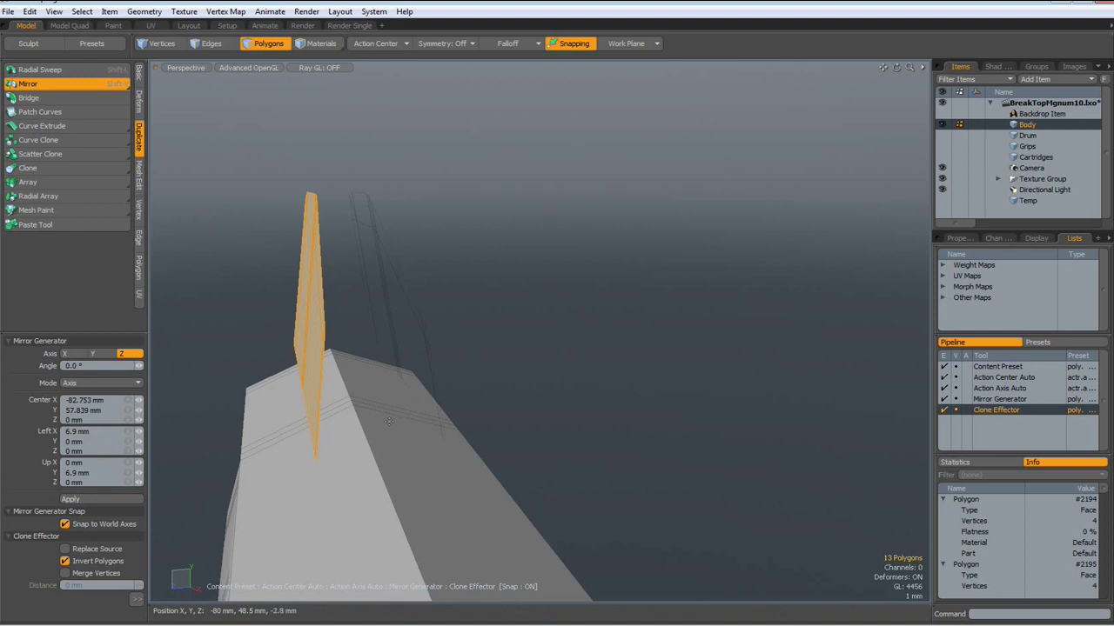
left_click_drag(414, 426, 378, 427, "alt")
key("space")
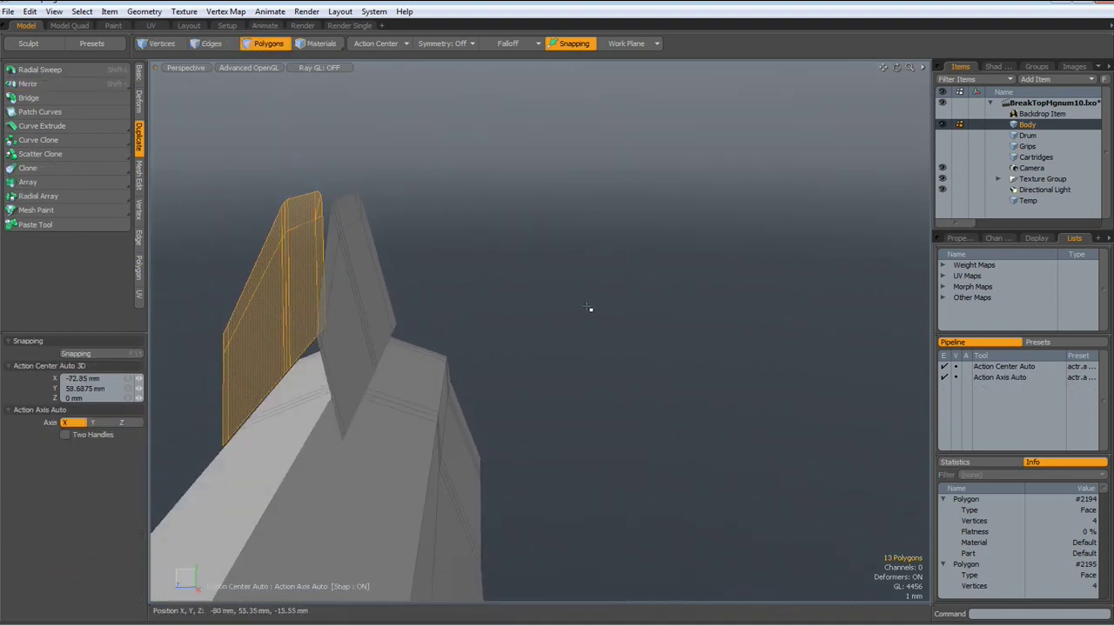
left_click(487, 311)
- Select the rear, top and front outline edges of both sight sides, leaving out the bottom edges
left_click_drag(487, 311, 317, 348, "alt")
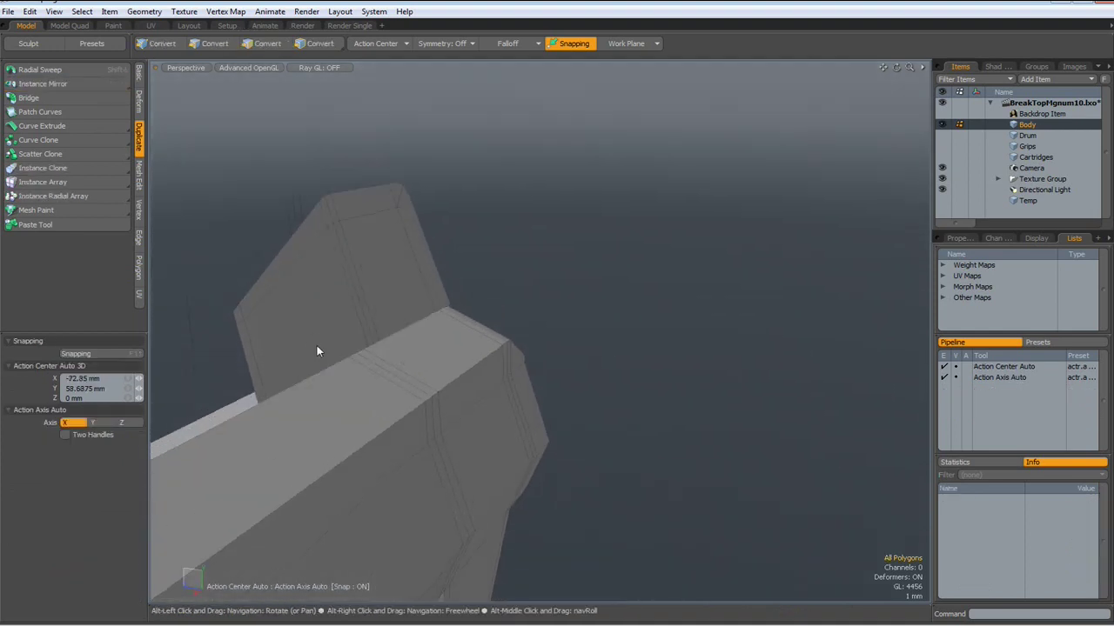
key("2")
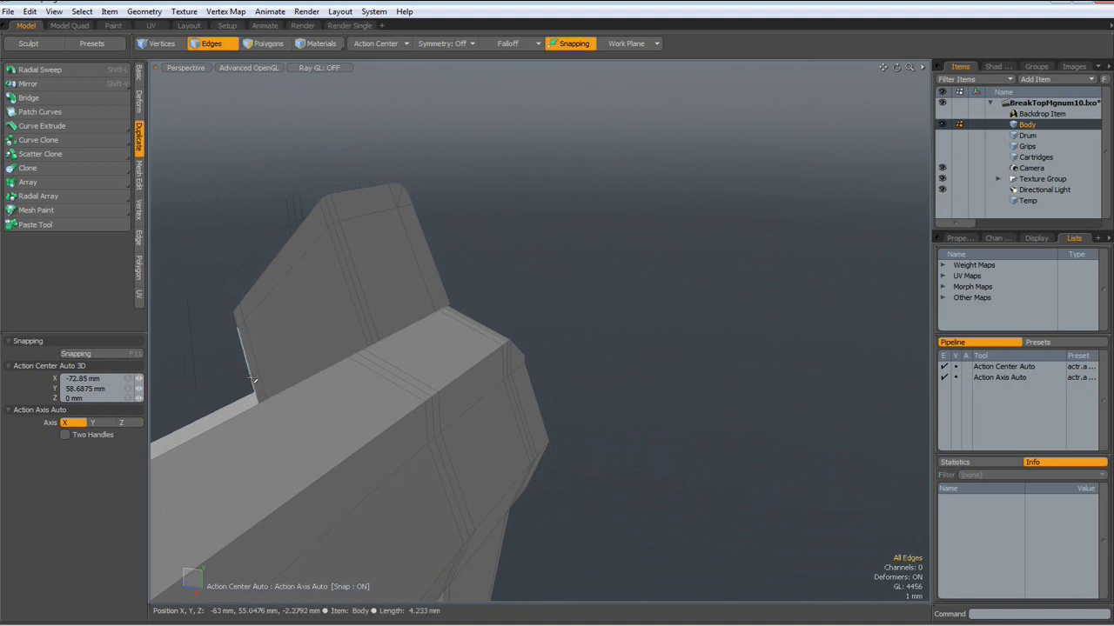
left_click(251, 383)
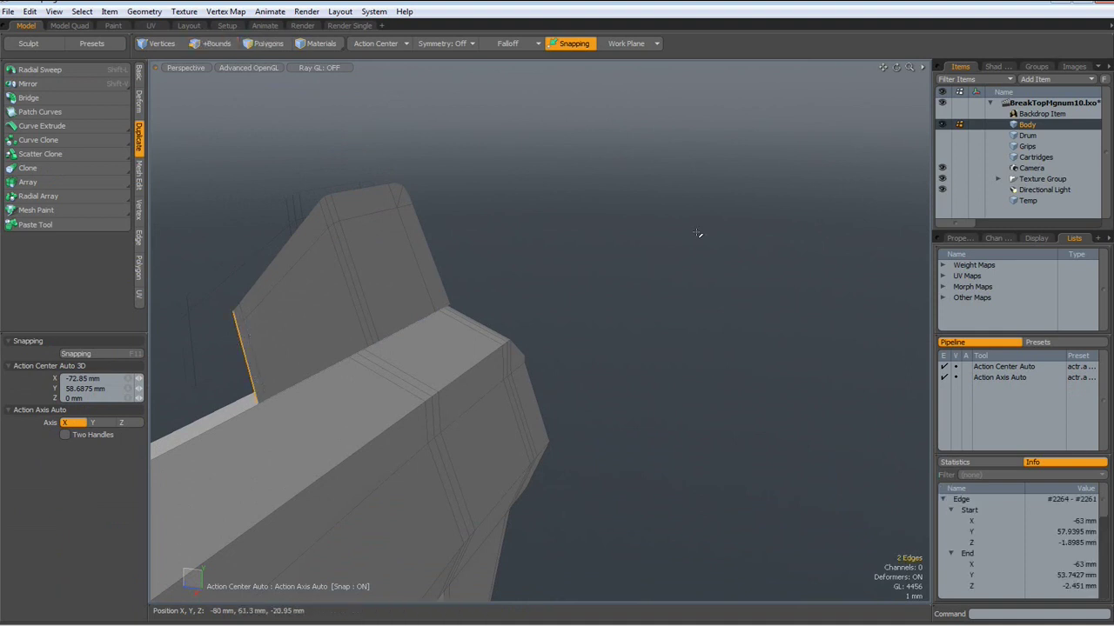
key("Up")
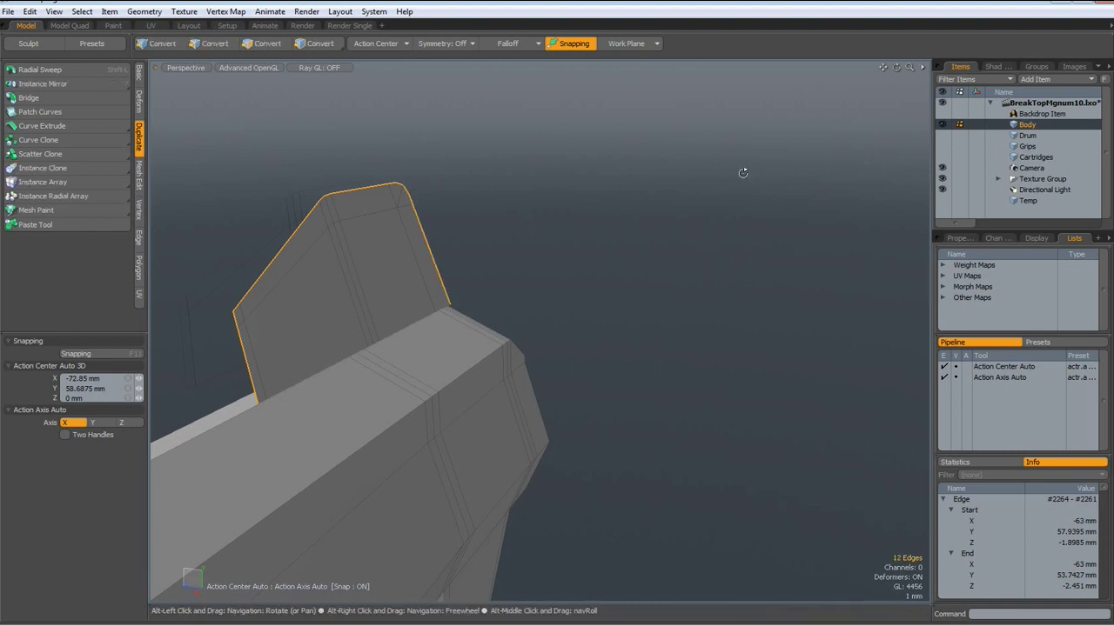
left_click_drag(258, 368, 385, 343, "alt")
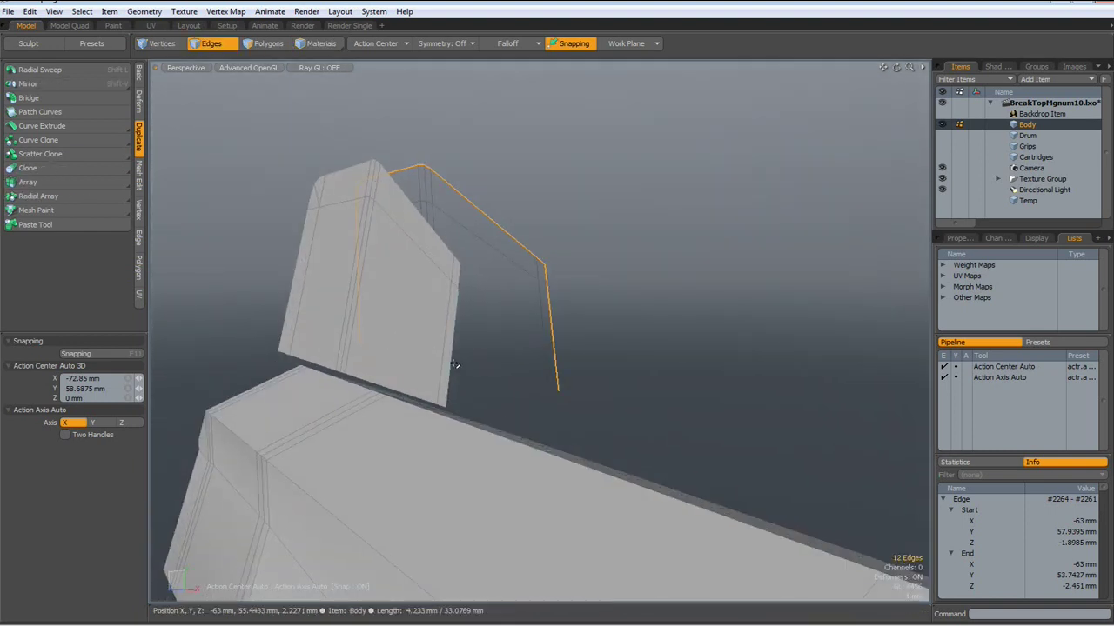
left_click(446, 392, "shift")
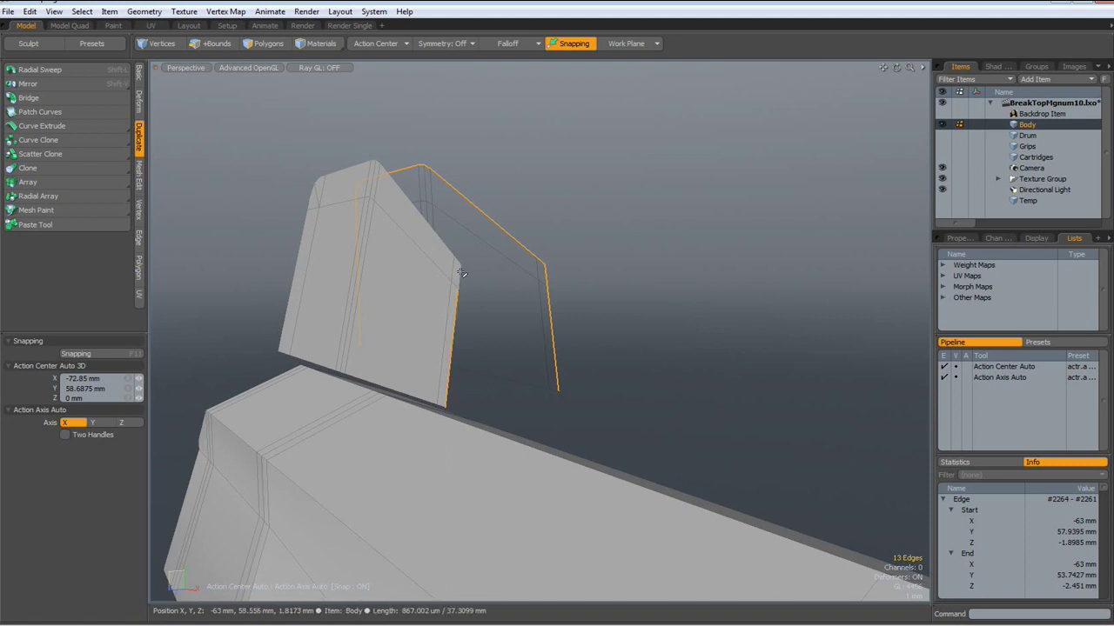
key("Up")
key("Up")
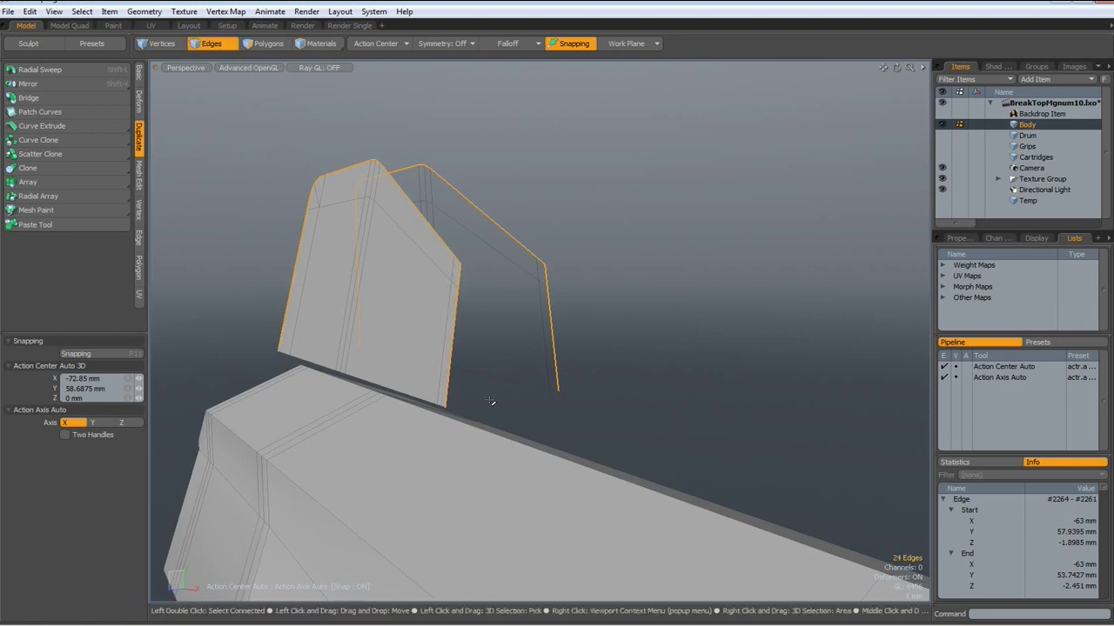
- Bridge the selected outline edges with 1 segment to close the gap between the two sight sides
left_click(139, 245)
left_click(54, 138)
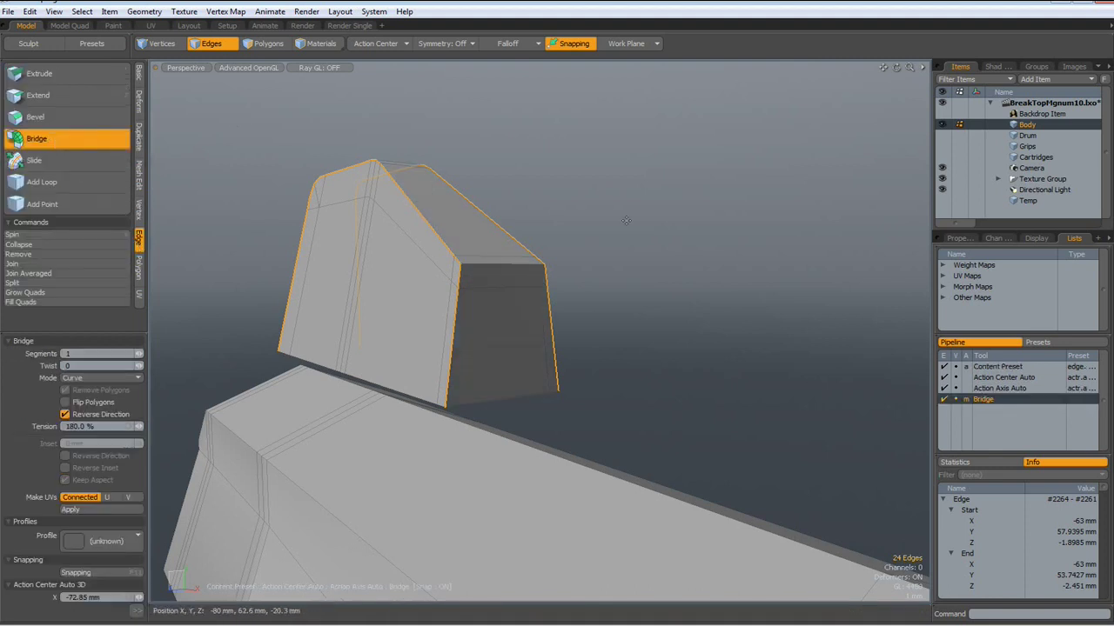
key("space")
left_click(671, 229)
- Add two lengthwise loop slices in Symmetry mode along the bridged strip between the sight's sides
left_click_drag(676, 269, 433, 322, "alt")
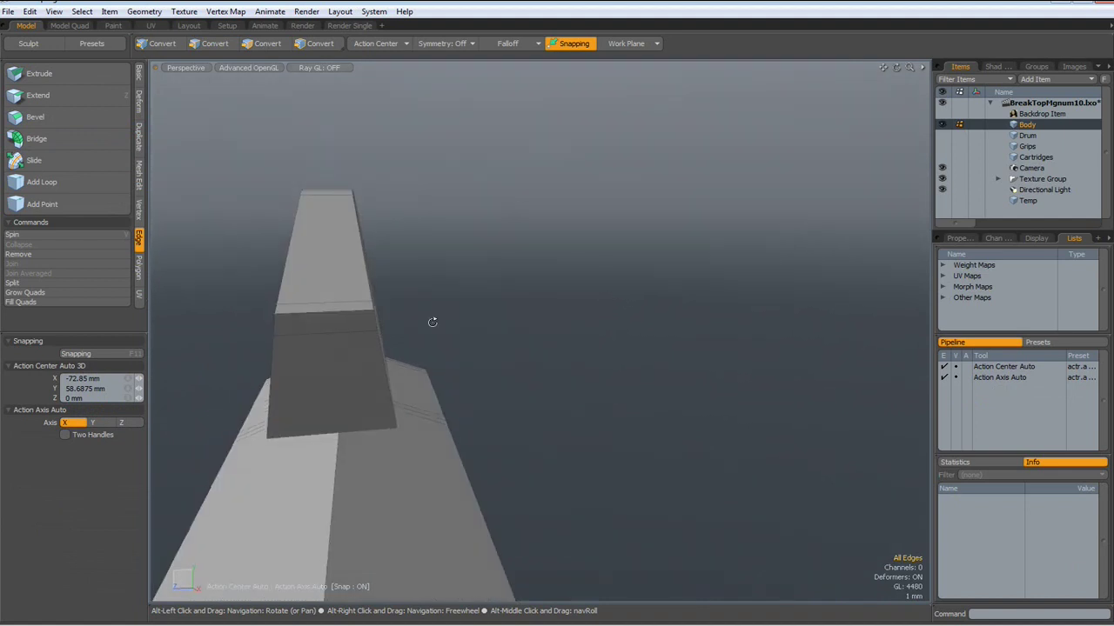
left_click(320, 304)
key("alt+c")
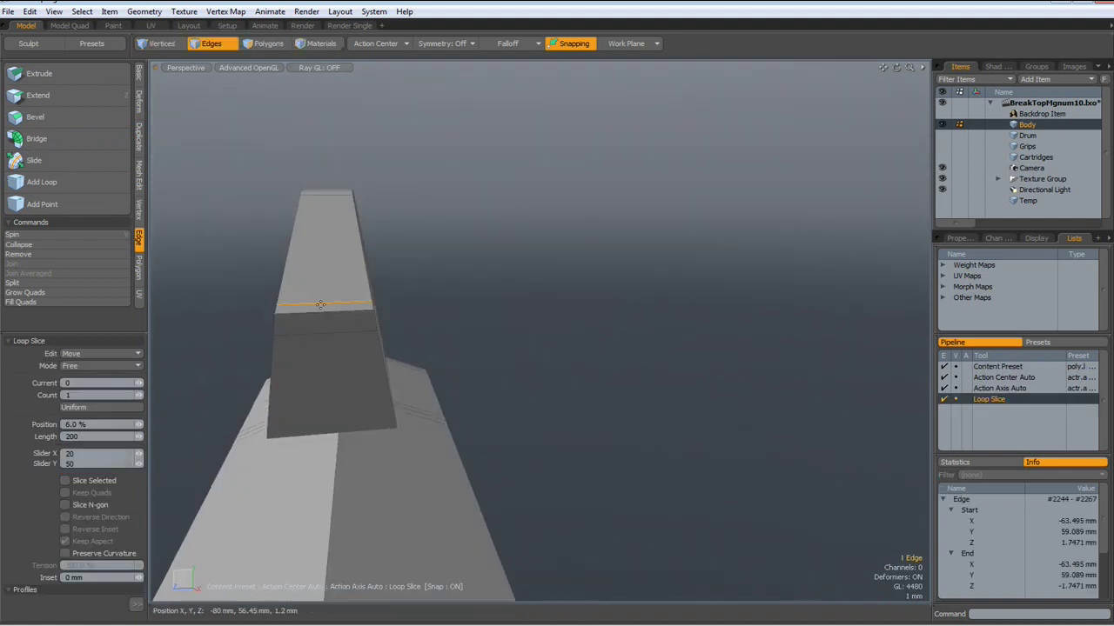
left_click(321, 304)
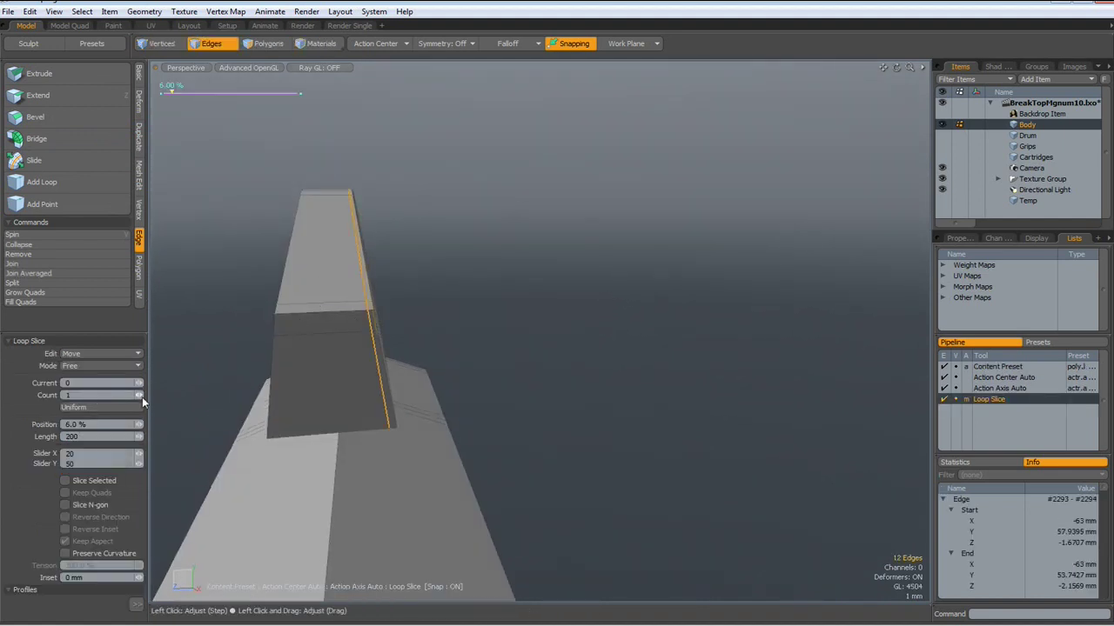
left_click(140, 396)
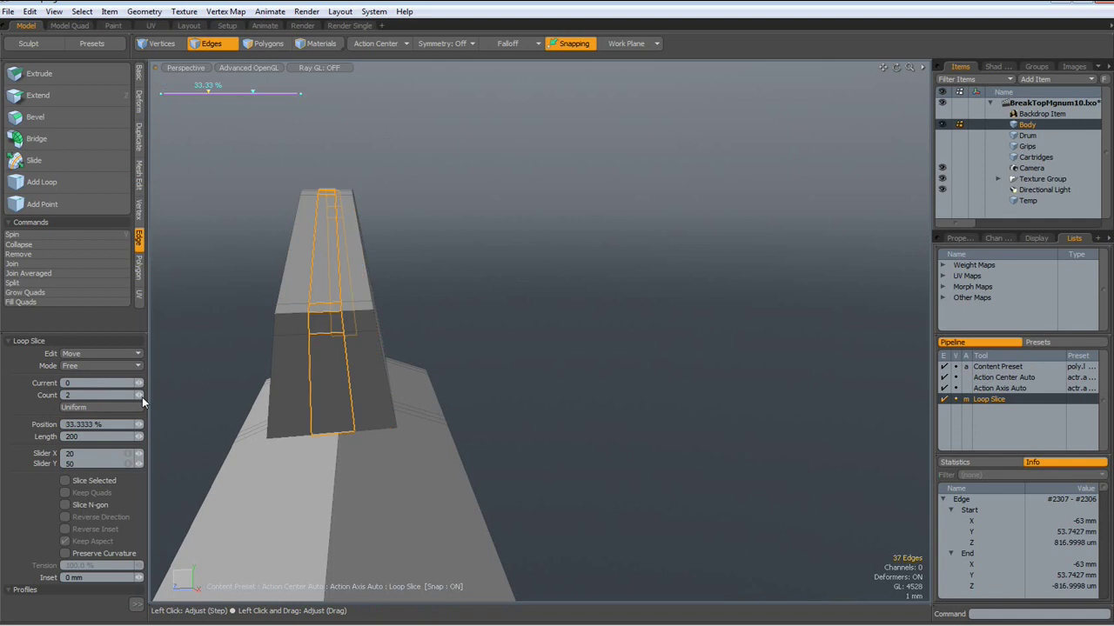
left_click(91, 365)
left_click(87, 384)
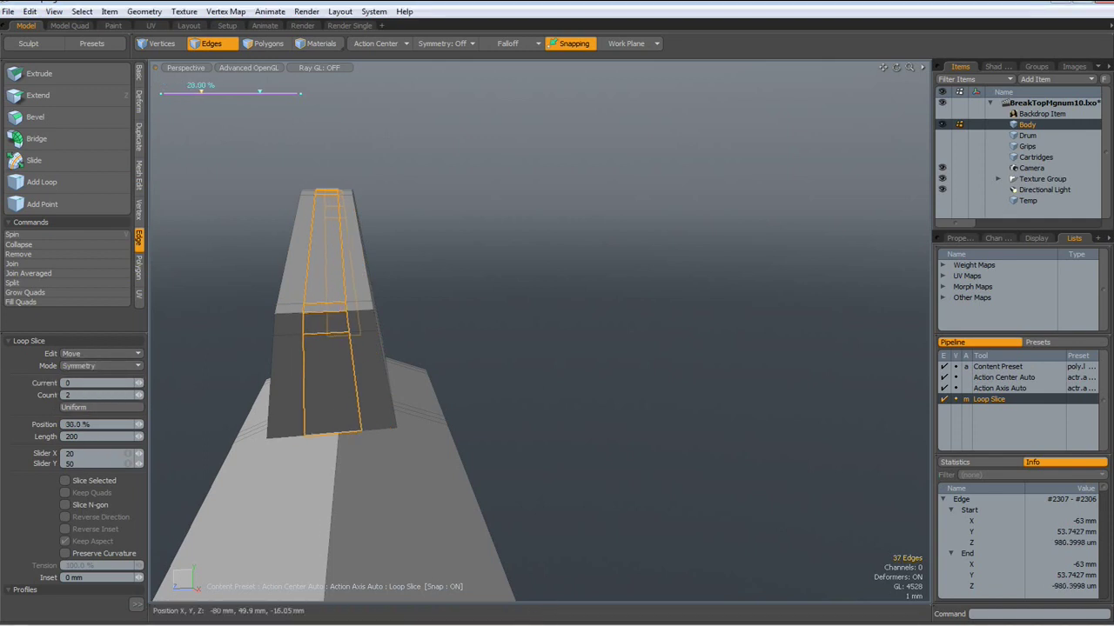
left_click_drag(583, 380, 574, 312)
key("space")
left_click(581, 369)
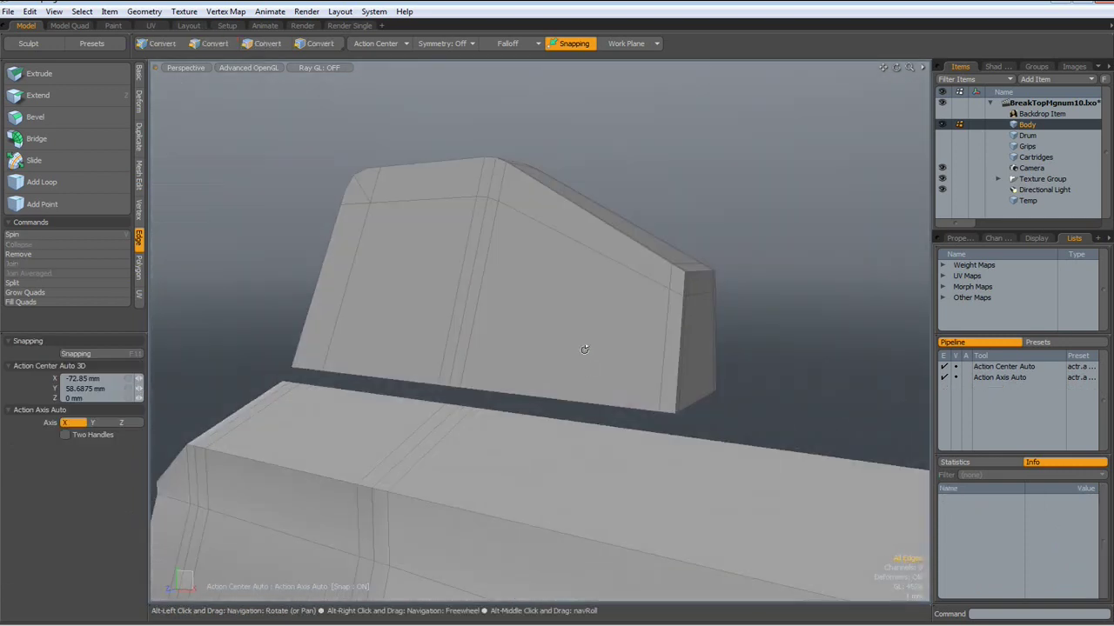
- Select all connected polygons of the front sight and convert them to Catmull-Clark subdivision
key("3")
double_click(548, 308)
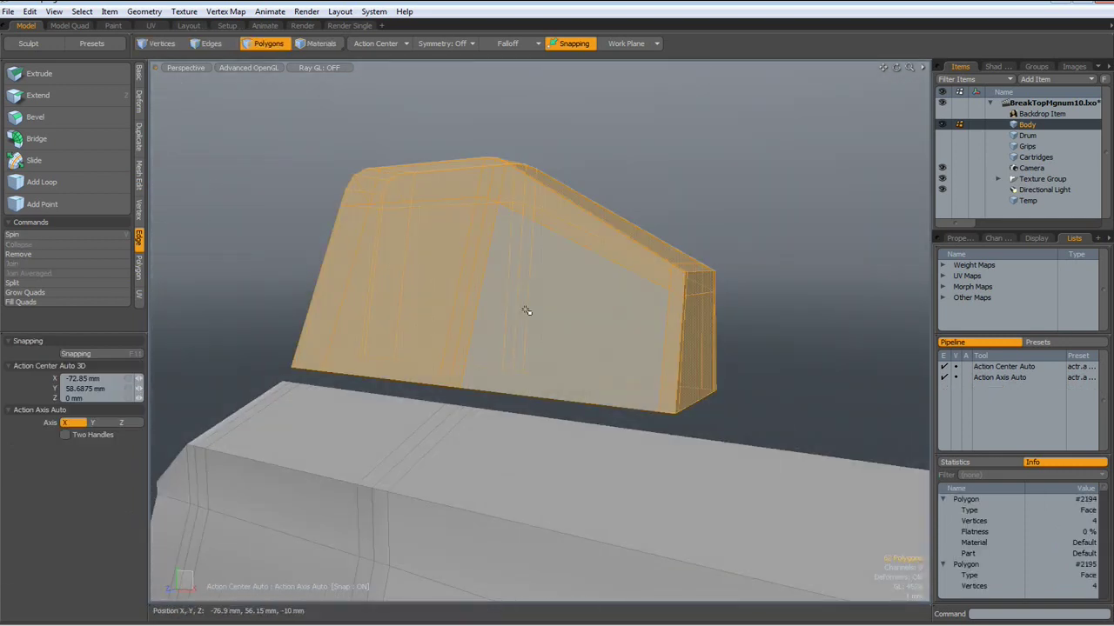
key("Tab")
left_click_drag(542, 356, 460, 296, "alt")
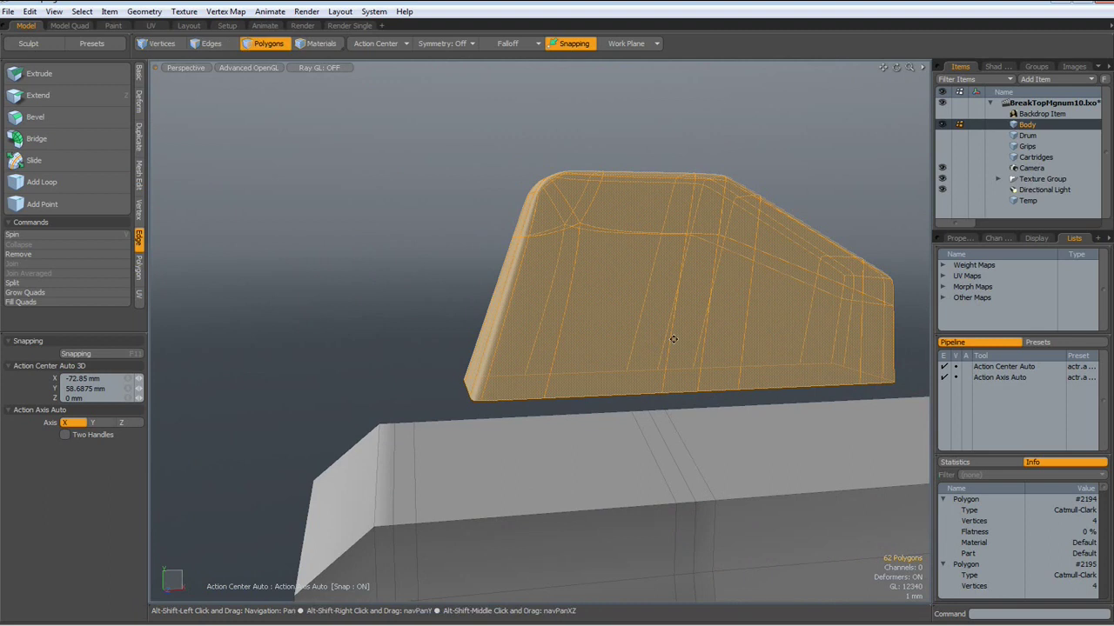
left_click_drag(673, 339, 566, 303, "alt+shift")
scroll(525, 277, "down", 5)
left_click_drag(565, 303, 446, 325, "alt+shift")
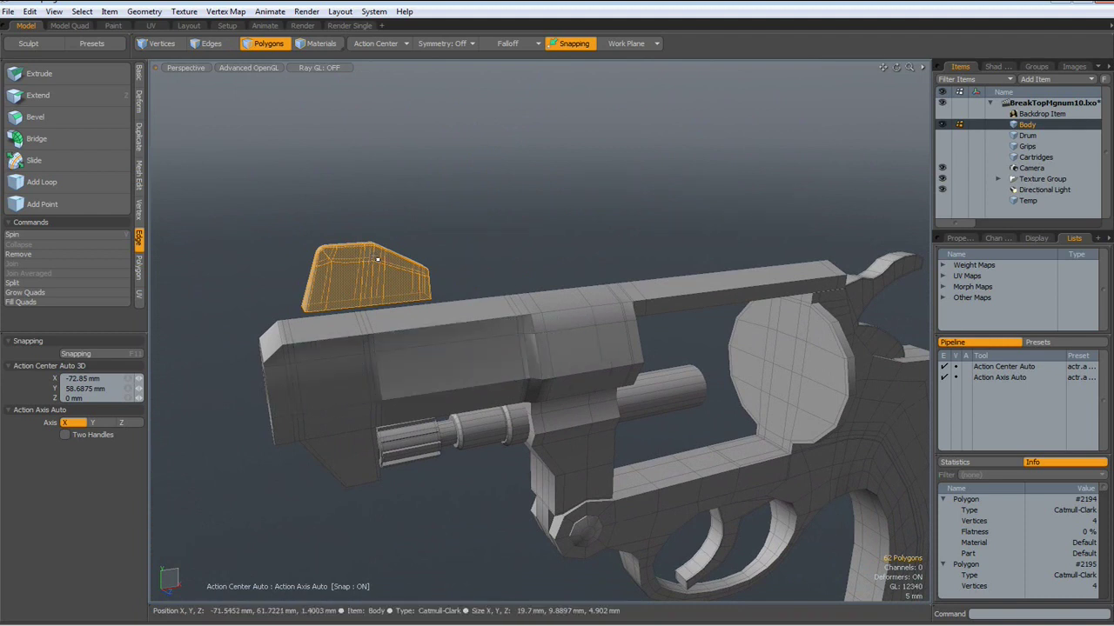
- Move the smoothed sight straight down along Y until its base sinks into the barrel's top, and clear the selection
key("e")
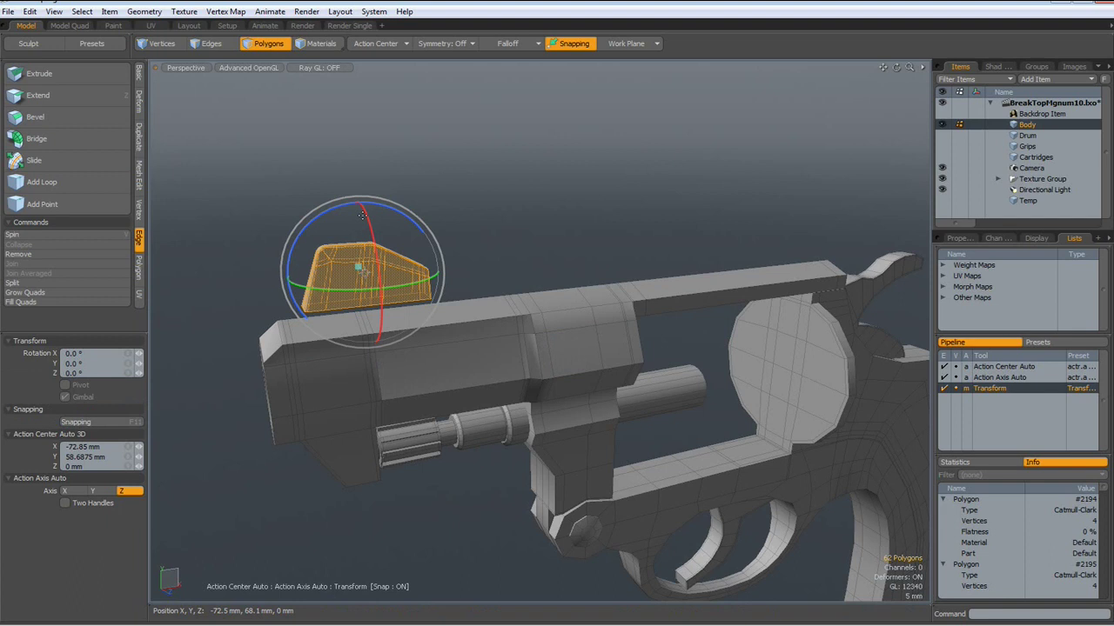
key("w")
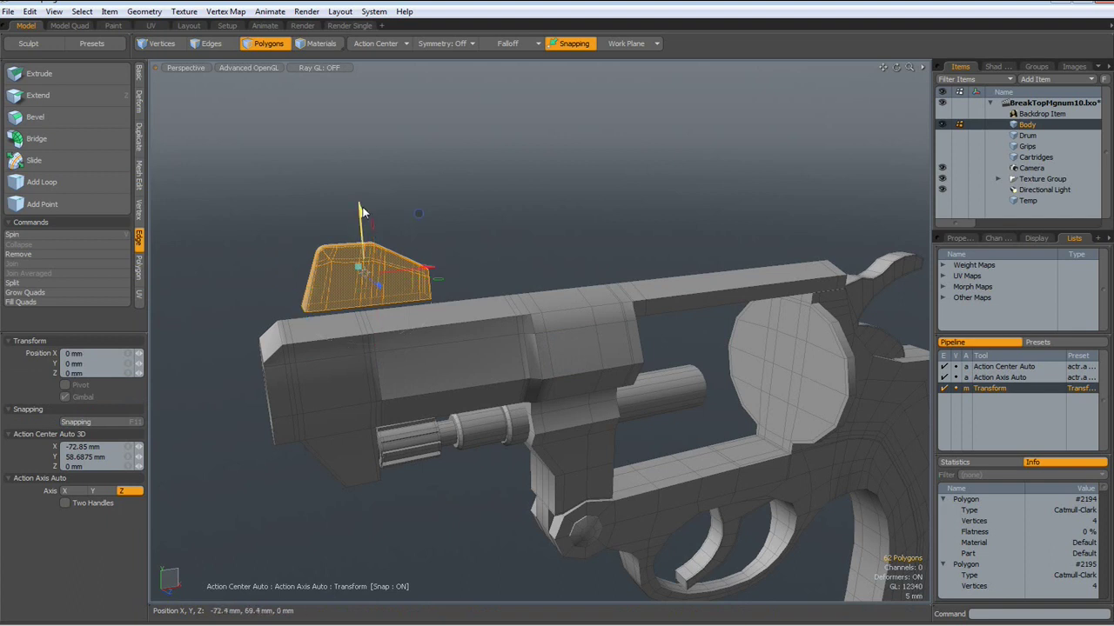
left_click_drag(365, 271, 366, 311)
key("q")
left_click(479, 216)
left_click_drag(557, 238, 495, 226, "alt")
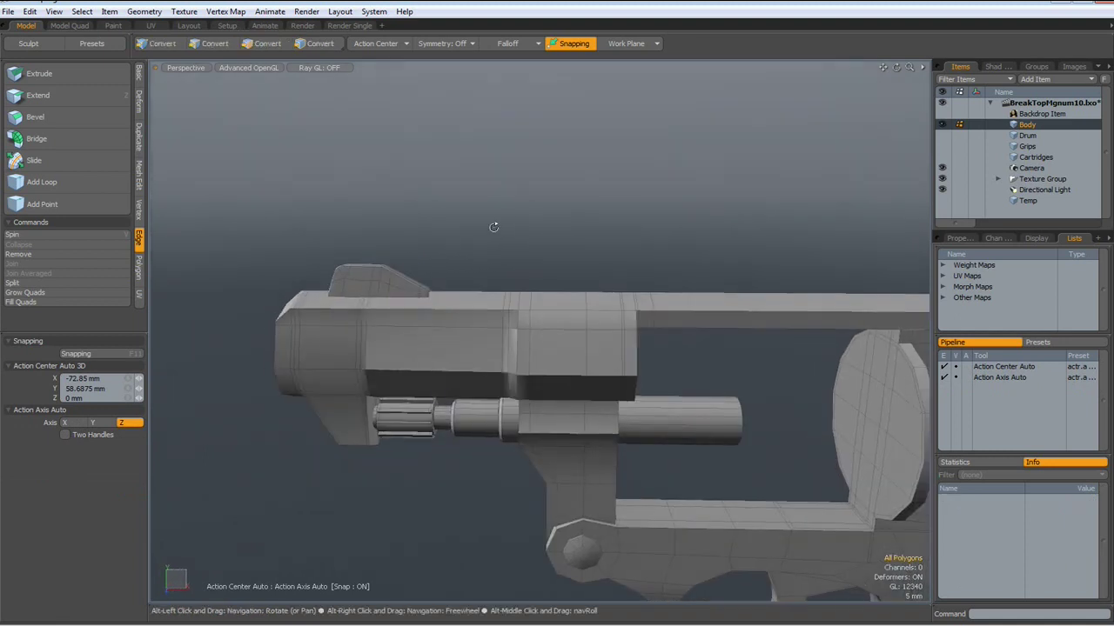
- Switch the sight back to plain faces, clear the selection, and convert the whole Body mesh to subdivision surfaces
double_click(356, 277)
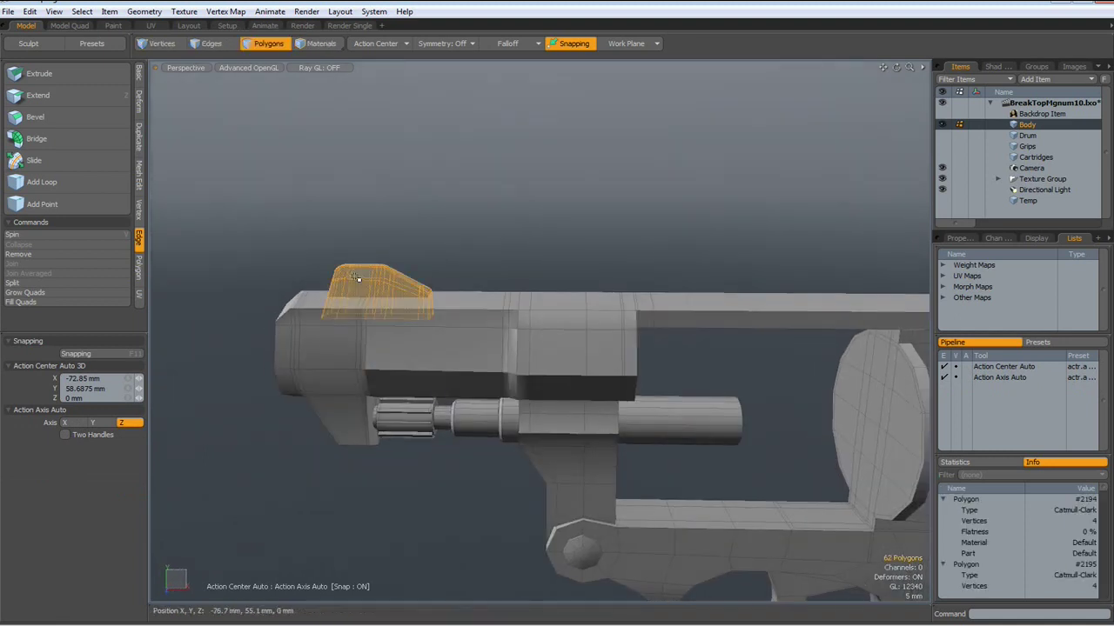
left_click(522, 226)
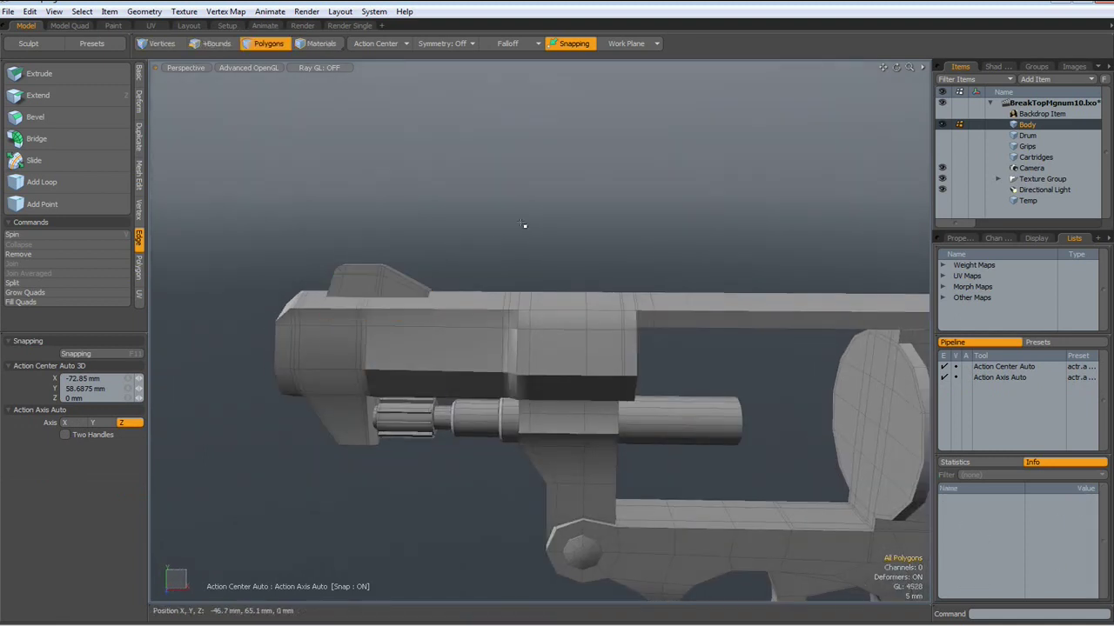
key("Tab")
left_click_drag(495, 258, 505, 282, "alt")
scroll(529, 255, "down", 3)
left_click_drag(505, 283, 459, 254, "alt+shift")
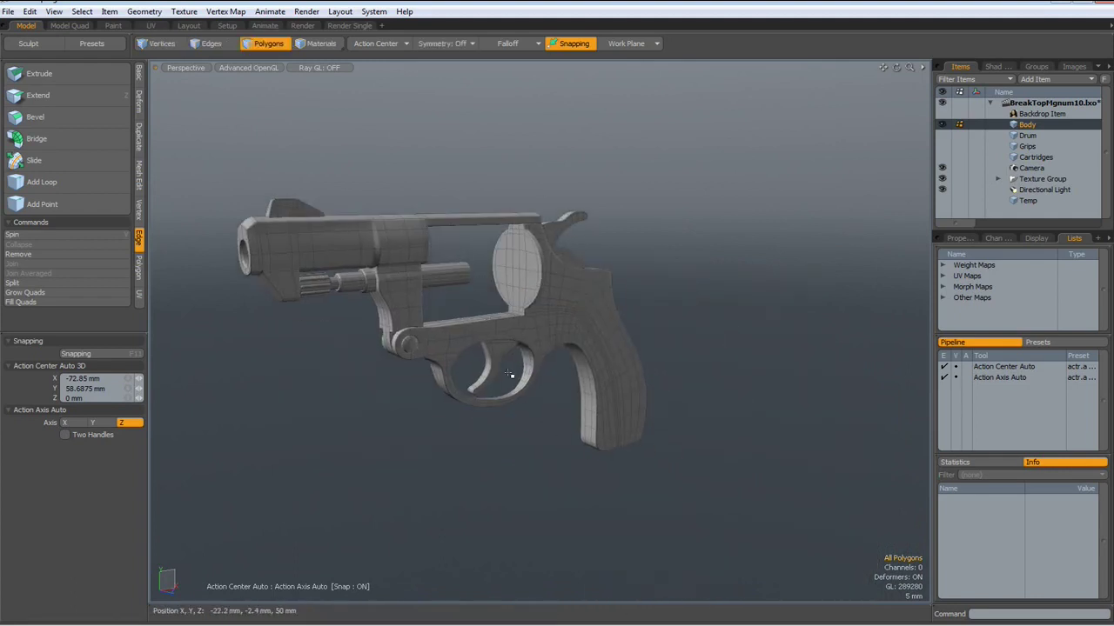
left_click_drag(520, 373, 547, 358, "alt")
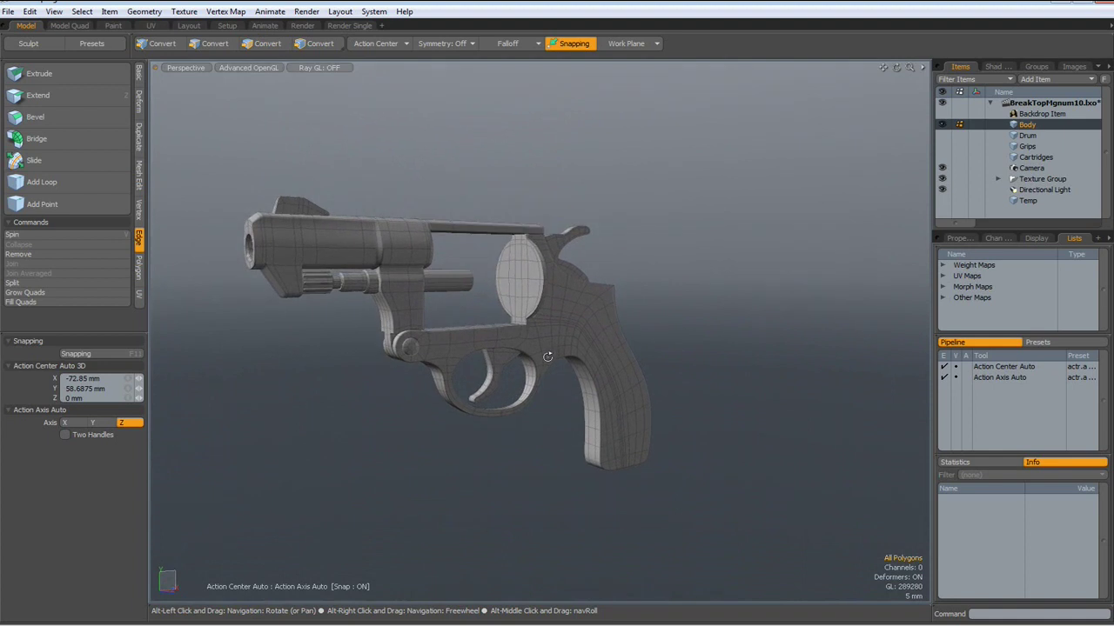
- In the Grips mesh, move the entire grip panel 90.2 mm along Z to just outside the handle, and clear the selection
left_click(1027, 146)
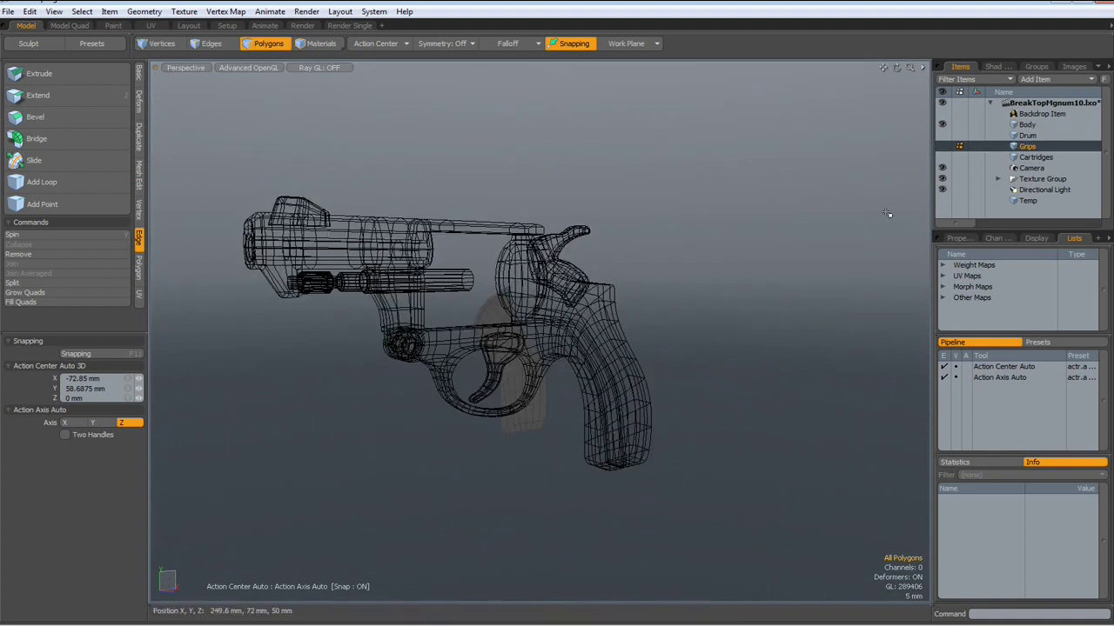
mouse_move(767, 322)
left_mouse_down("alt")
mouse_move(540, 319)
mouse_move(589, 344)
mouse_move(453, 245)
mouse_move(423, 275)
left_mouse_up("alt")
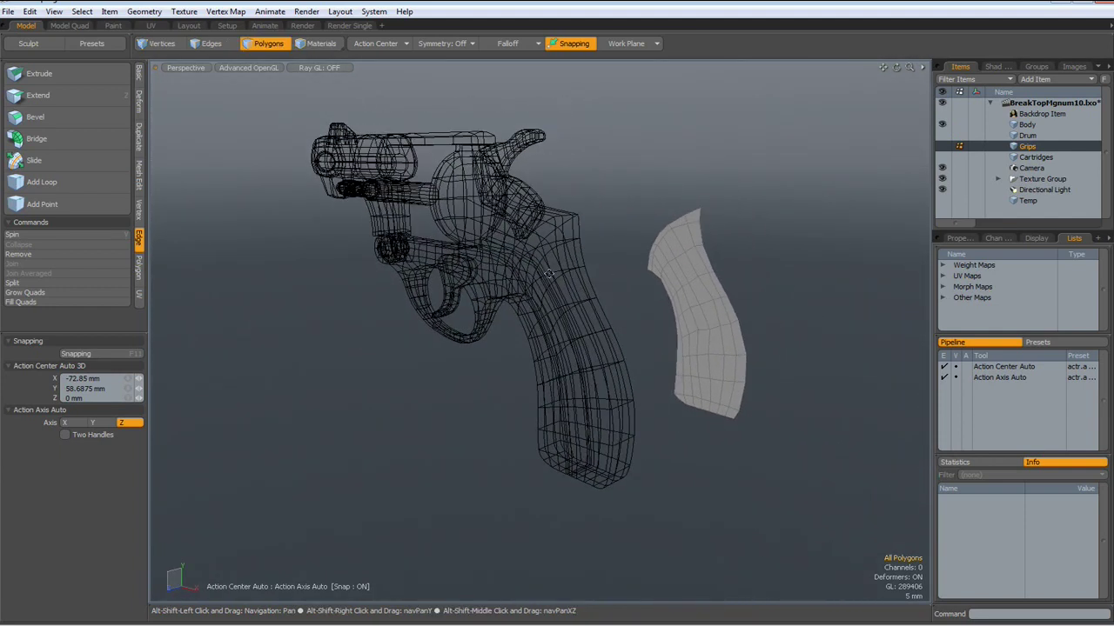
double_click(703, 295)
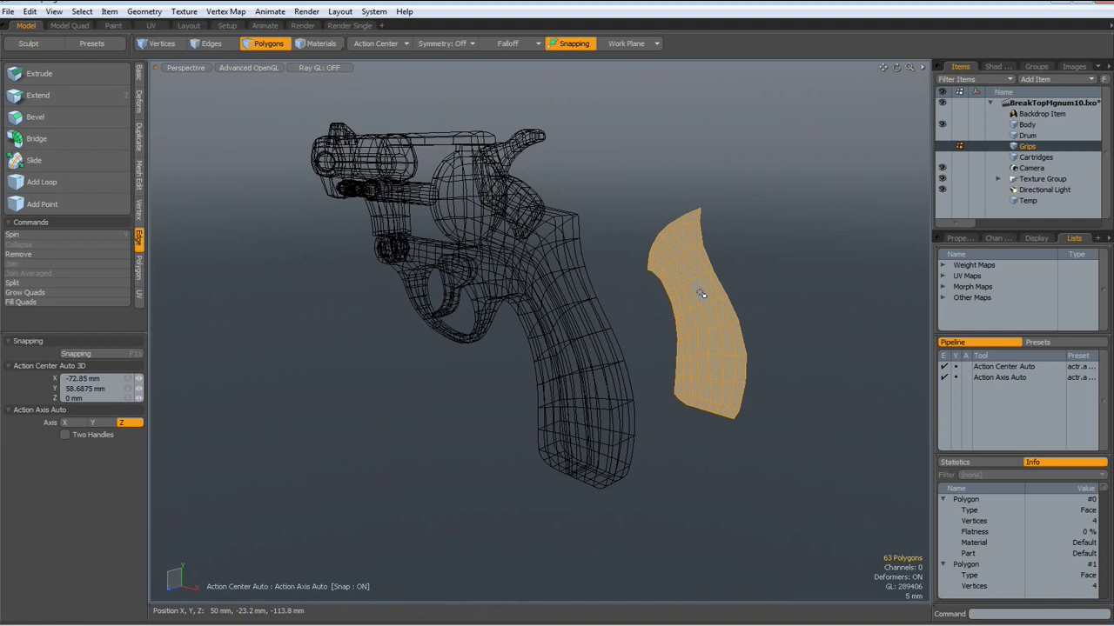
key("KP_3")
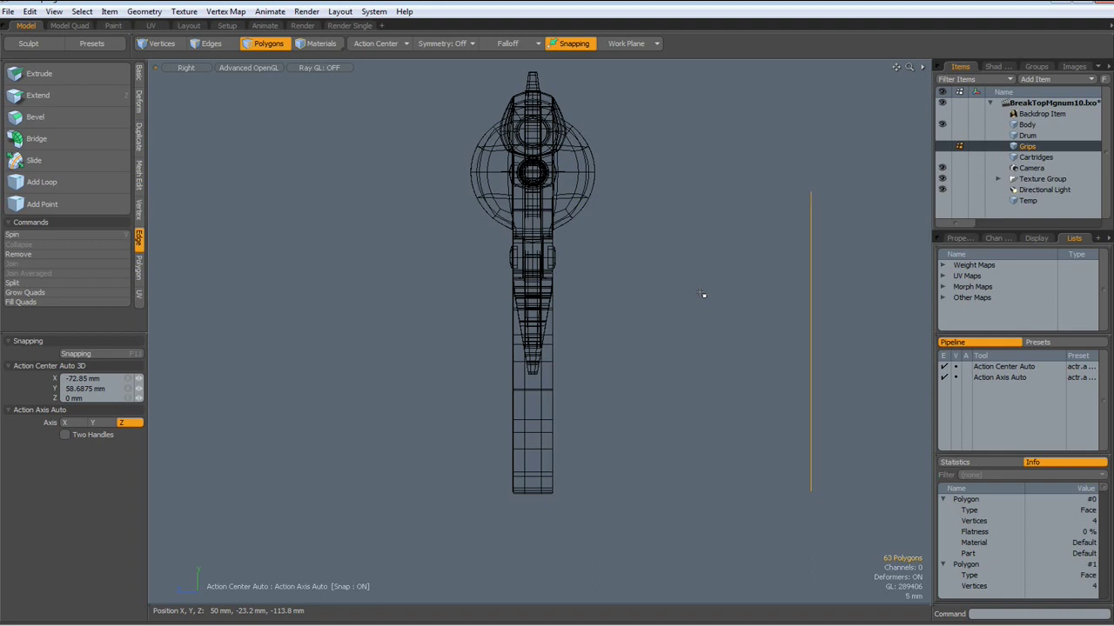
key("w")
left_click_drag(746, 344, 431, 342)
left_click_drag(430, 281, 432, 280)
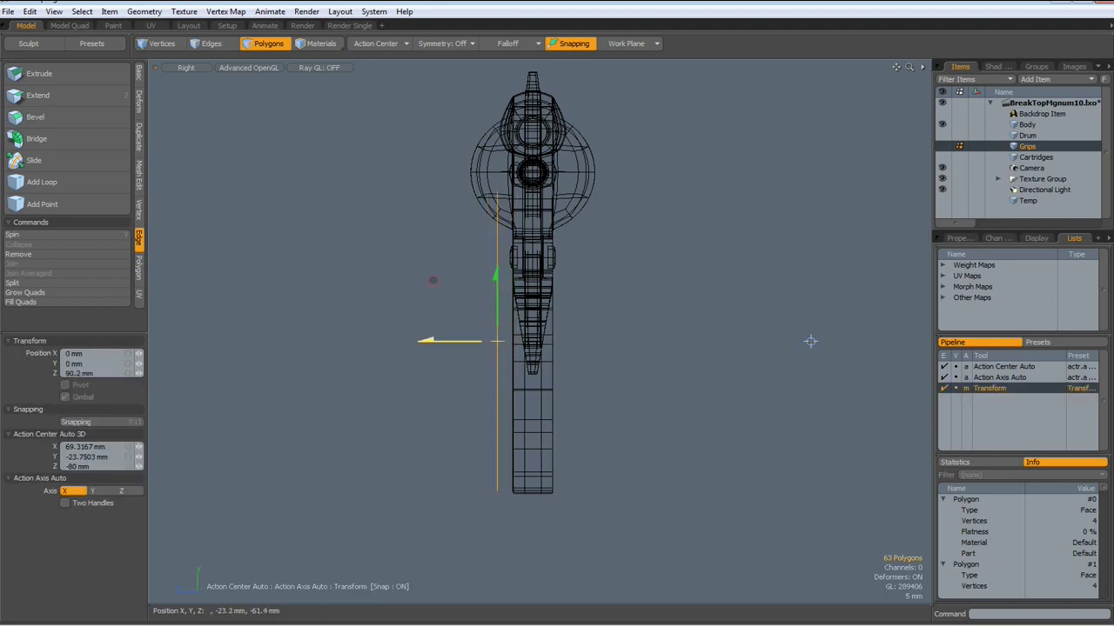
key("ctrl+space")
left_click(669, 294)
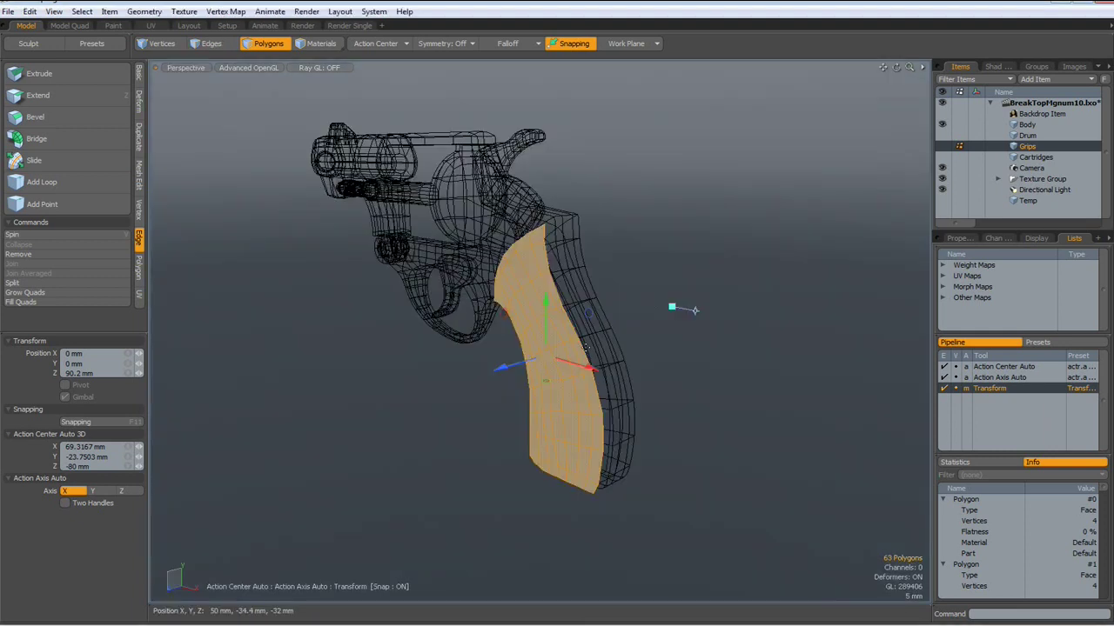
left_click_drag(437, 389, 381, 397, "alt")
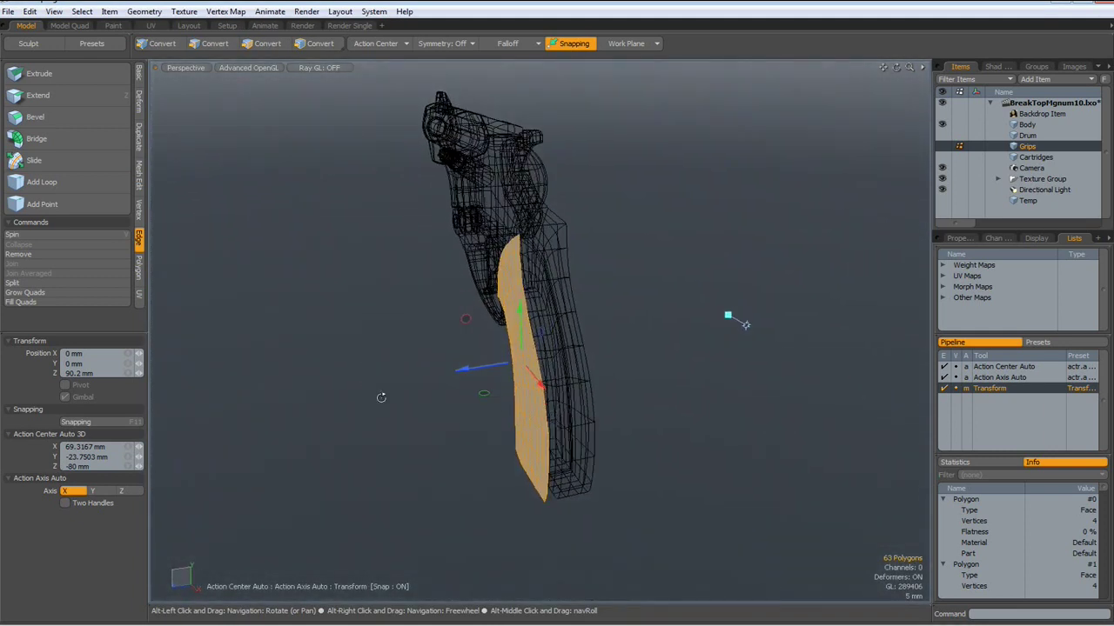
scroll(515, 354, "up", 5)
scroll(514, 354, "down", 5)
left_click_drag(514, 354, 692, 335, "alt")
key("space")
left_click(677, 358)
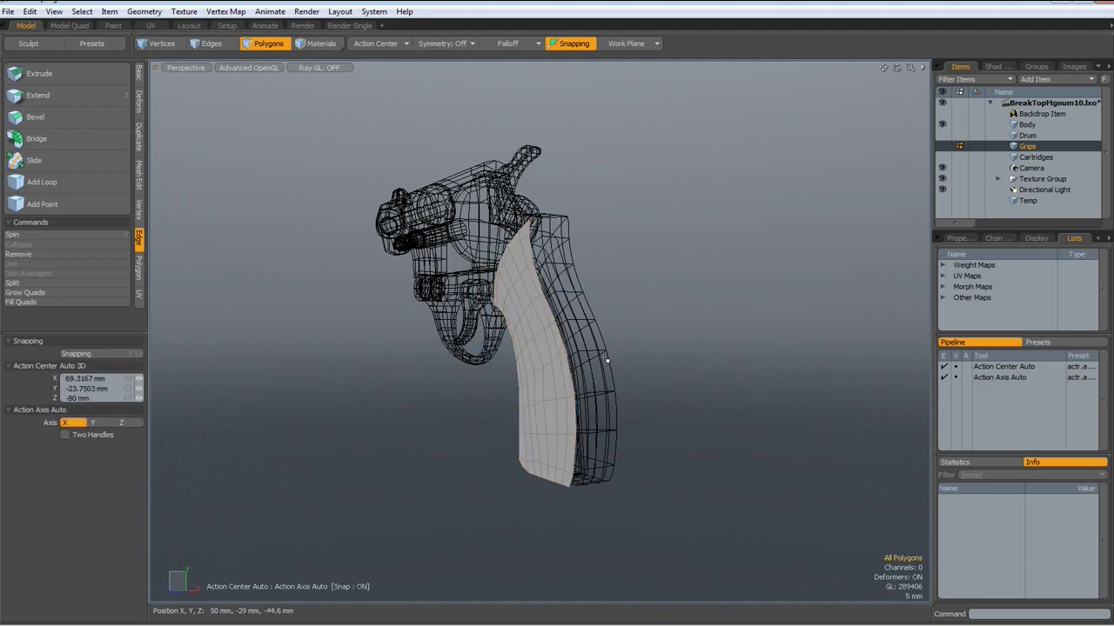
- Select the grip panel's border edge loop, extend it -4 mm along Z toward the handle, and clear the selection
left_click_drag(529, 378, 574, 324, "alt")
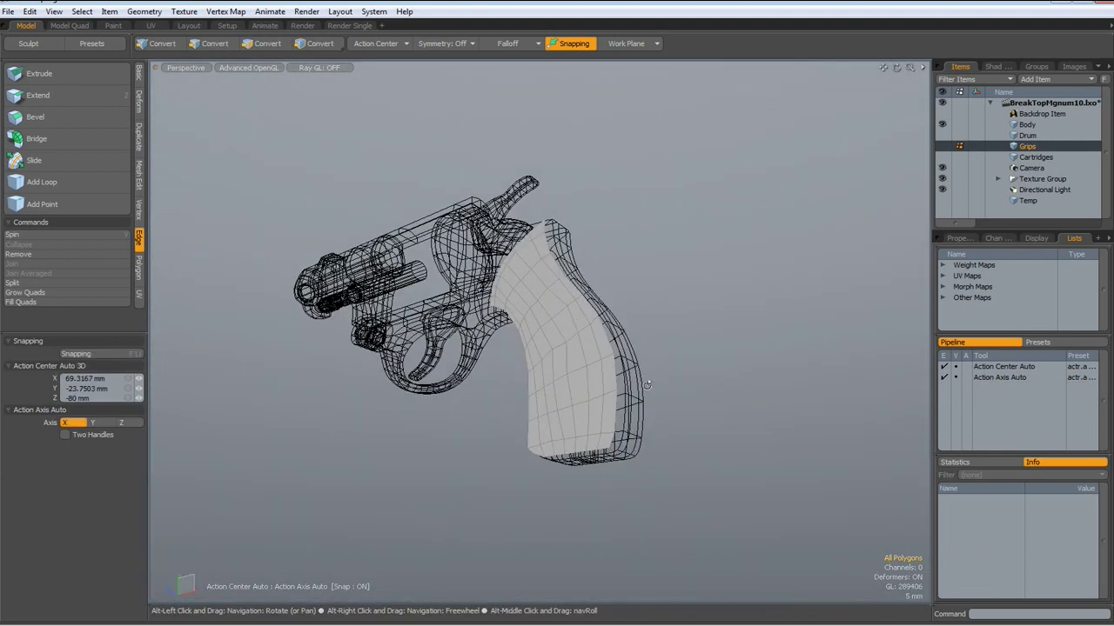
scroll(648, 386, "up", 2)
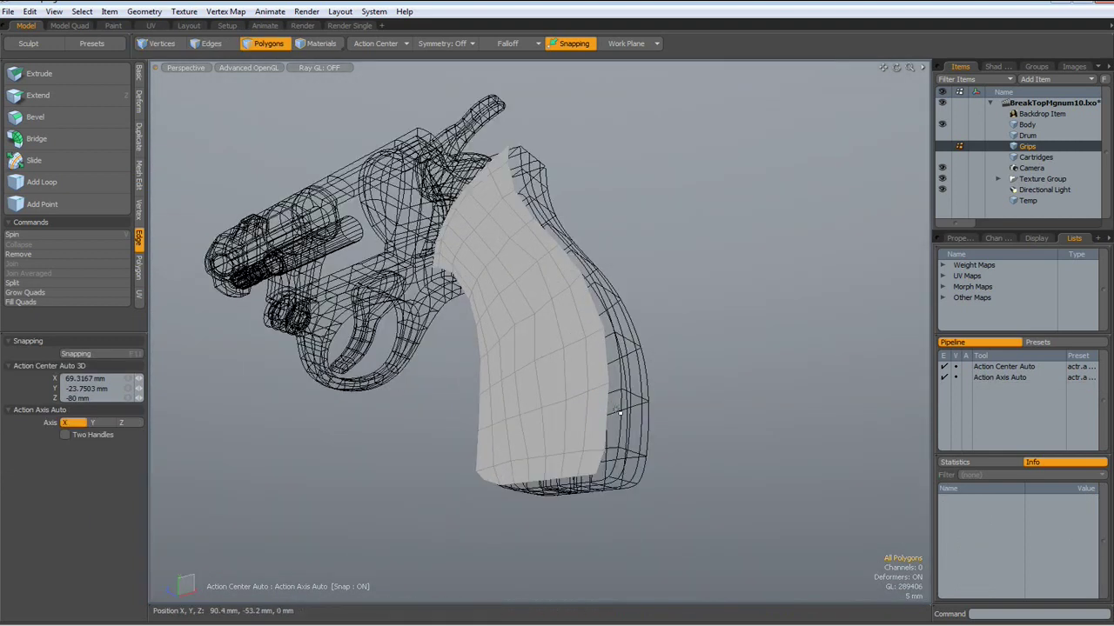
key("2")
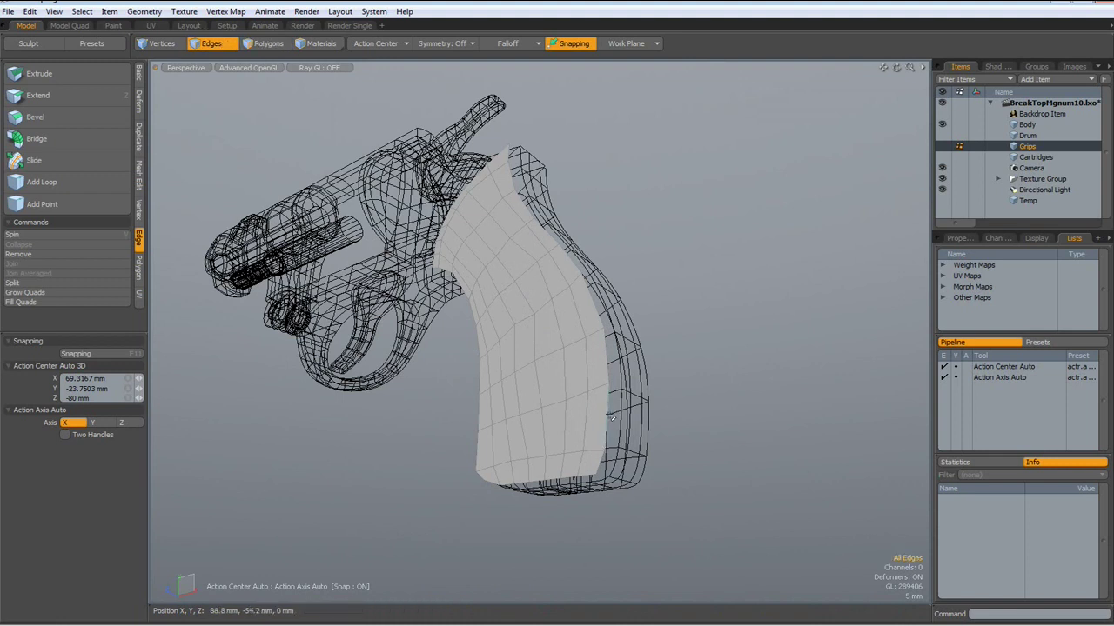
double_click(612, 419)
left_click_drag(690, 356, 677, 400, "alt")
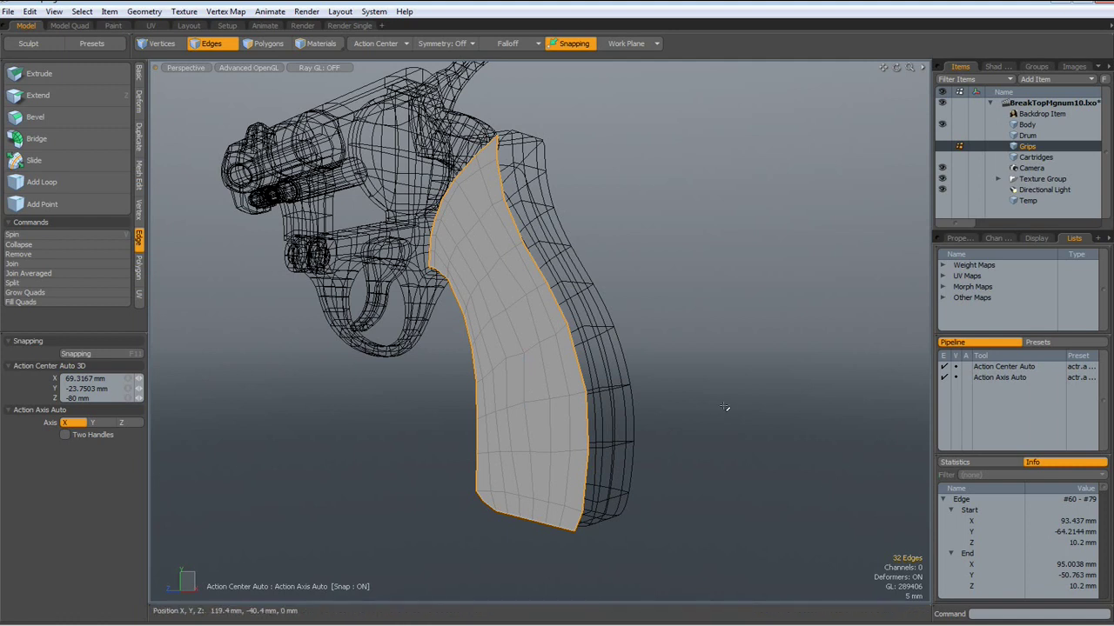
key("z")
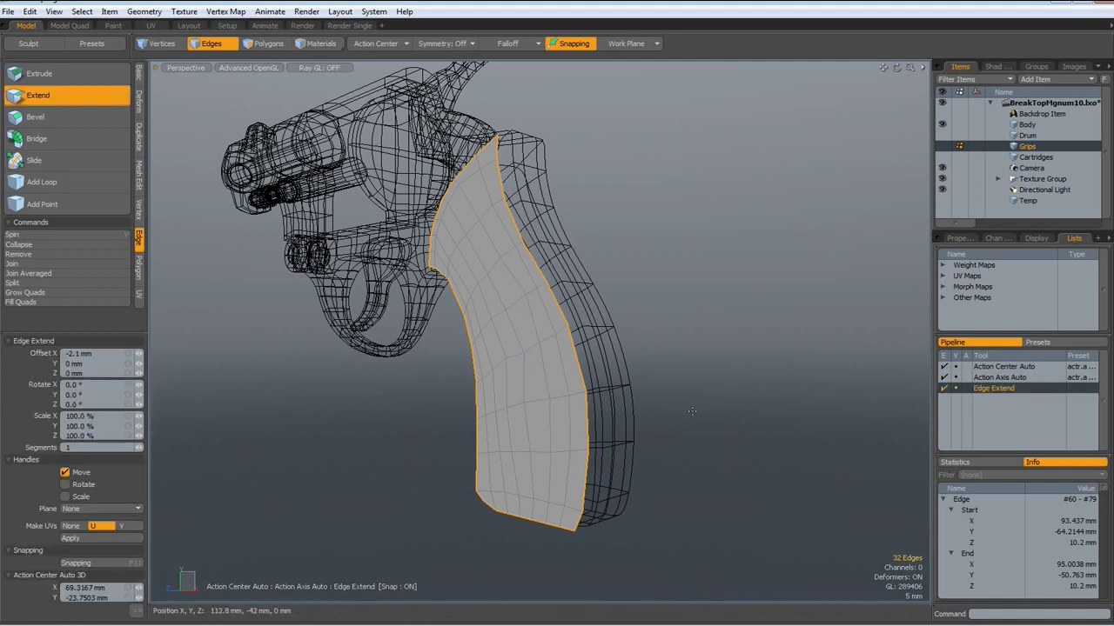
left_click(688, 412)
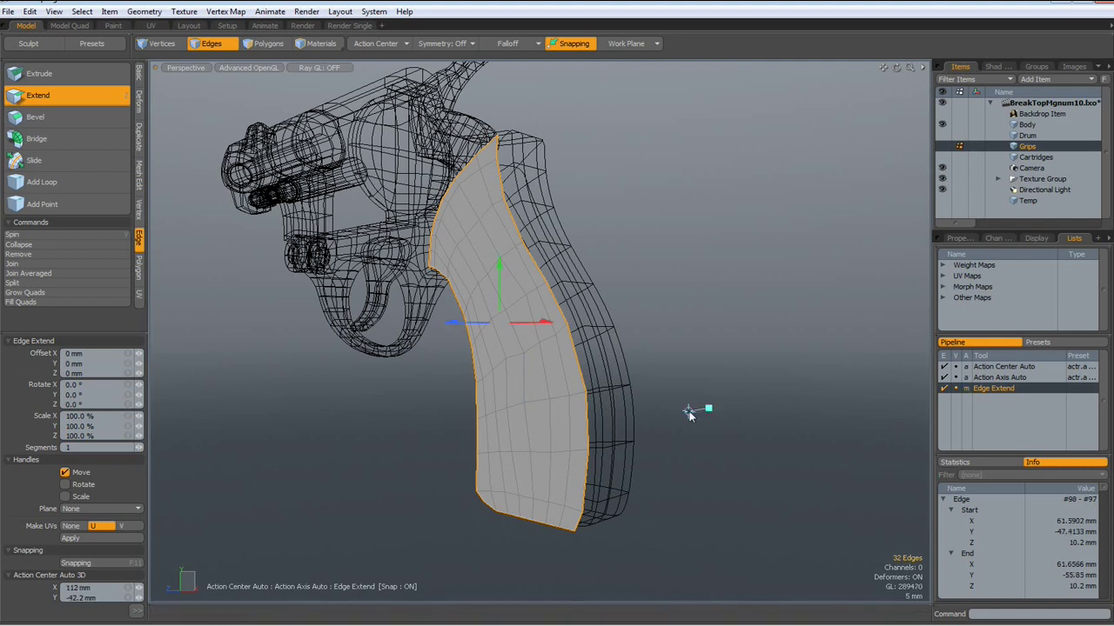
left_click_drag(703, 410, 427, 332, "alt")
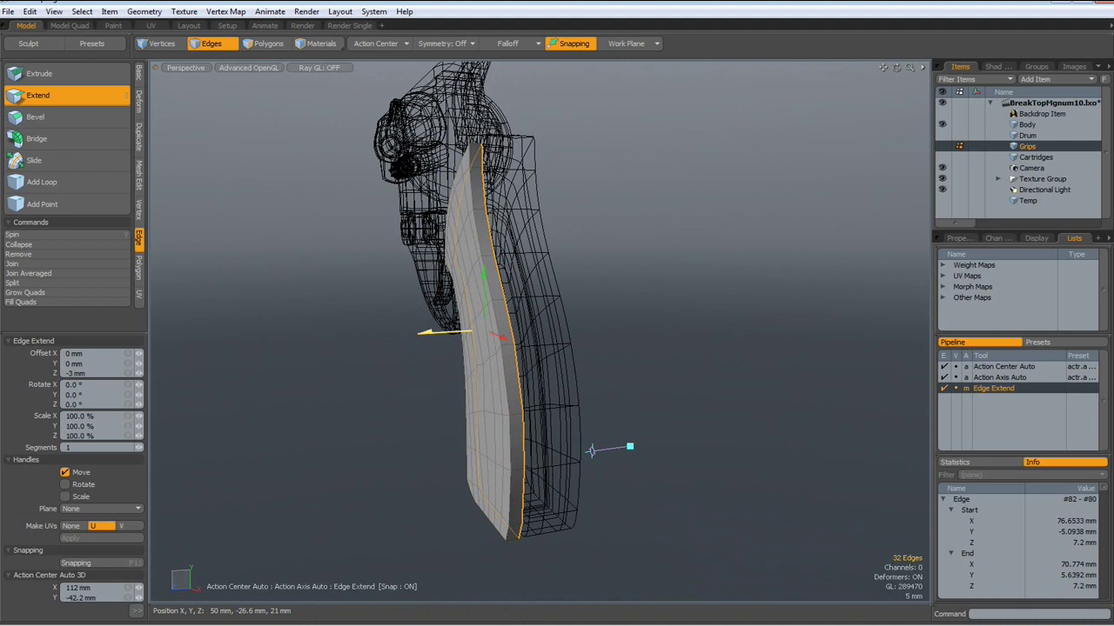
left_click_drag(591, 450, 593, 450)
key("space")
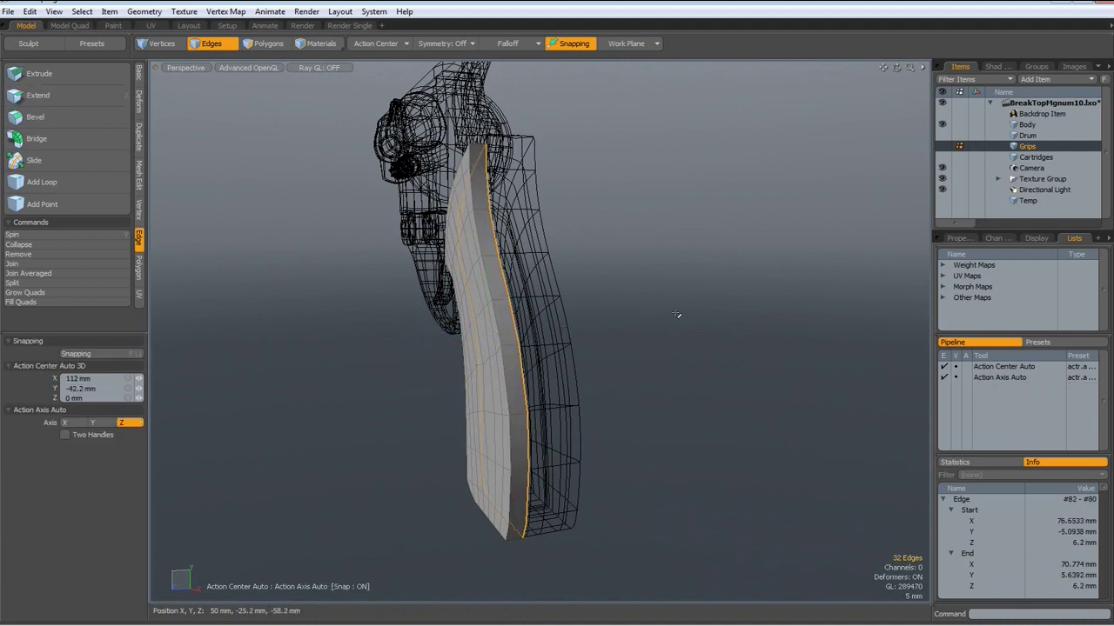
left_click(677, 311)
- Move the whole thickened grip -1.2 mm along Z so it slightly overlaps the handle
key("KP_3")
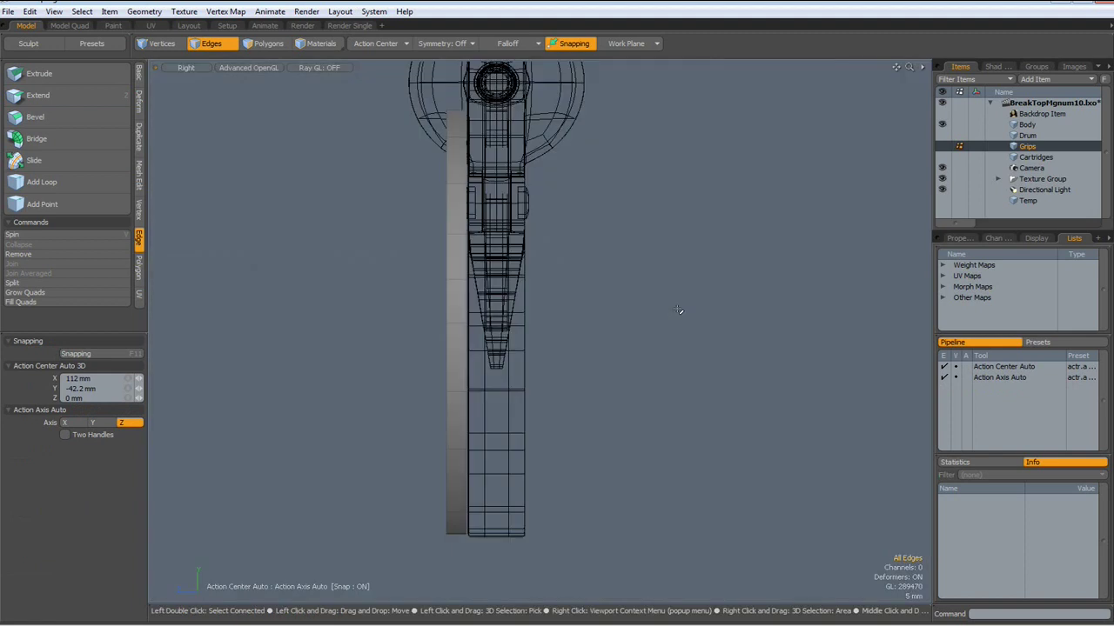
key("3")
double_click(454, 339)
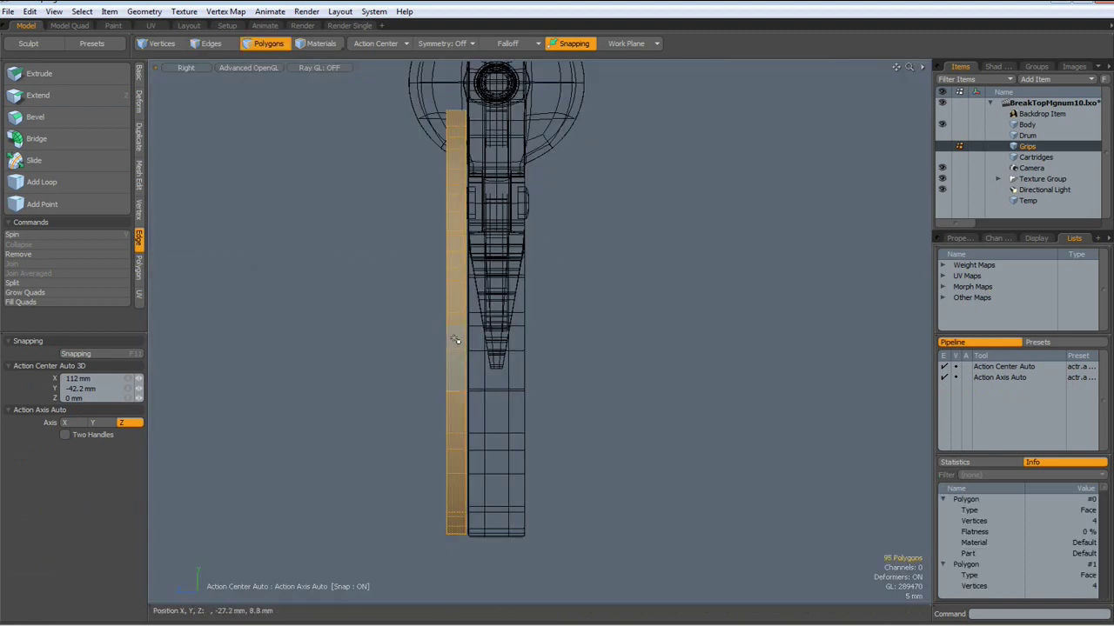
key("w")
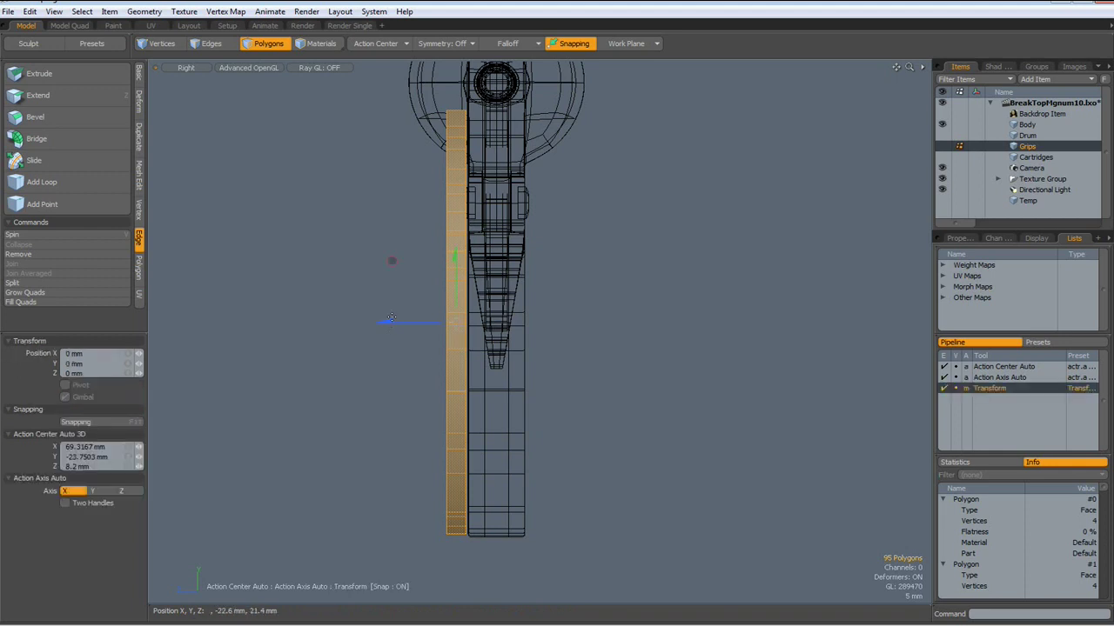
left_click_drag(388, 324, 395, 323)
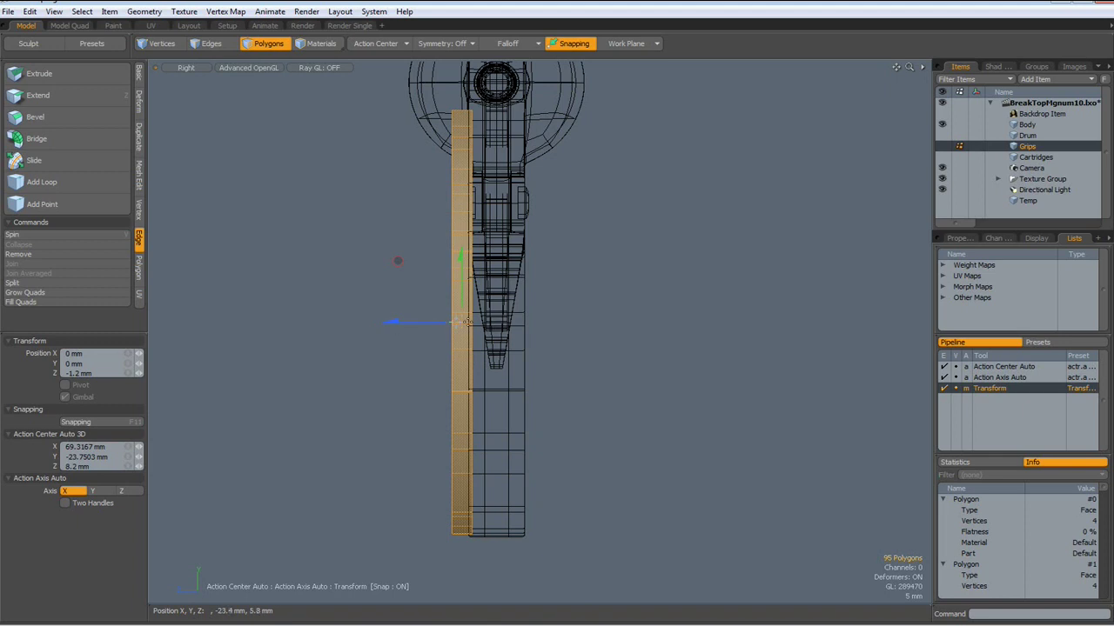
key("space")
key("ctrl+space")
left_click(704, 348)
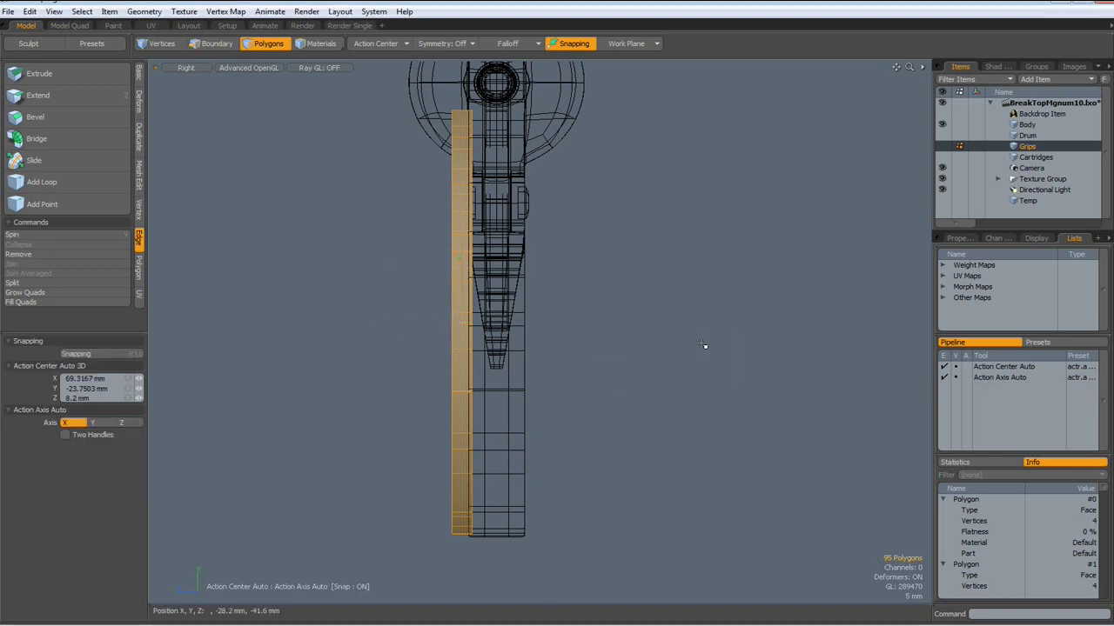
- Clear the selection of the whole grip mesh
left_click_drag(701, 375, 766, 403, "alt")
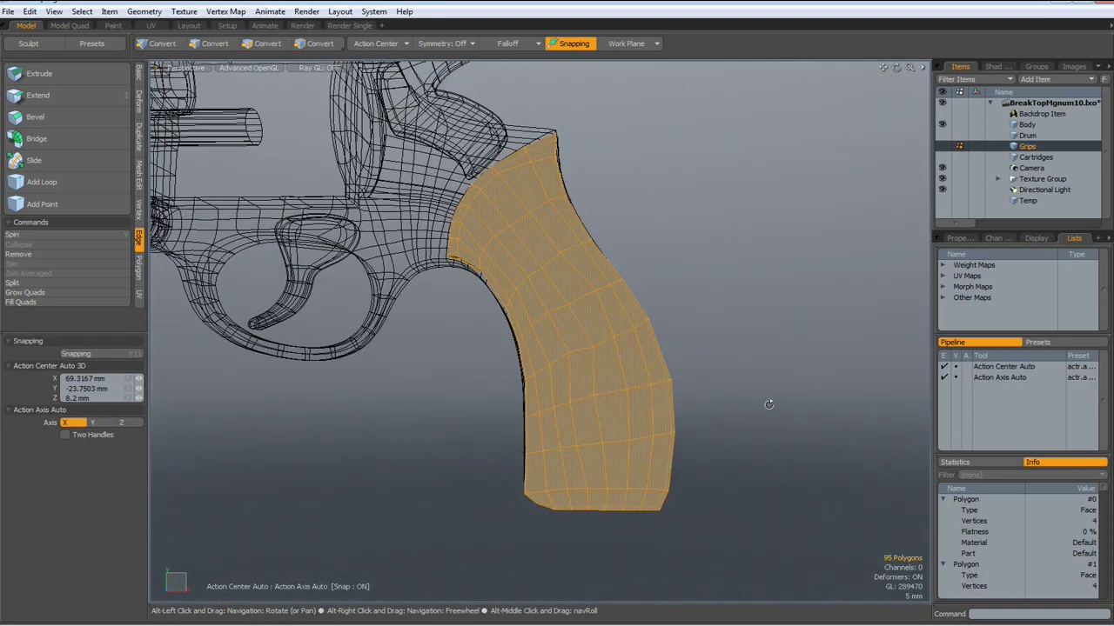
key("3")
left_click(766, 405)
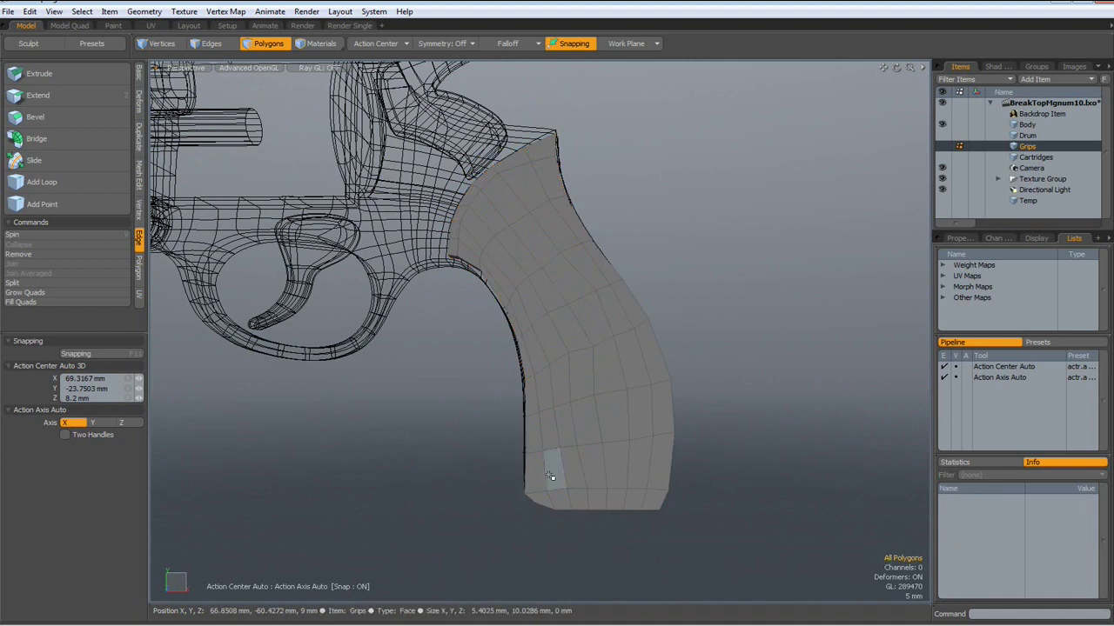
left_click_drag(550, 477, 636, 470)
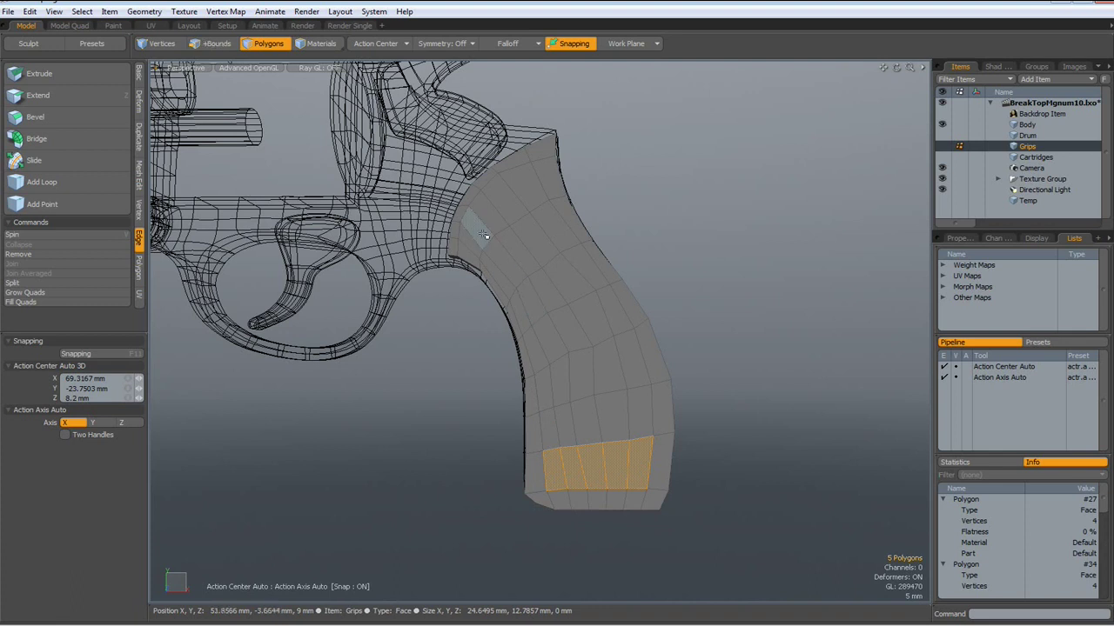
mouse_move(475, 248)
left_mouse_down("shift")
mouse_move(485, 211)
mouse_move(519, 183)
left_mouse_up("shift")
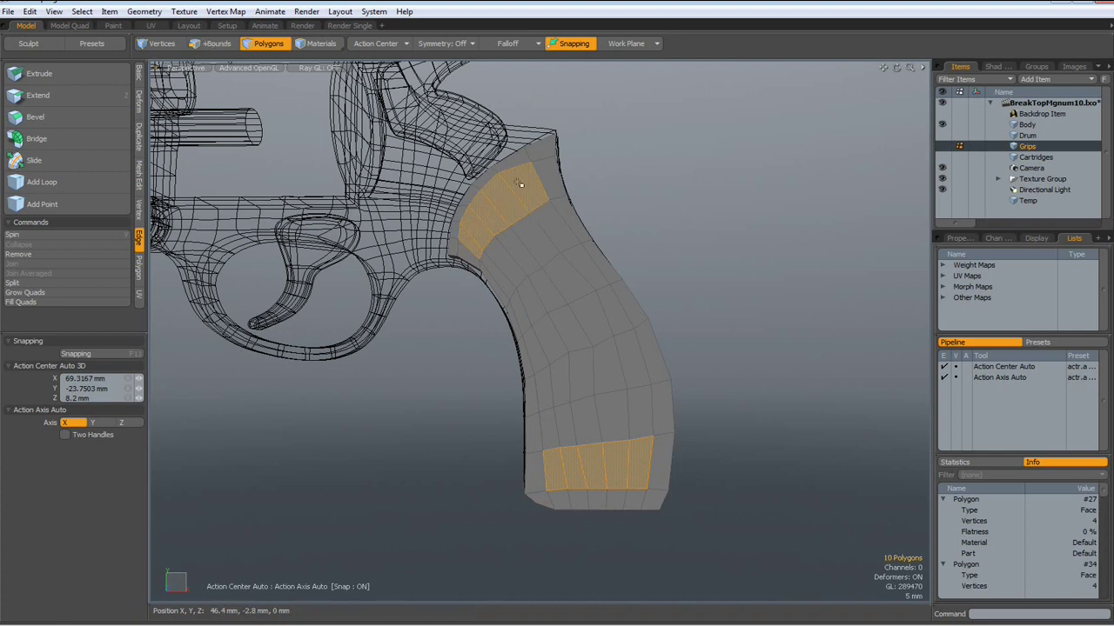
left_click_drag(739, 247, 641, 249, "alt")
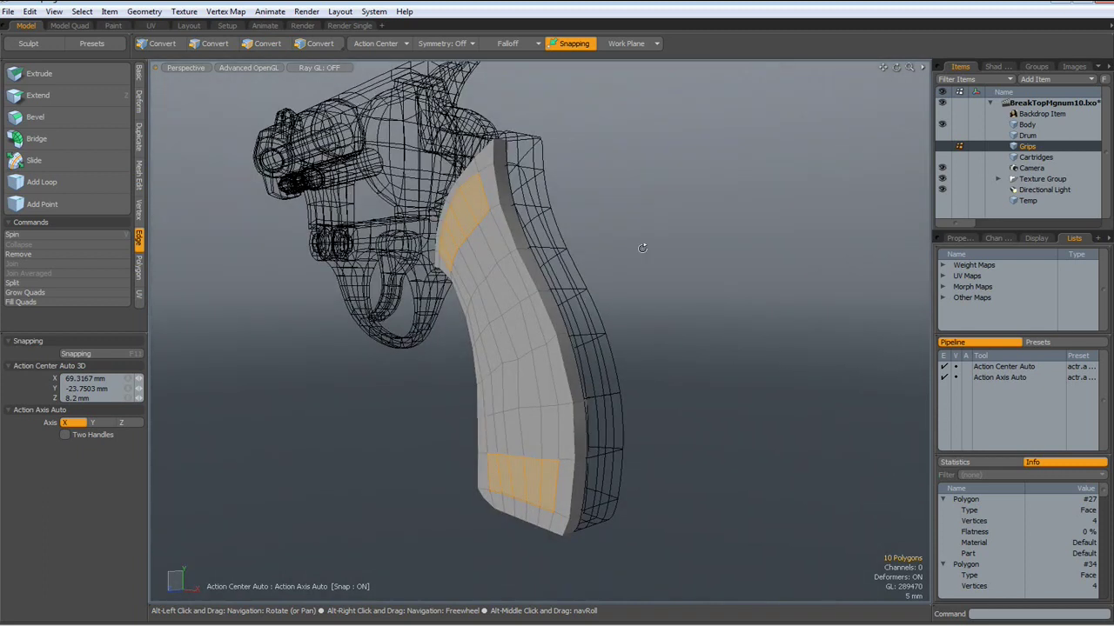
left_click(744, 287)
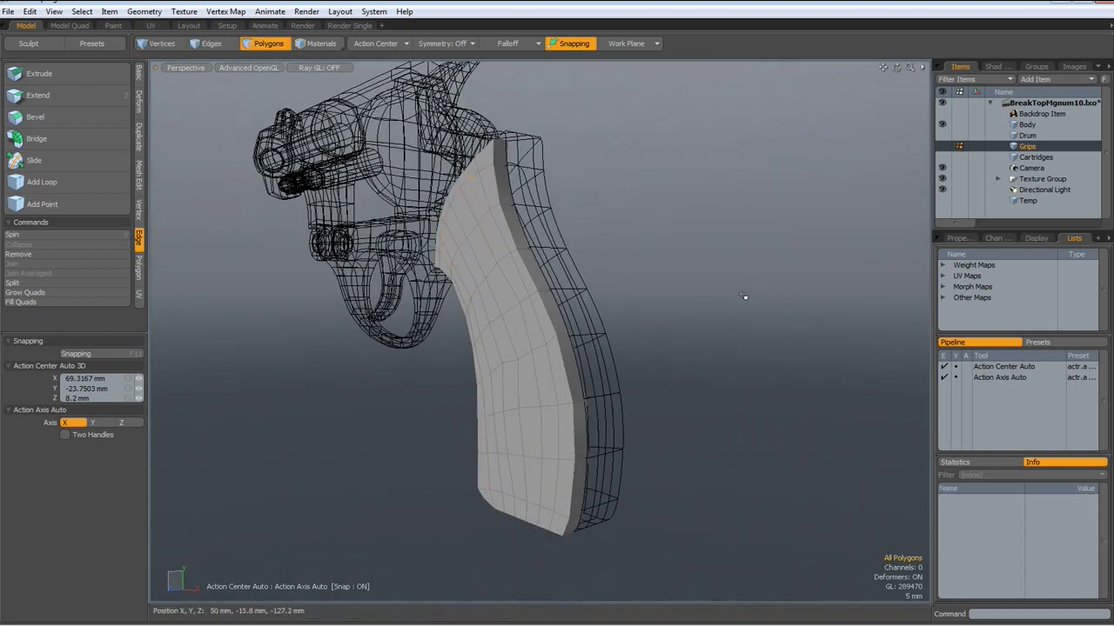
- Select the grip's outer-face polygons inside its border ring, move them 2.4 mm along Z, and clear the selection
mouse_move(718, 432)
left_mouse_down("alt")
mouse_move(761, 415)
mouse_move(555, 470)
mouse_move(600, 474)
mouse_move(609, 404)
mouse_move(527, 439)
mouse_move(600, 359)
mouse_move(524, 356)
mouse_move(549, 298)
left_mouse_up("alt")
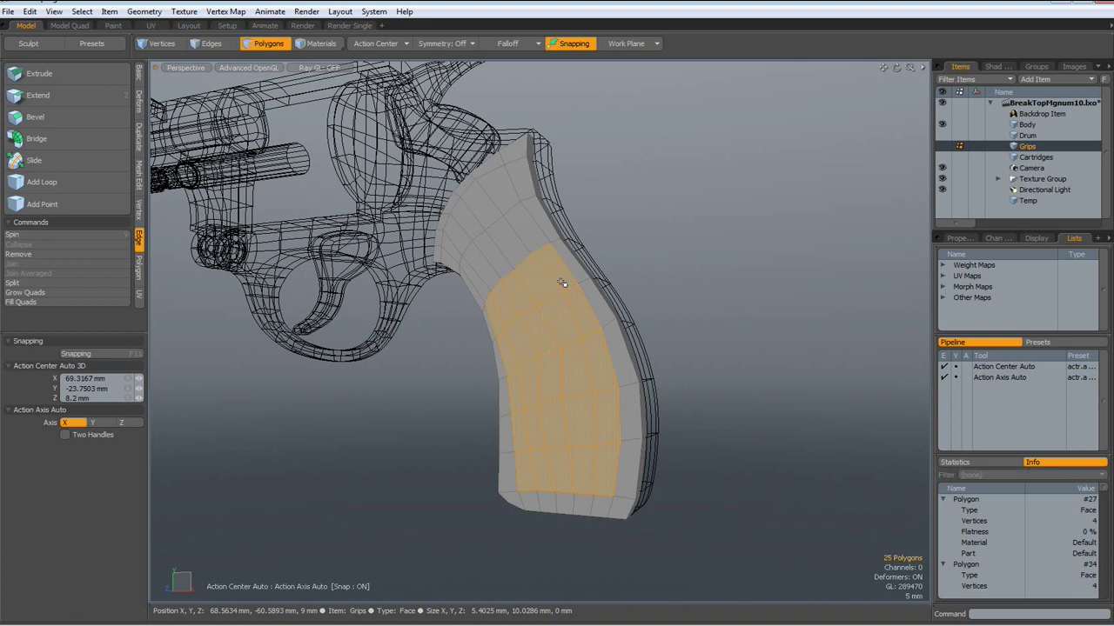
mouse_move(542, 247)
left_mouse_down()
mouse_move(498, 275)
mouse_move(461, 248)
left_mouse_up()
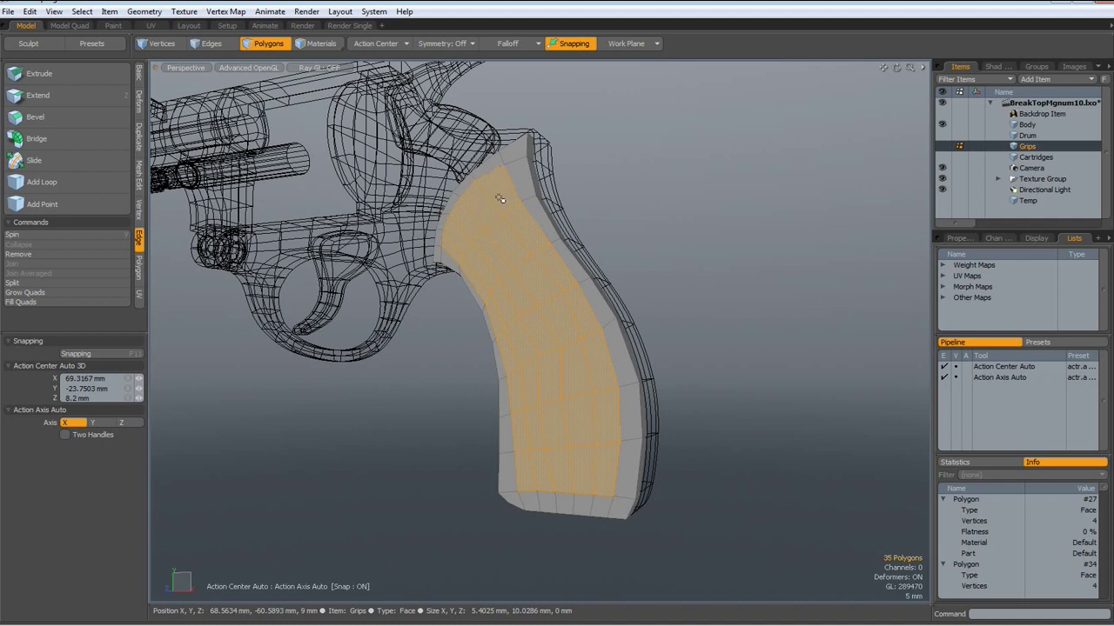
left_click_drag(500, 199, 629, 297, "alt")
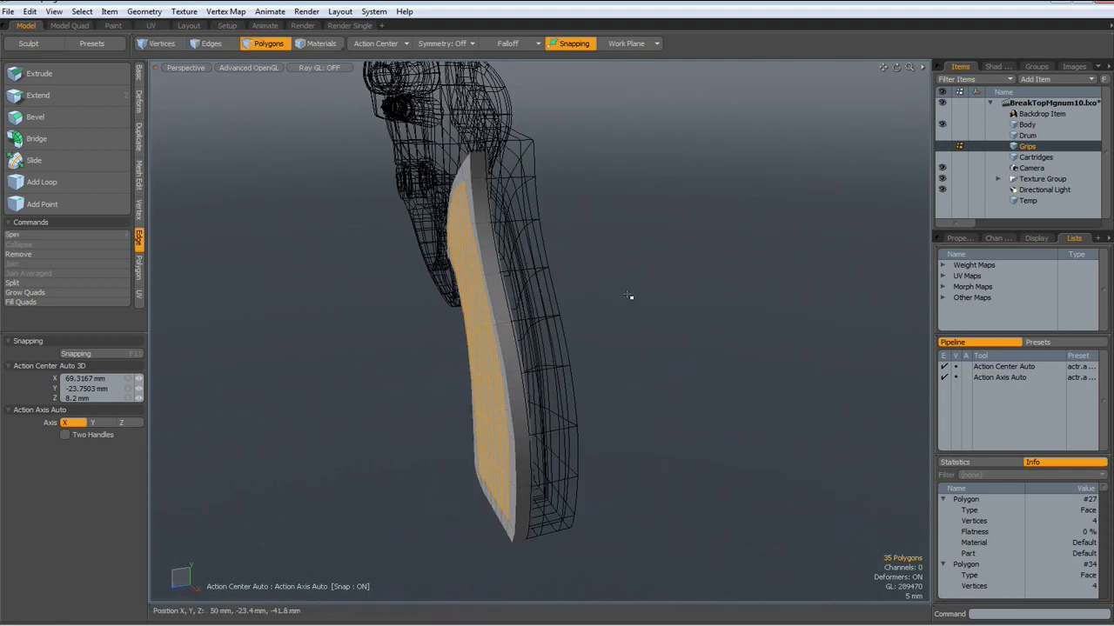
key("y")
left_click_drag(652, 435, 544, 436, "alt")
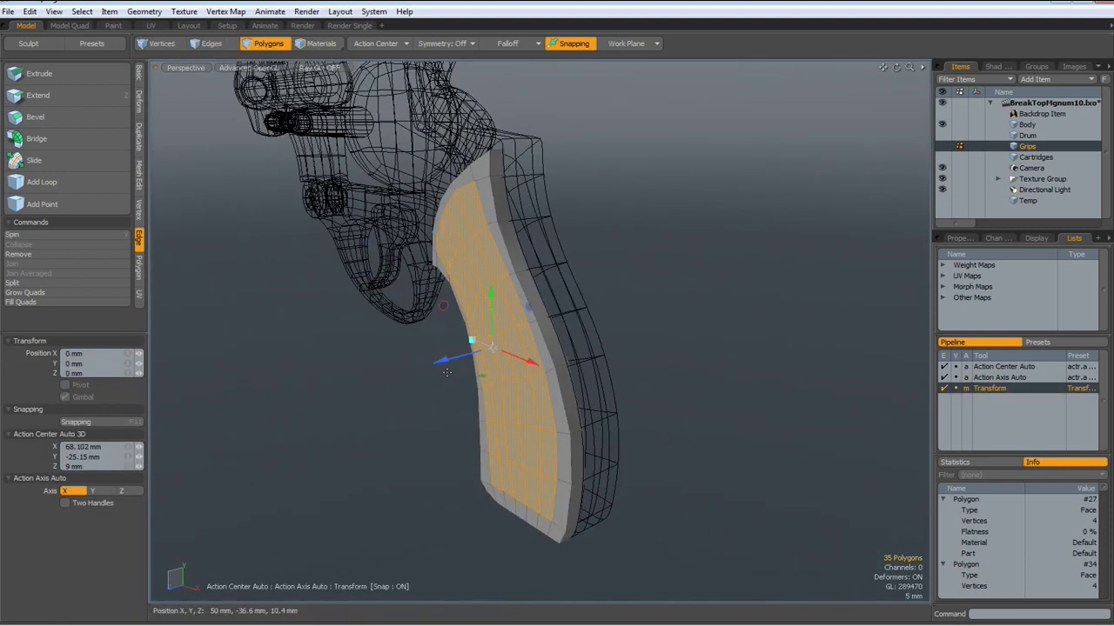
left_click_drag(492, 348, 491, 349)
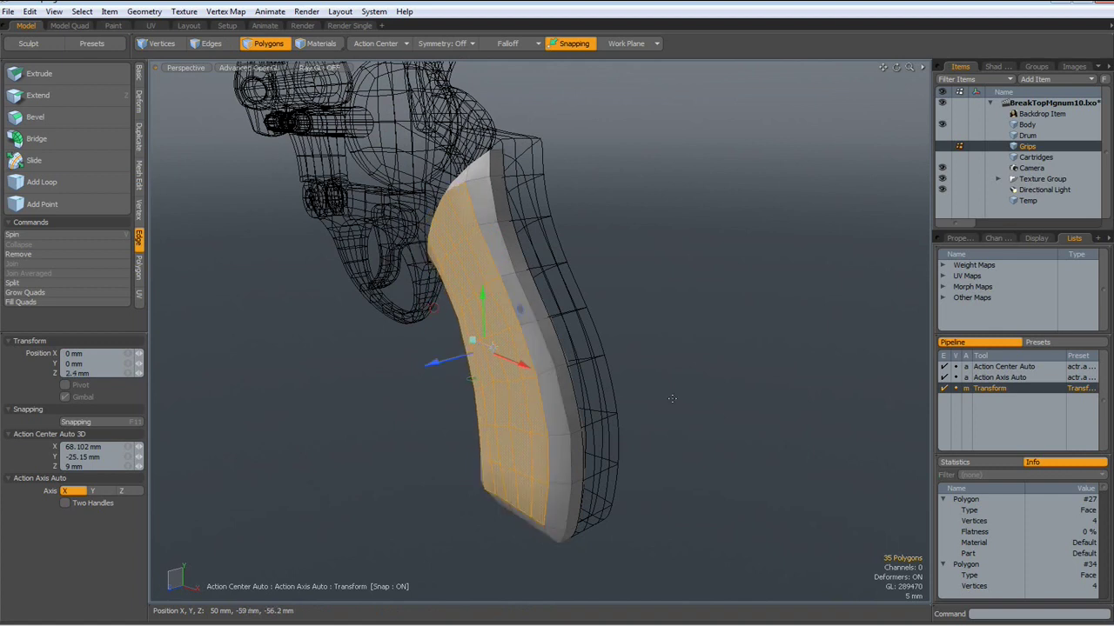
key("q")
left_click(723, 420)
- Select the uppermost and lowermost rows of the raised inner polygons on the grip, move them along Z, and clear the selection
left_click_drag(684, 519, 753, 449, "alt")
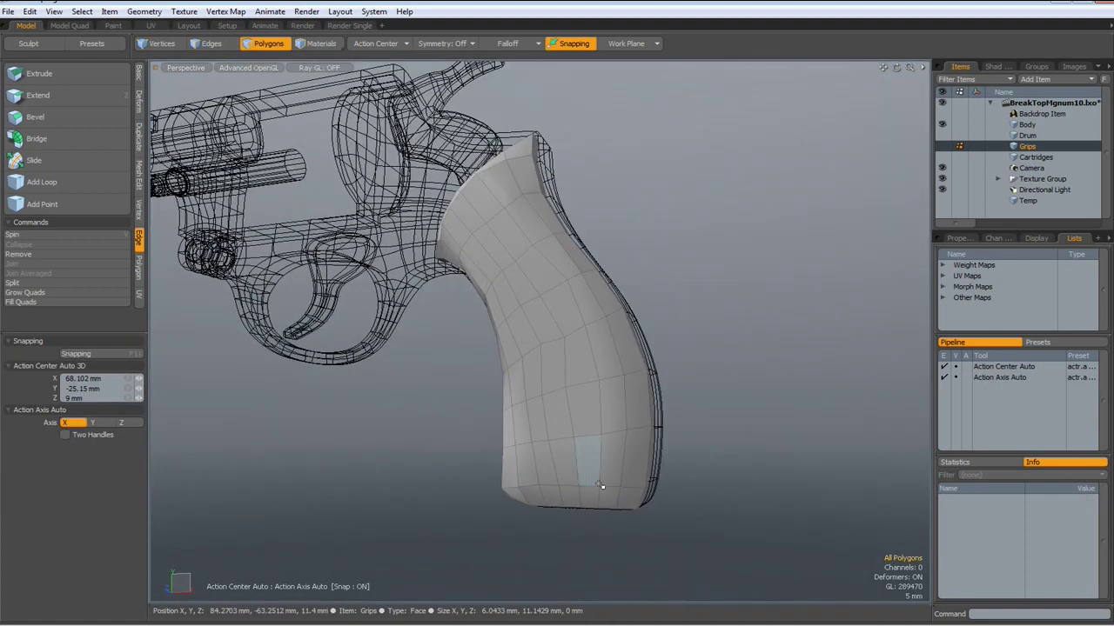
left_click_drag(609, 470, 525, 484)
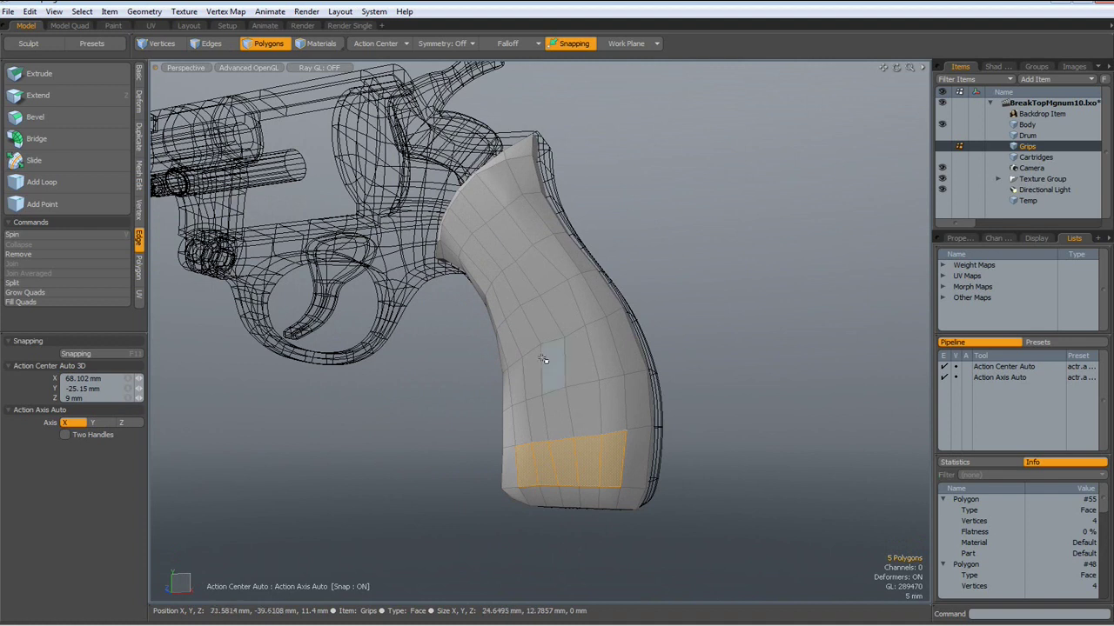
left_click_drag(508, 186, 489, 205, "shift")
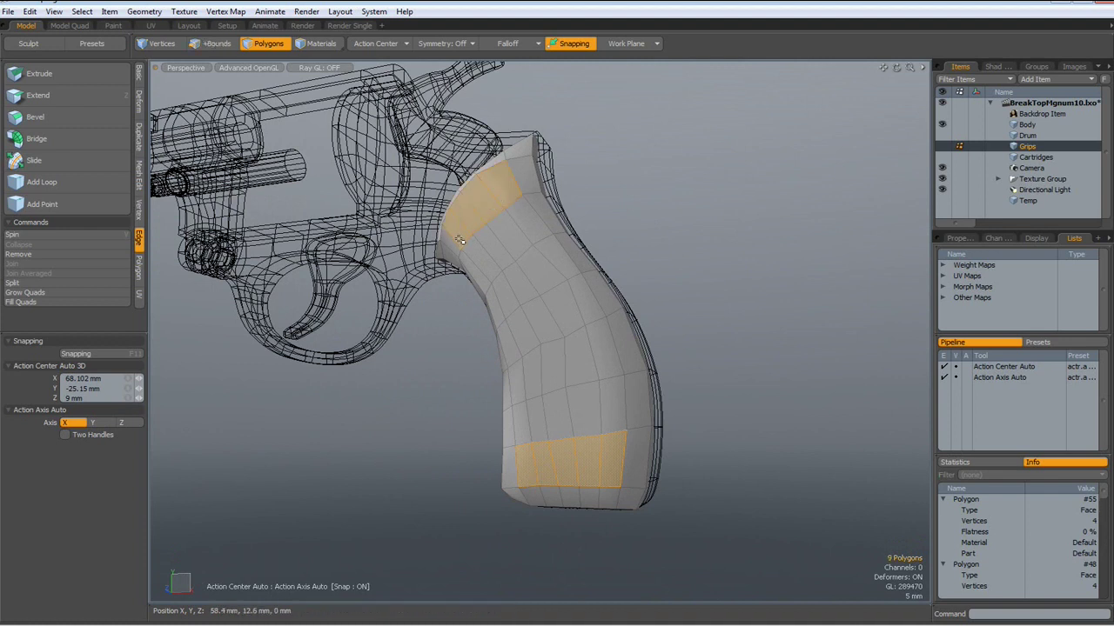
left_click_drag(458, 247, 638, 366, "alt")
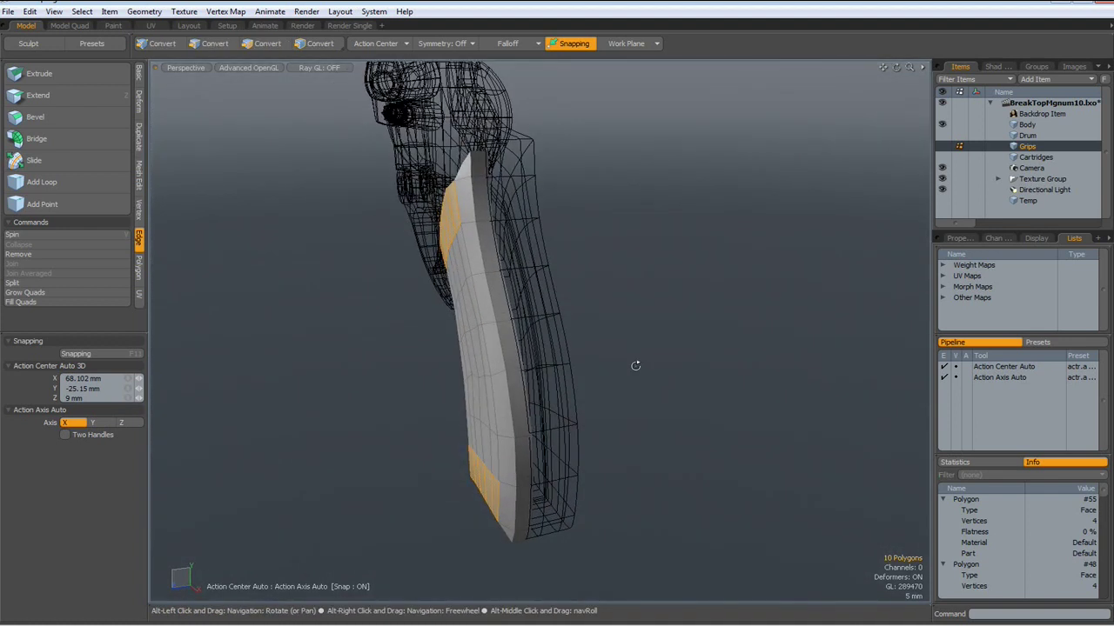
key("y")
left_click(638, 367)
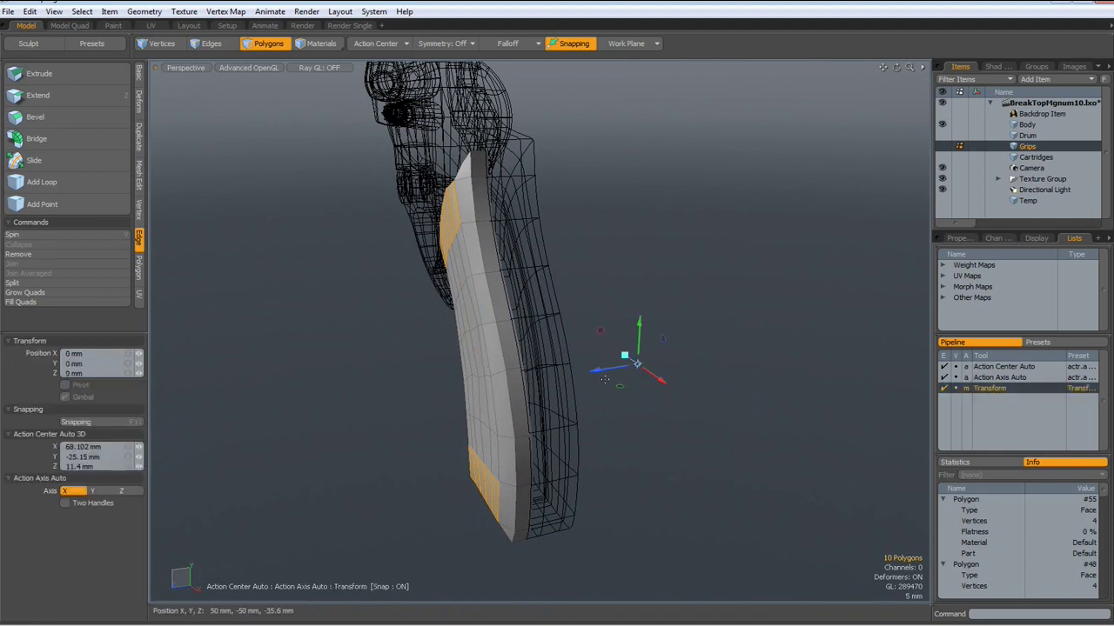
left_click_drag(636, 364, 805, 357)
key("q")
left_click(650, 331)
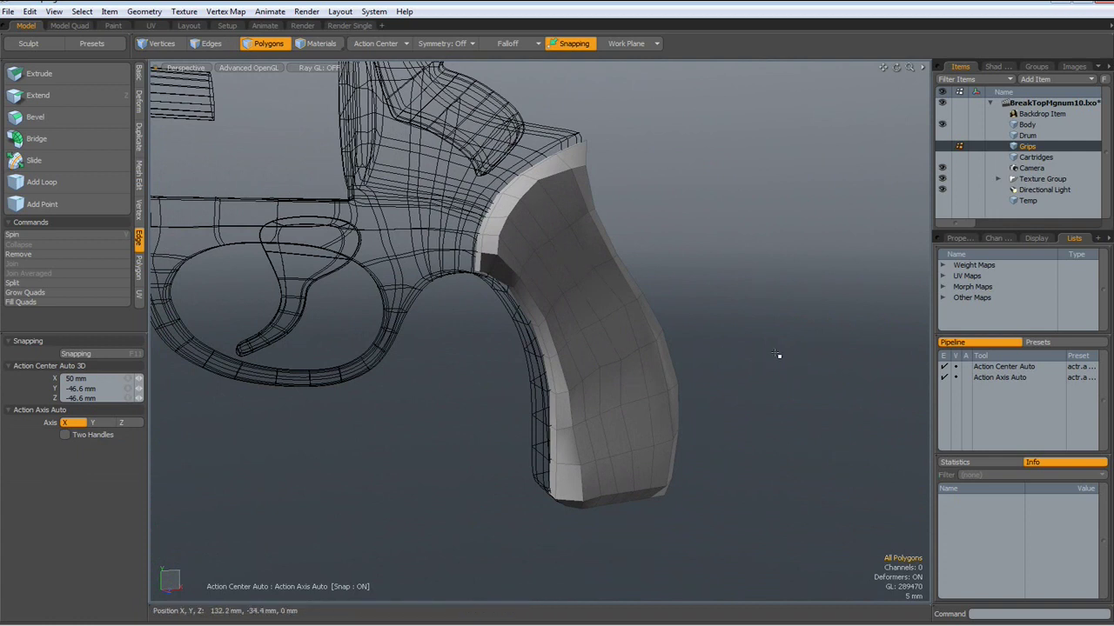
- Preview the grip as smoothed subdivision surfaces and return it to plain faces
key("Tab")
left_click_drag(770, 391, 644, 346, "alt")
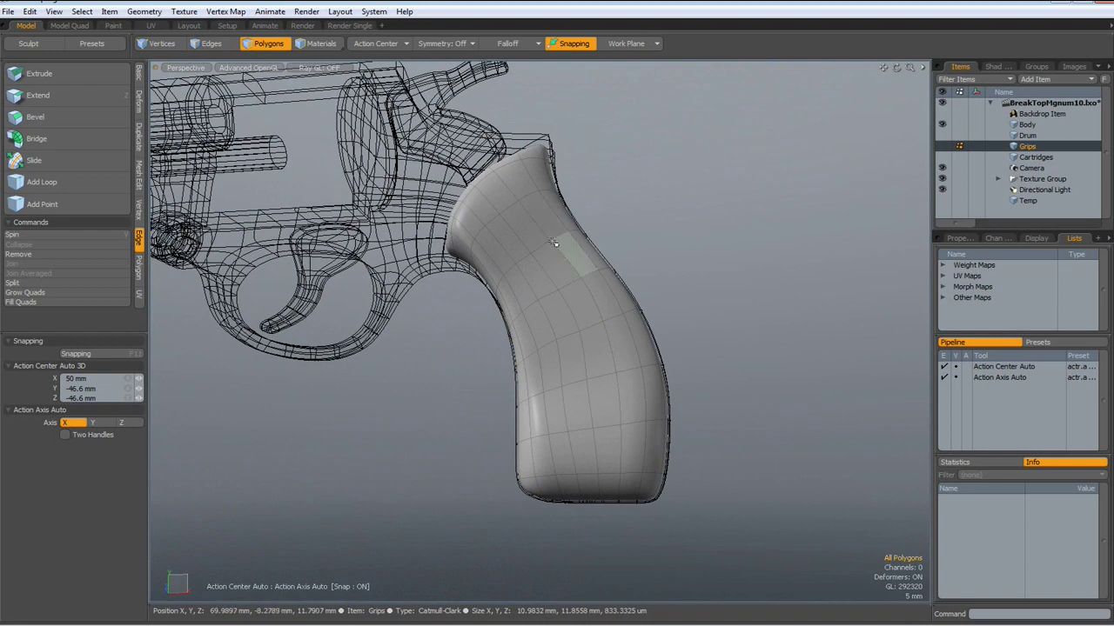
key("shift+Tab")
- Select a two-by-two block of polygons in the upper middle of the grip's outer face and align the work plane to it
scroll(542, 249, "up", 3)
left_click_drag(542, 249, 595, 299, "alt")
double_click(566, 330)
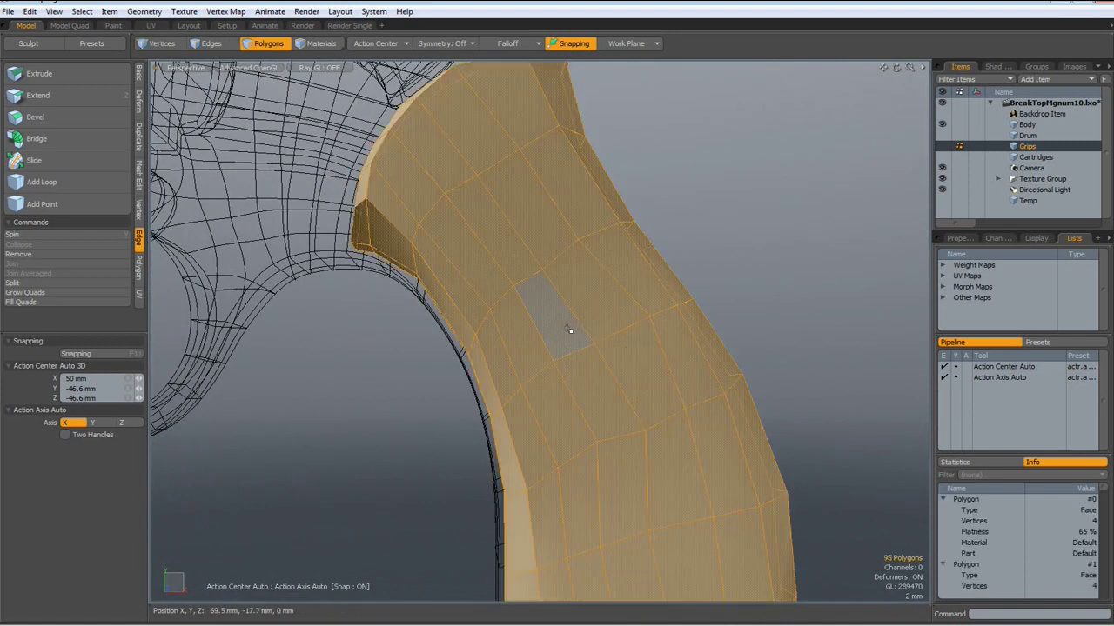
left_click(766, 241)
mouse_move(575, 332)
left_mouse_down()
mouse_move(622, 314)
mouse_move(624, 392)
mouse_move(610, 384)
left_mouse_up()
scroll(619, 319, "down", 4)
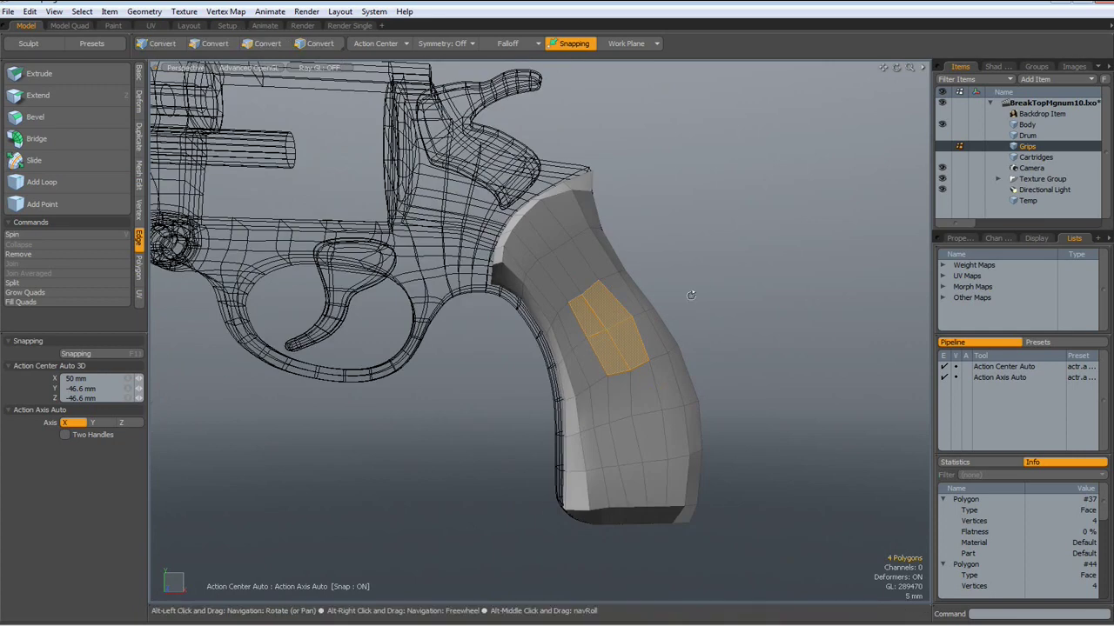
left_click_drag(696, 291, 651, 106, "alt")
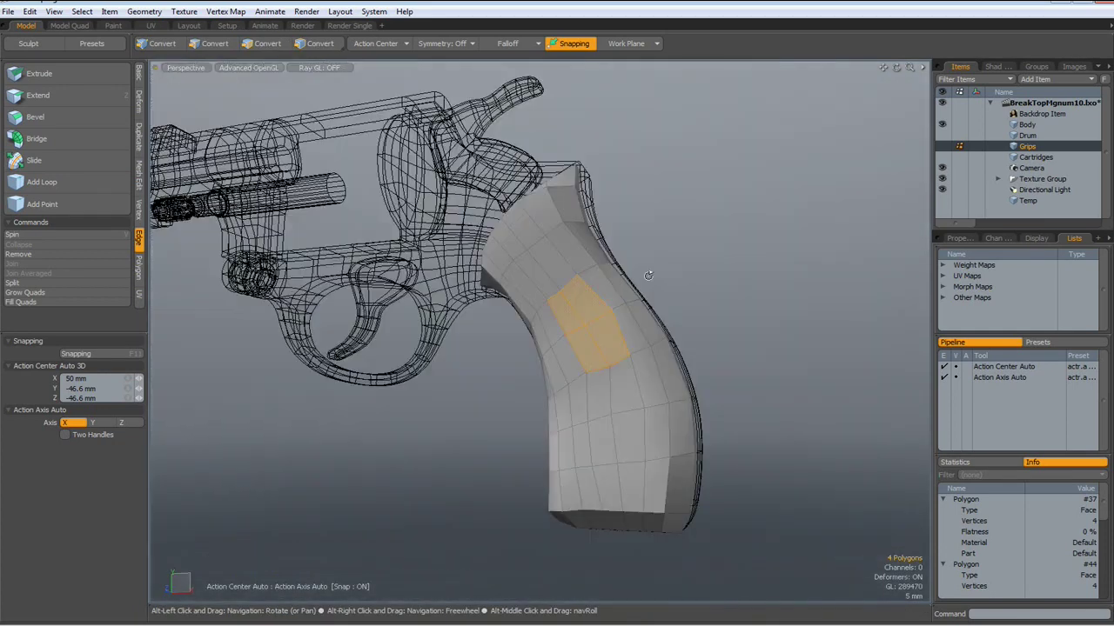
left_click(626, 44)
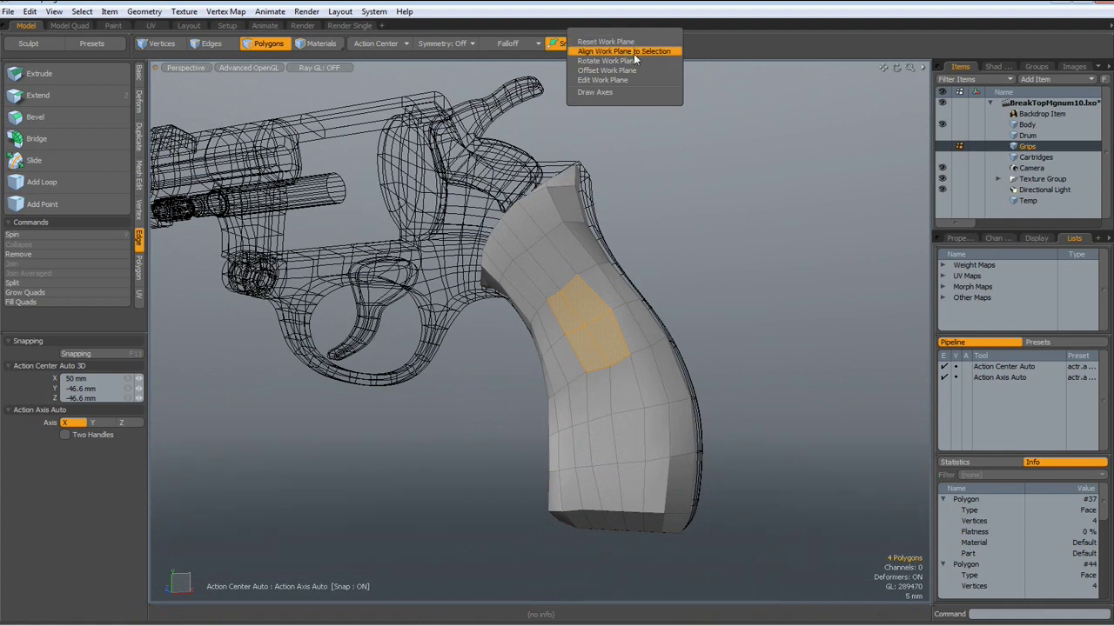
left_click(637, 54)
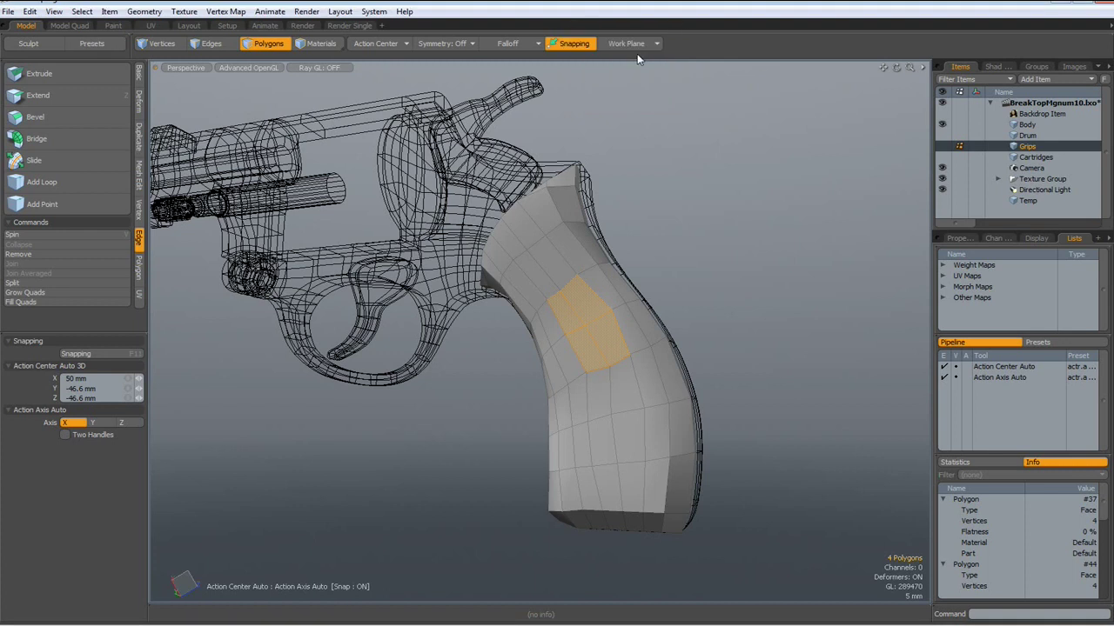
- Draw a flat 8-sided cylinder disc along Y, centred on the four selected polygons' shared vertex, with X and Z radii of 5 mm
left_click_drag(724, 250, 753, 360, "alt")
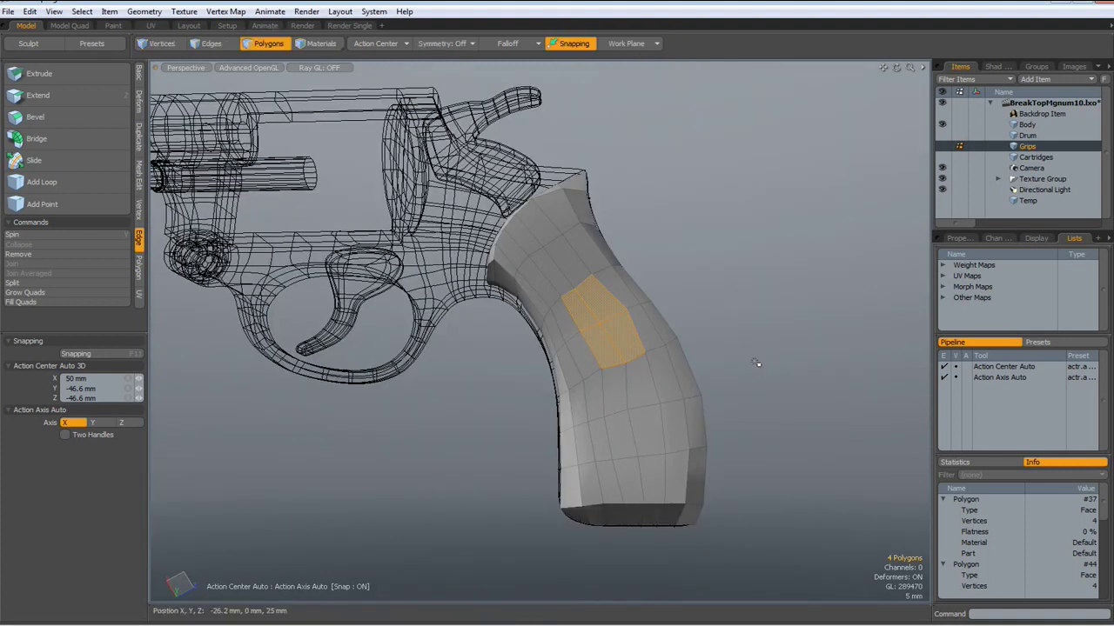
key("KP_1")
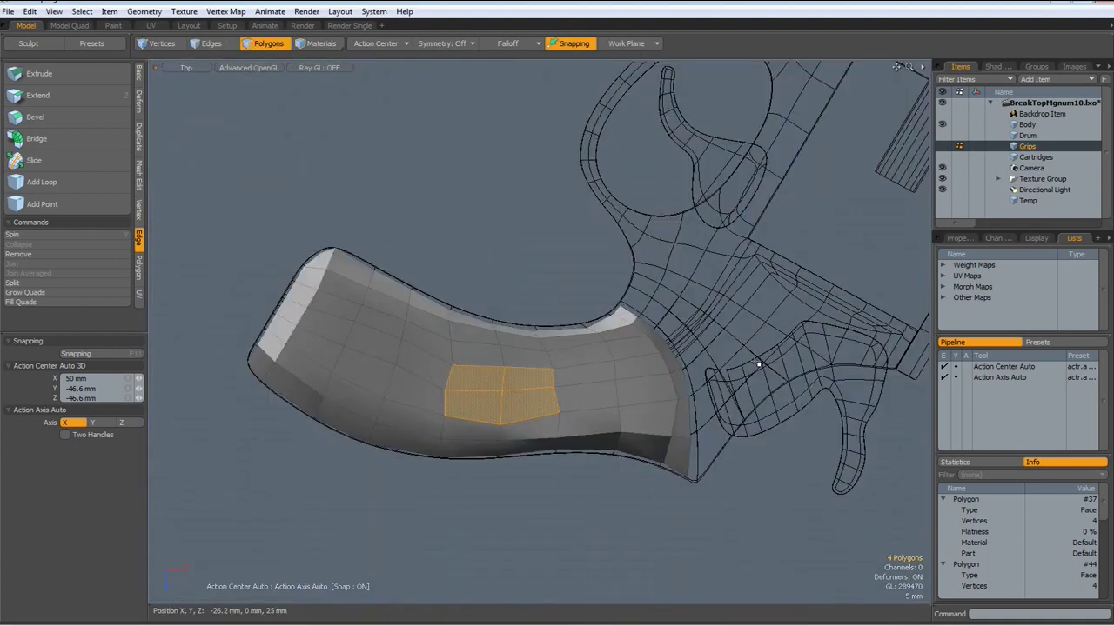
scroll(510, 415, "up", 8)
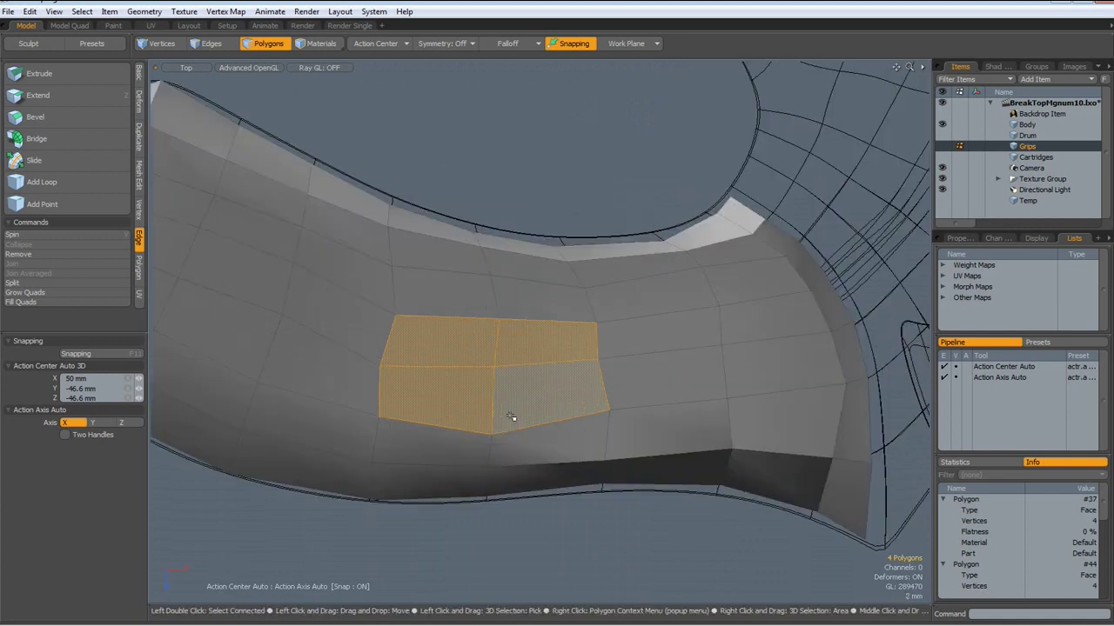
left_click_drag(524, 367, 572, 339, "alt")
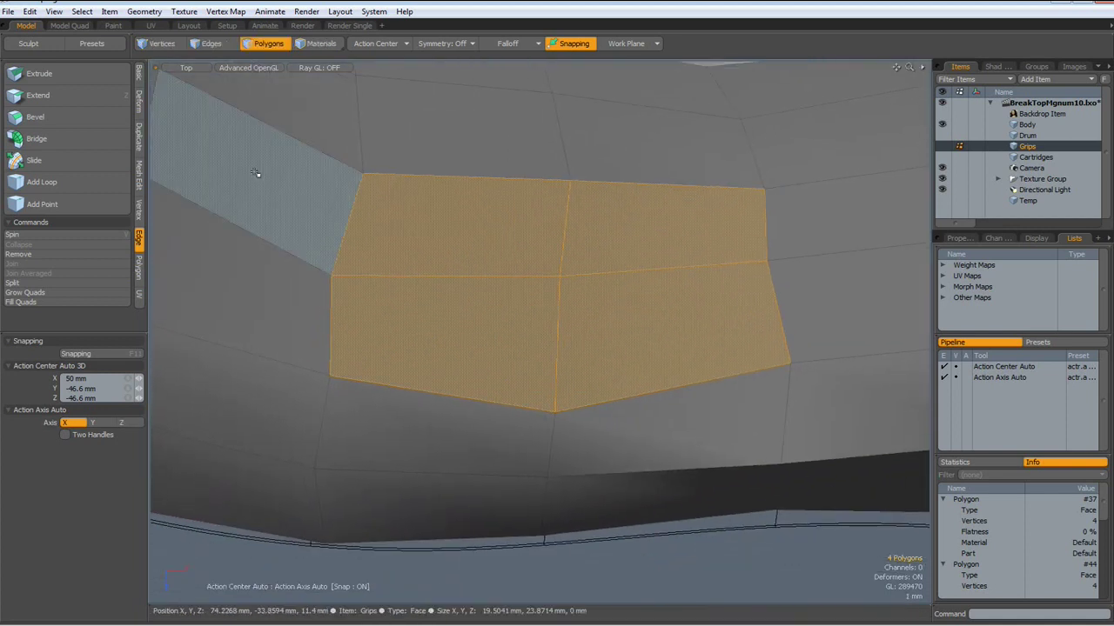
left_click(139, 75)
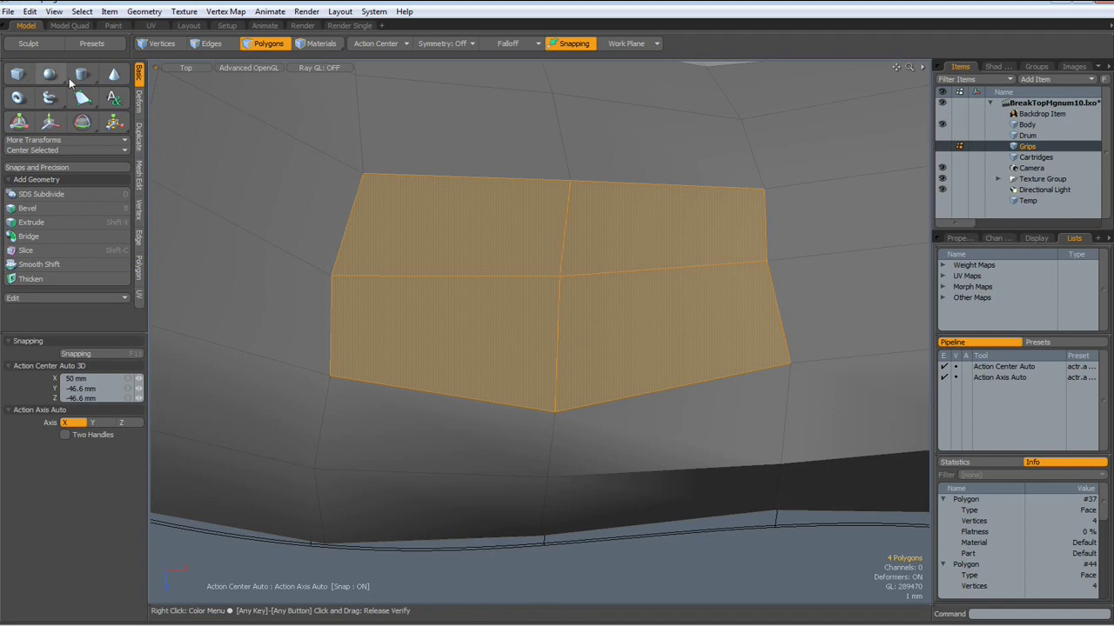
left_click(83, 76)
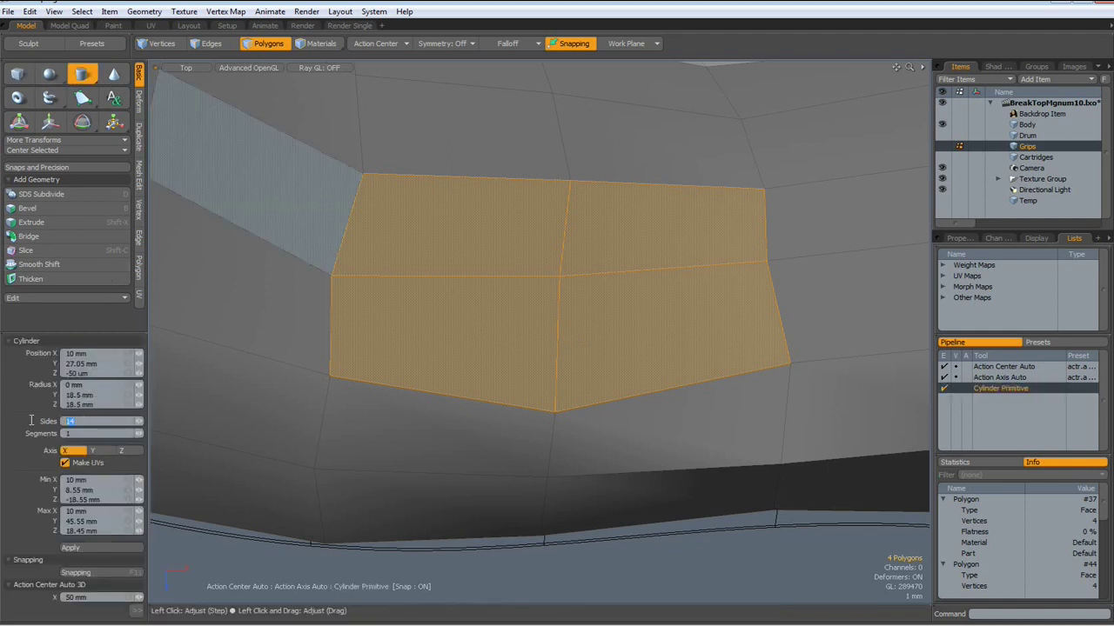
type("8")
key("Return")
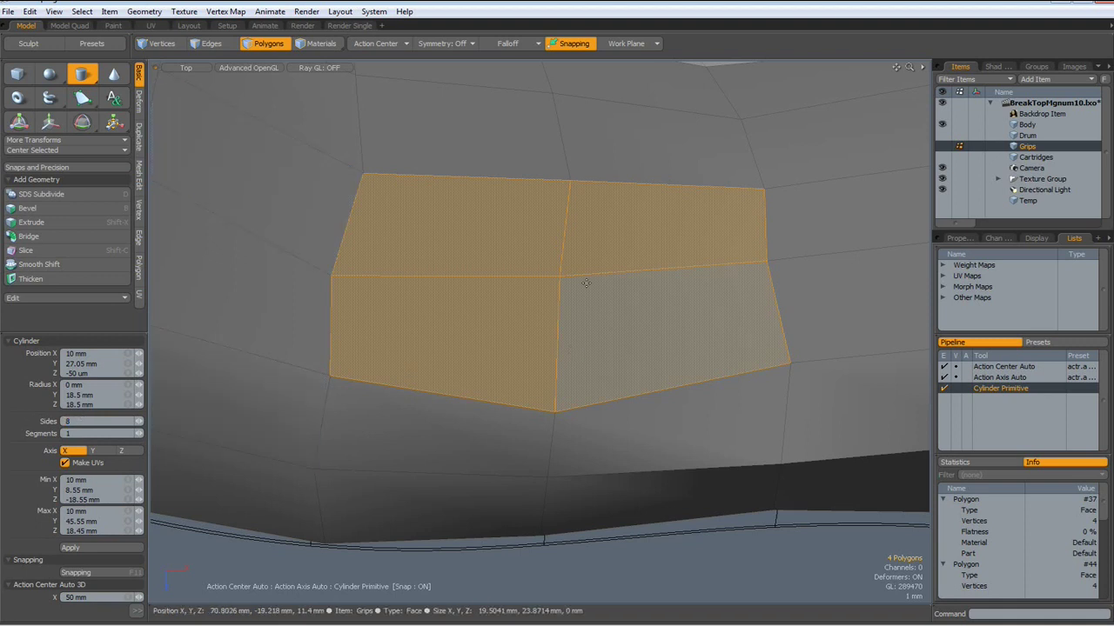
left_click_drag(559, 275, 650, 361, "ctrl")
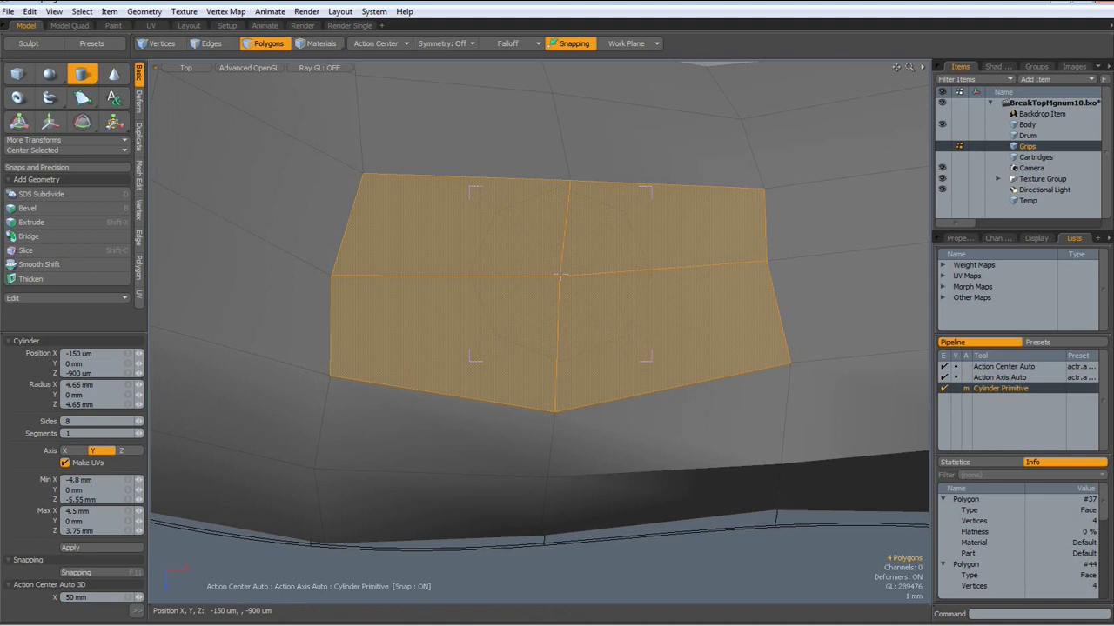
left_click_drag(560, 277, 561, 276)
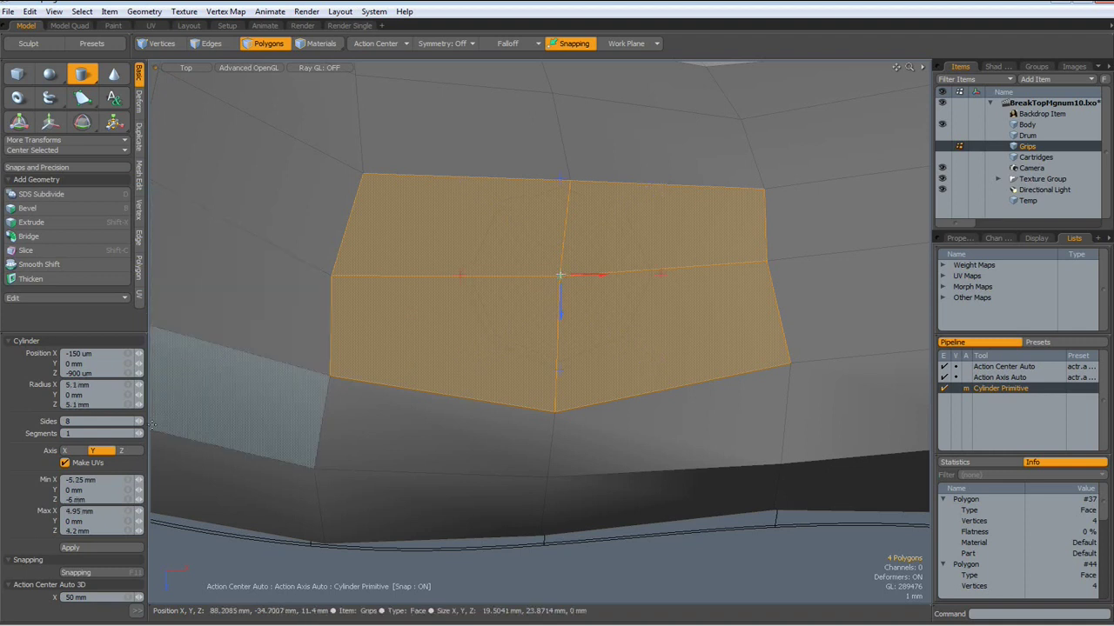
left_click(102, 403)
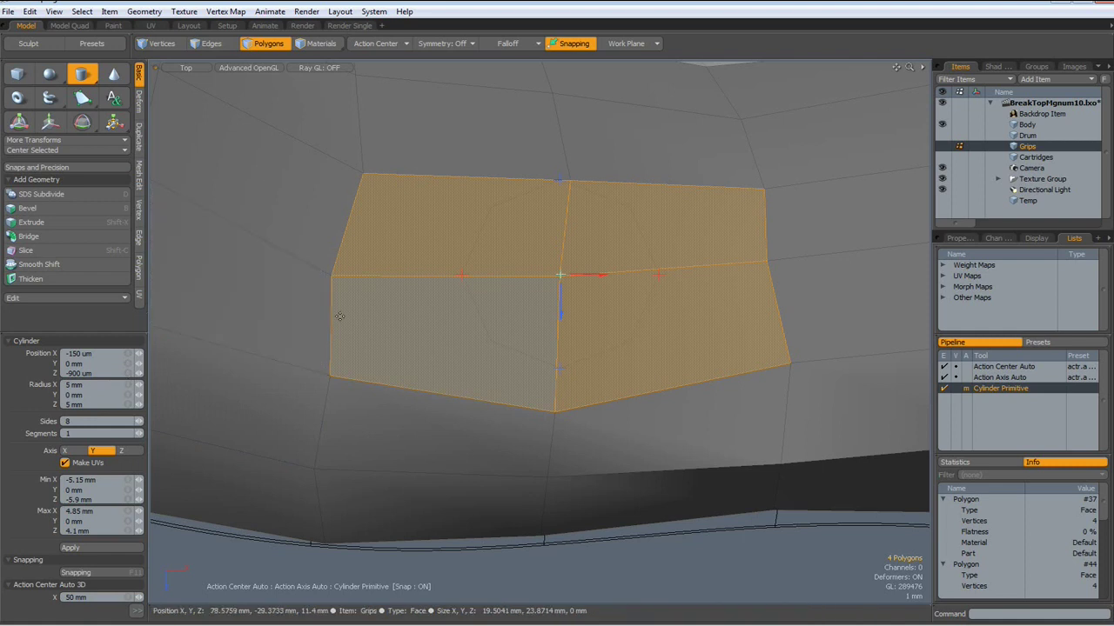
- Delete the four selected grip polygons behind the octagonal disc, leave the Cylinder tool, and select the disc polygon
key("Delete")
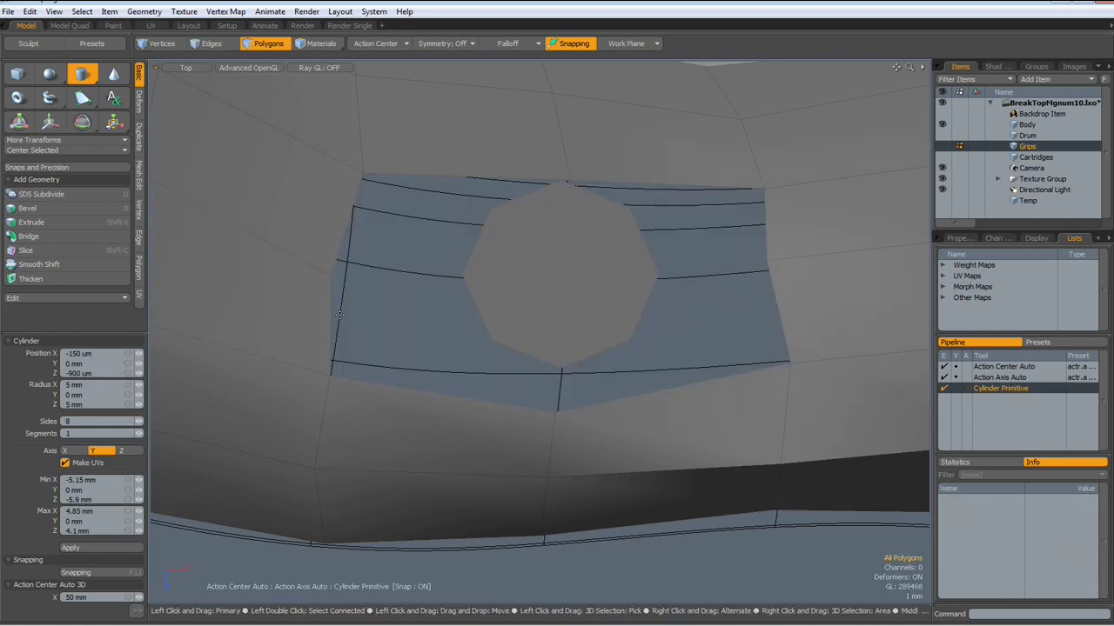
key("space")
left_click(564, 273)
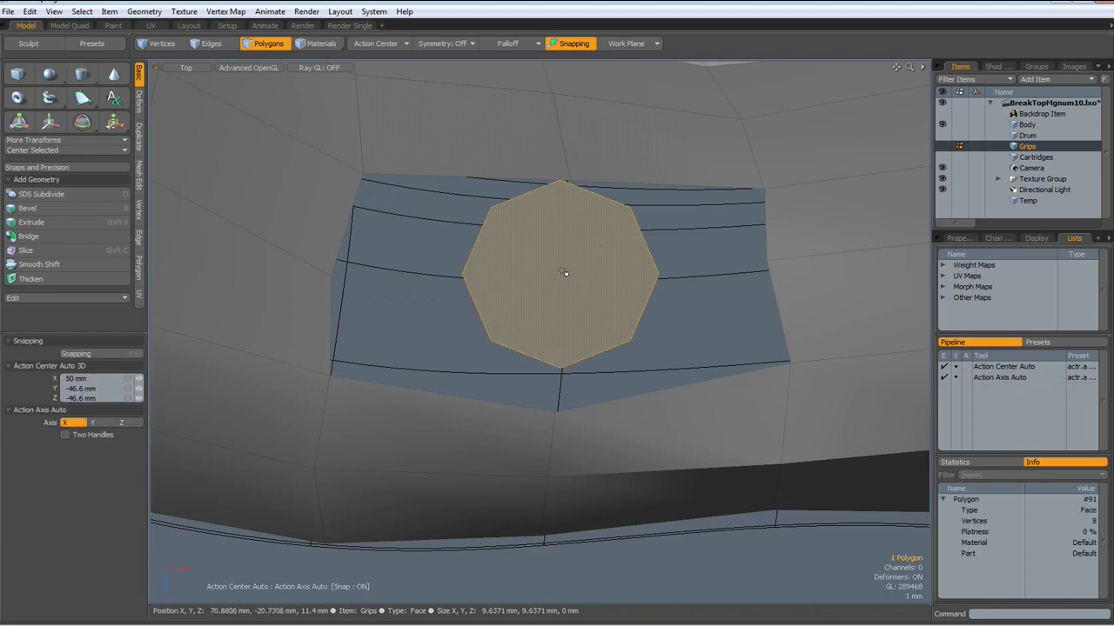
- Move the octagonal disc polygon about 0.25 mm in X and 1.3 mm in Z to centre it in the hole
key("w")
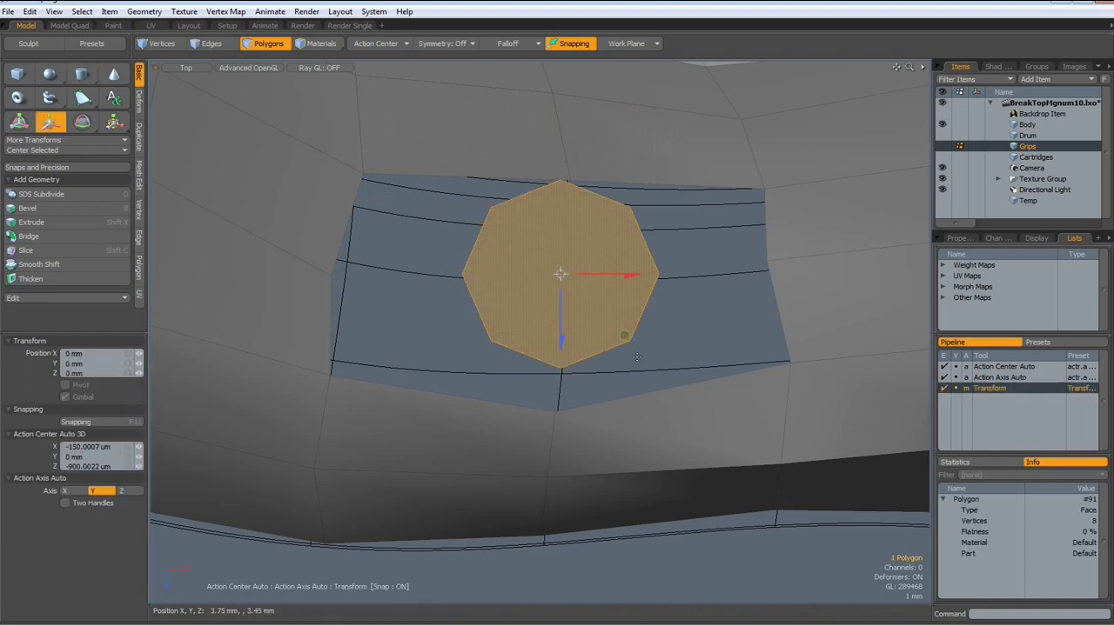
left_click_drag(624, 335, 629, 359)
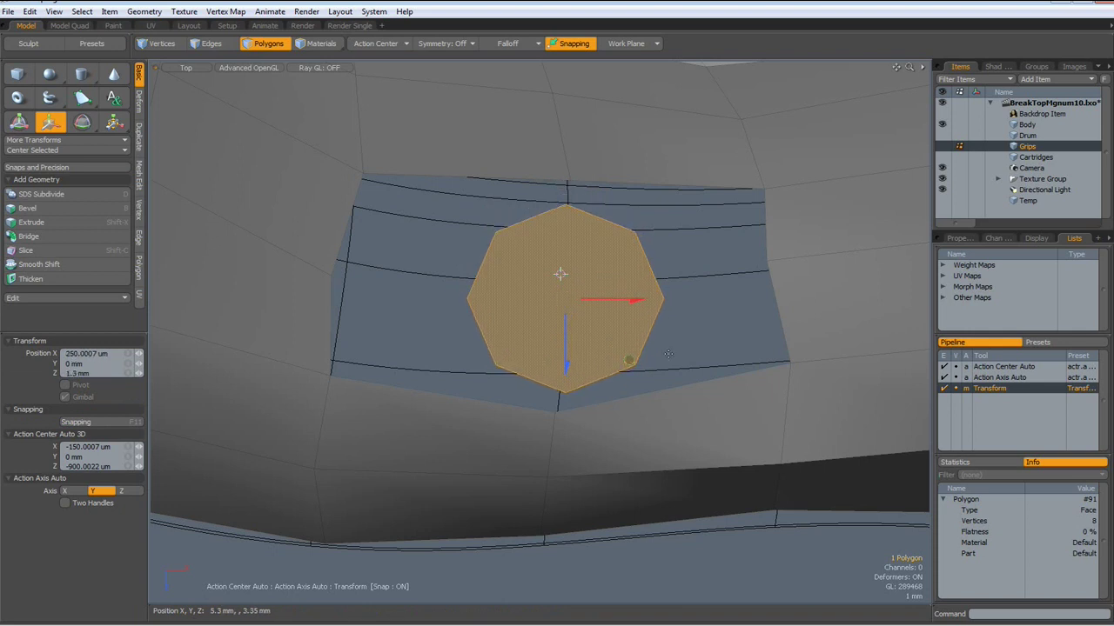
key("space")
- Bevel the octagonal disc polygon with an inset of about 320 um and no shift, and clear the selection
key("b")
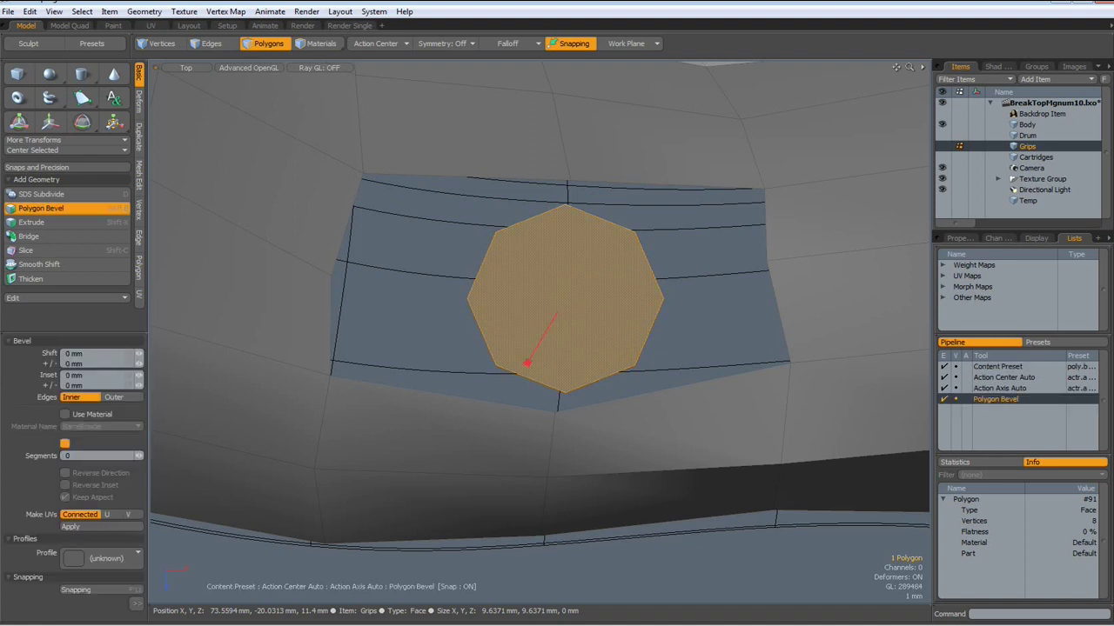
left_click_drag(527, 366, 527, 361)
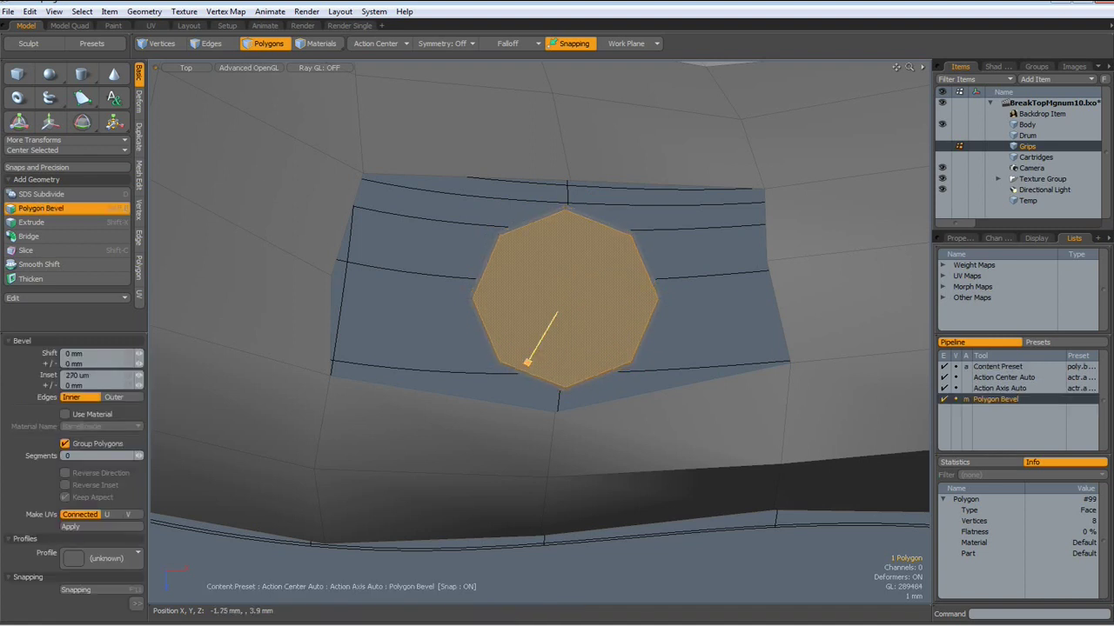
key("space")
key("Escape")
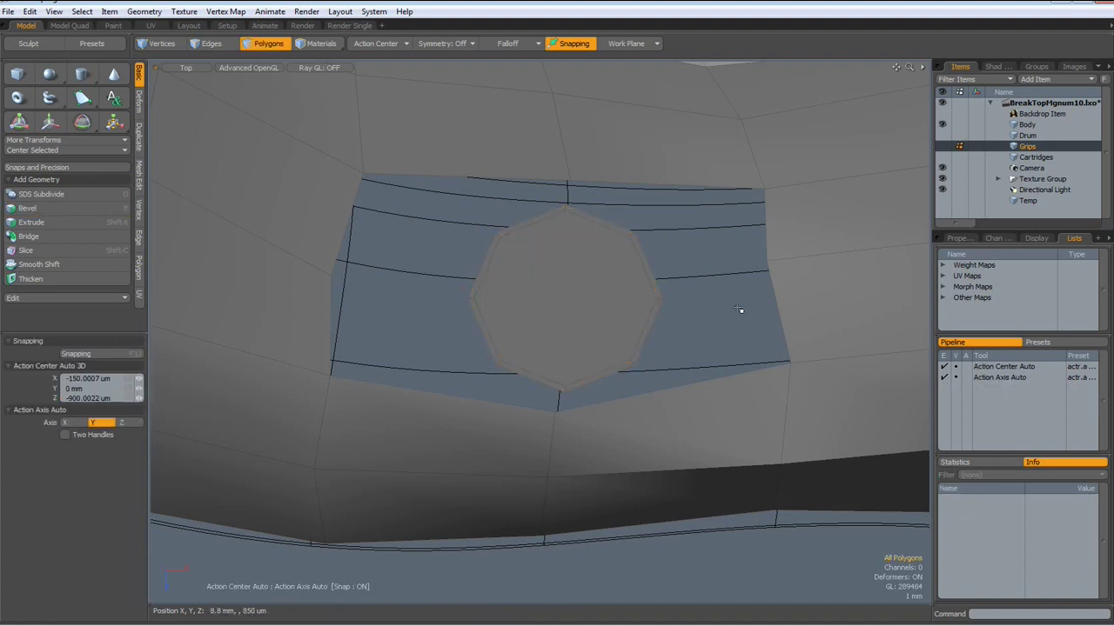
- Bridge the grip hole's boundary edge loop to the octagon's outer edge loop with one segment, and clear the selection
key("2")
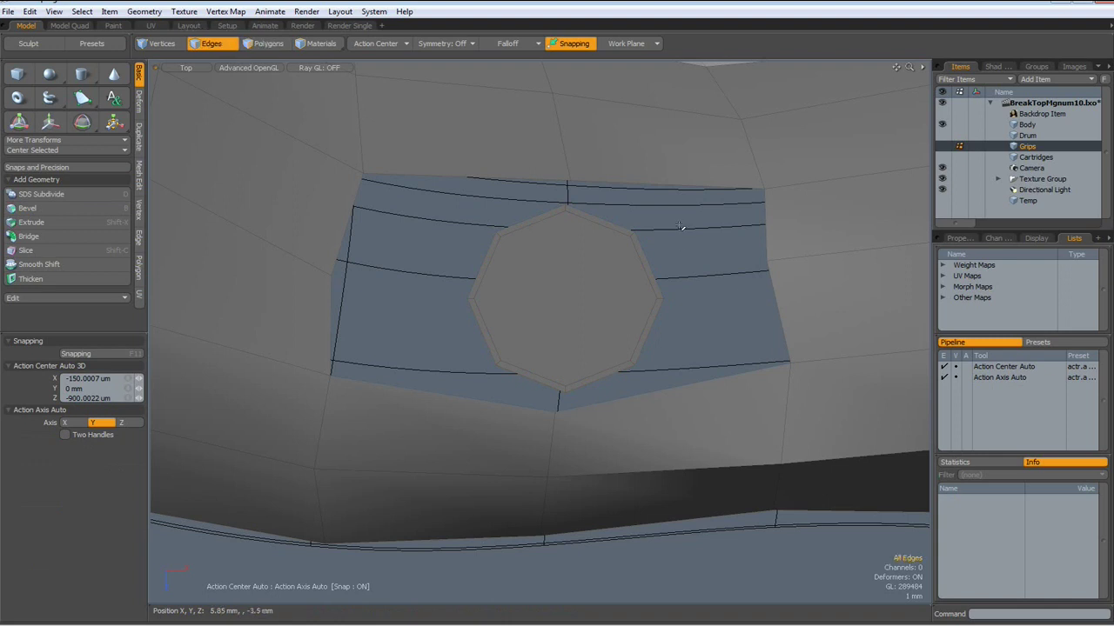
double_click(671, 199)
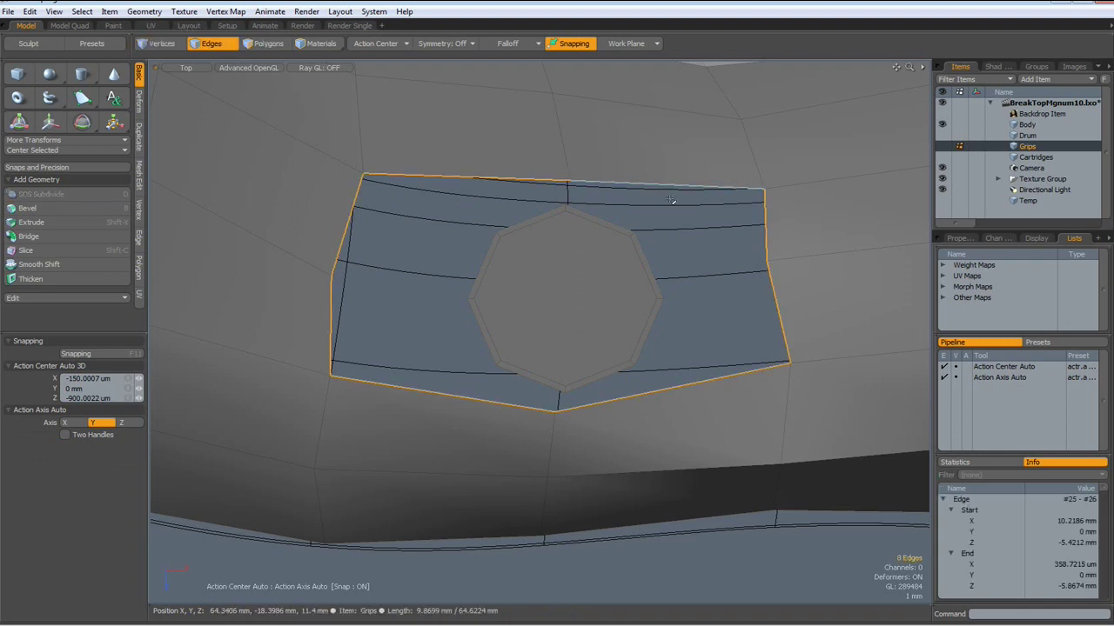
double_click(649, 258, "shift")
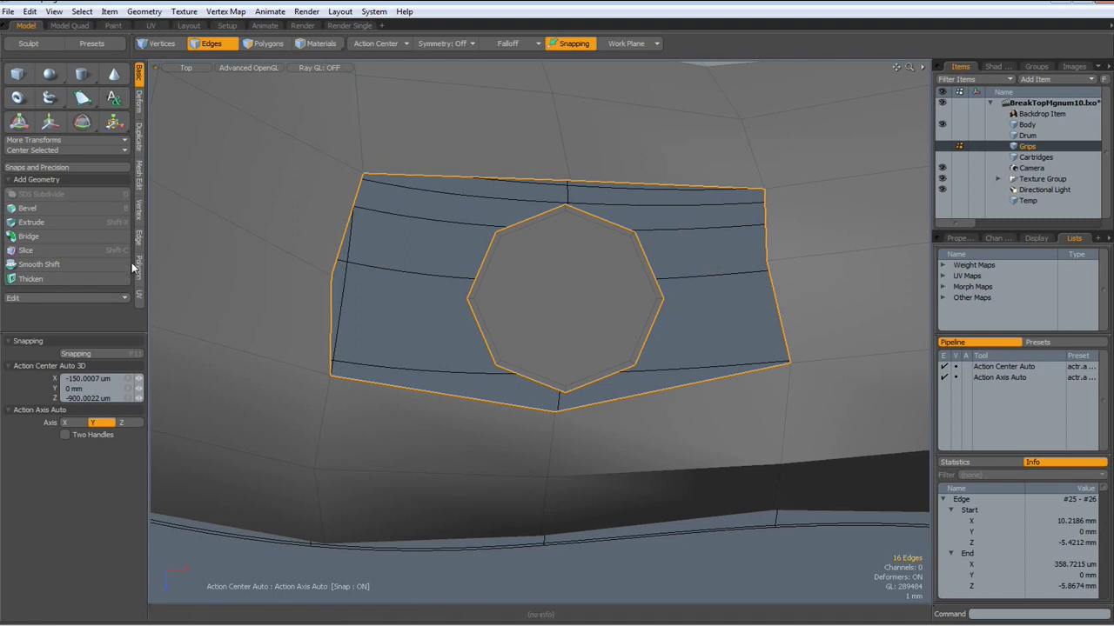
left_click(46, 237)
left_click(238, 180)
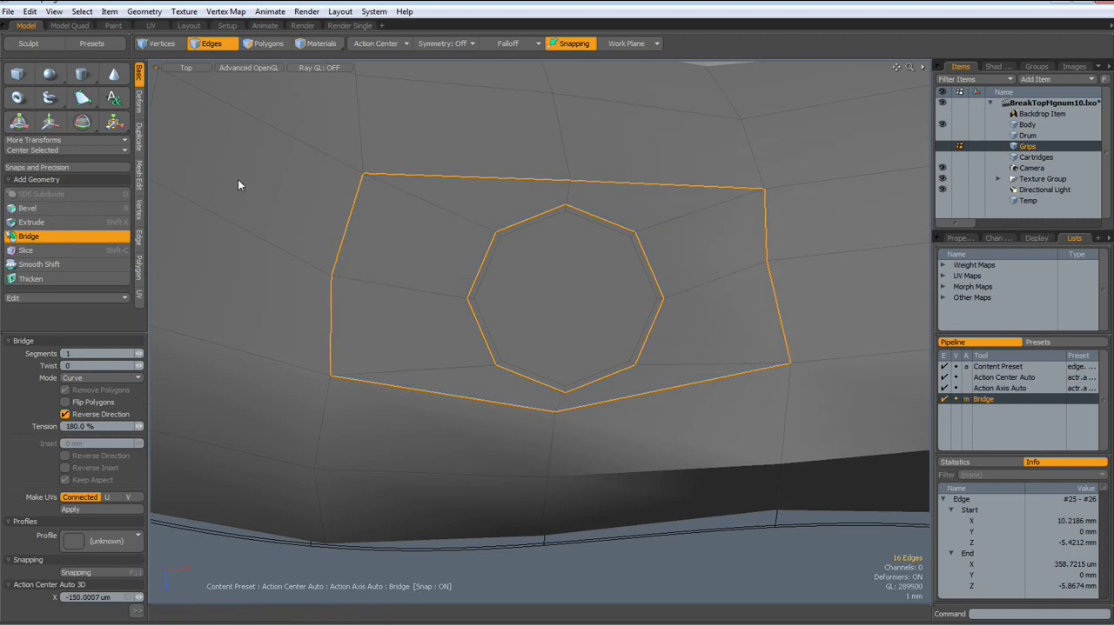
key("space")
left_click(237, 180)
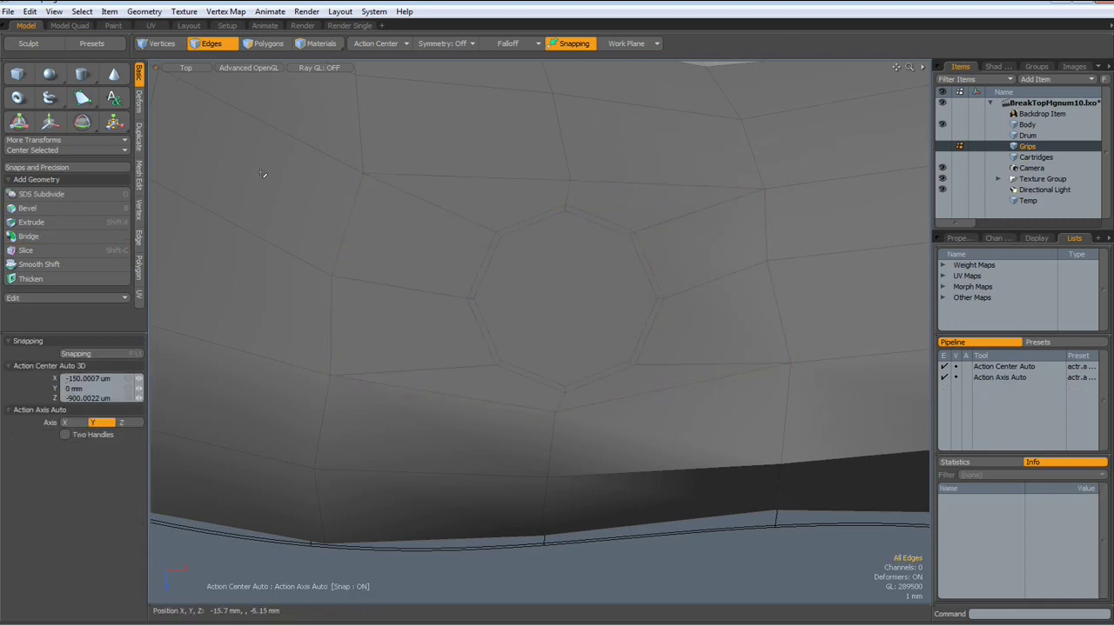
- Reset the work plane and switch to a perspective view facing the outer face of the grip
left_click(628, 49)
left_click(630, 54)
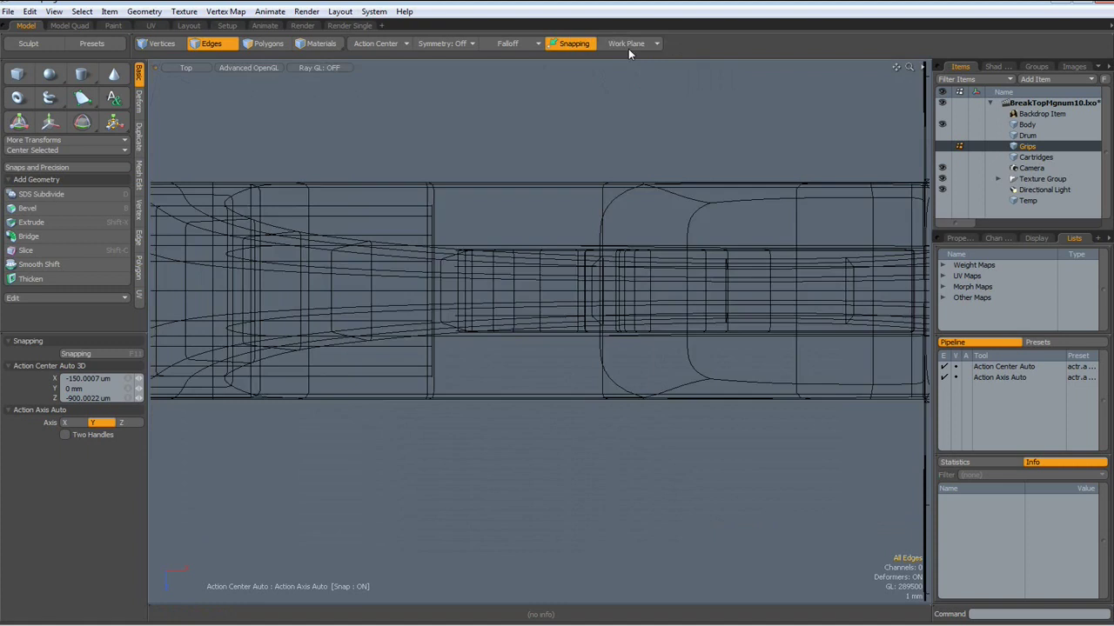
key("ctrl+space")
left_click(590, 121)
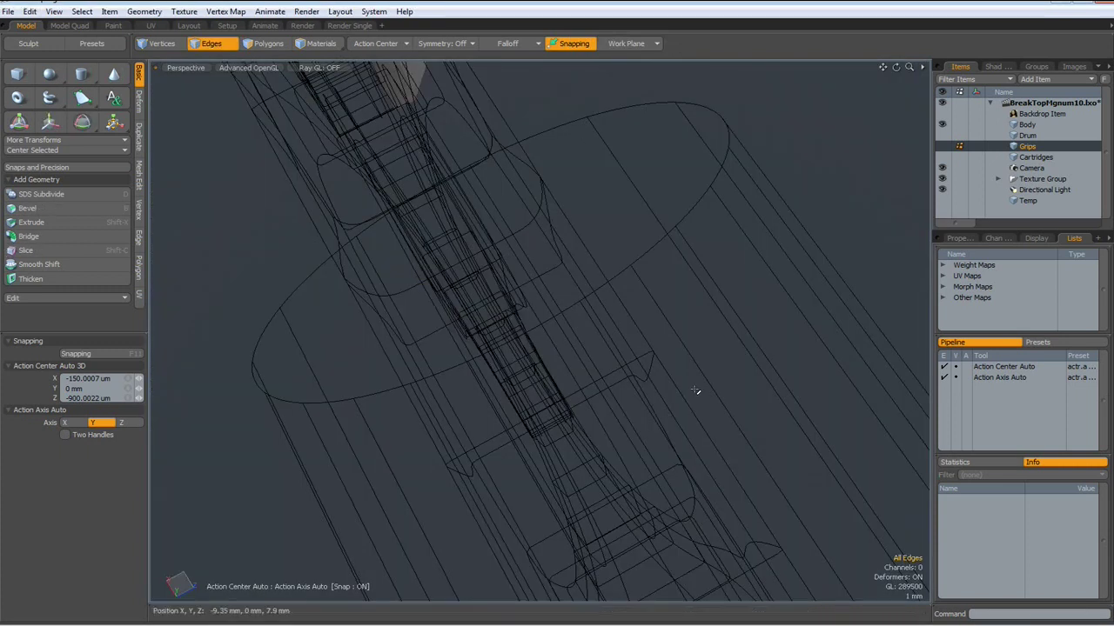
key("ctrl+1")
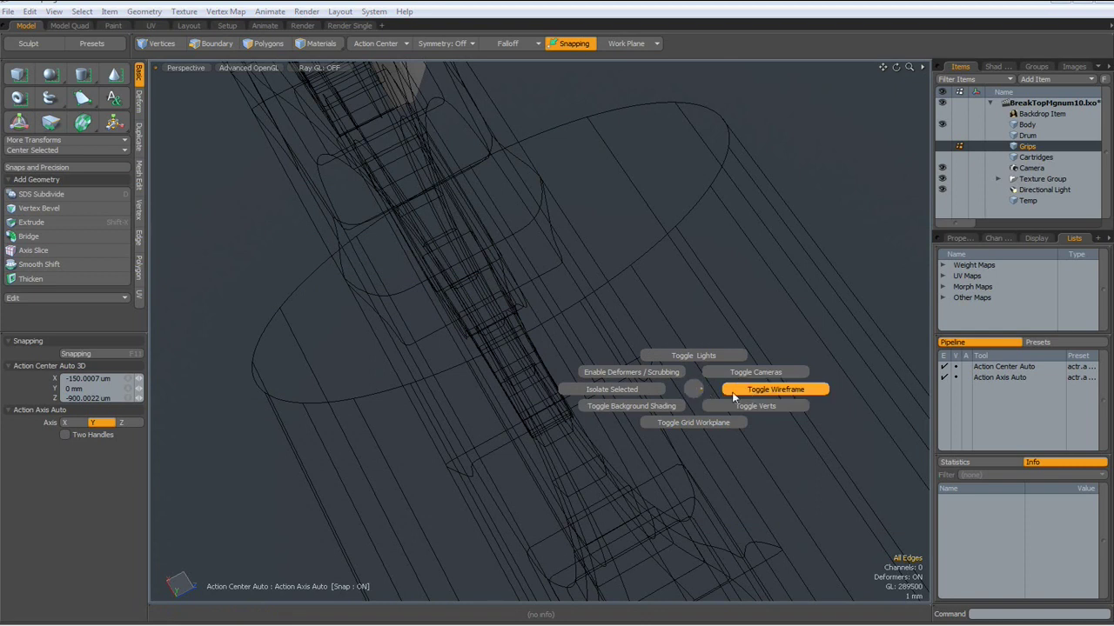
left_click(631, 215)
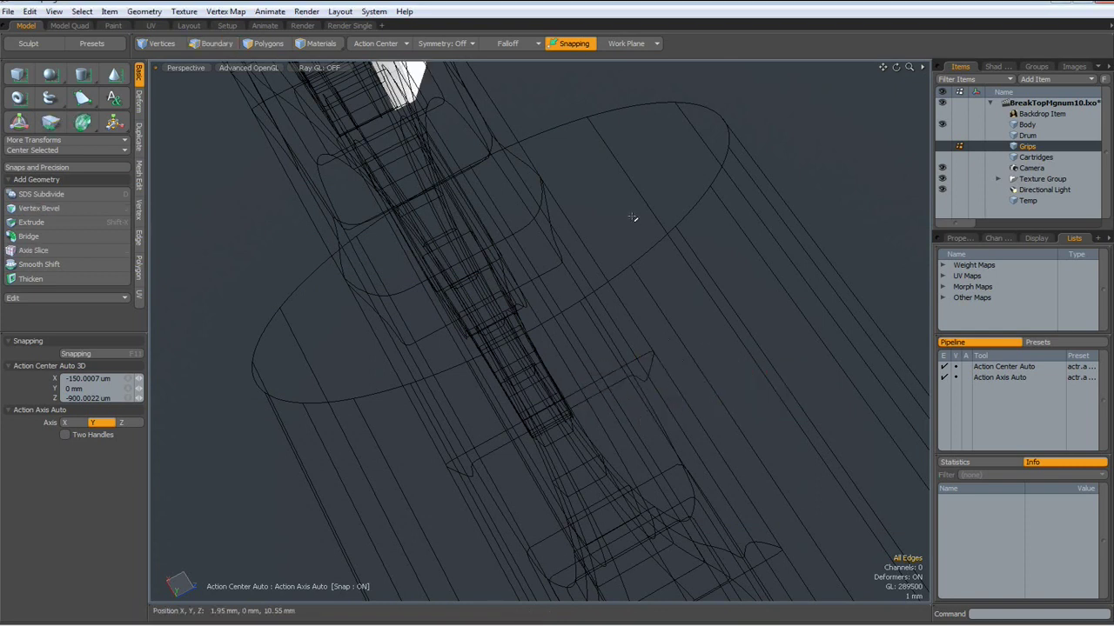
key("ctrl+2")
left_click(663, 207)
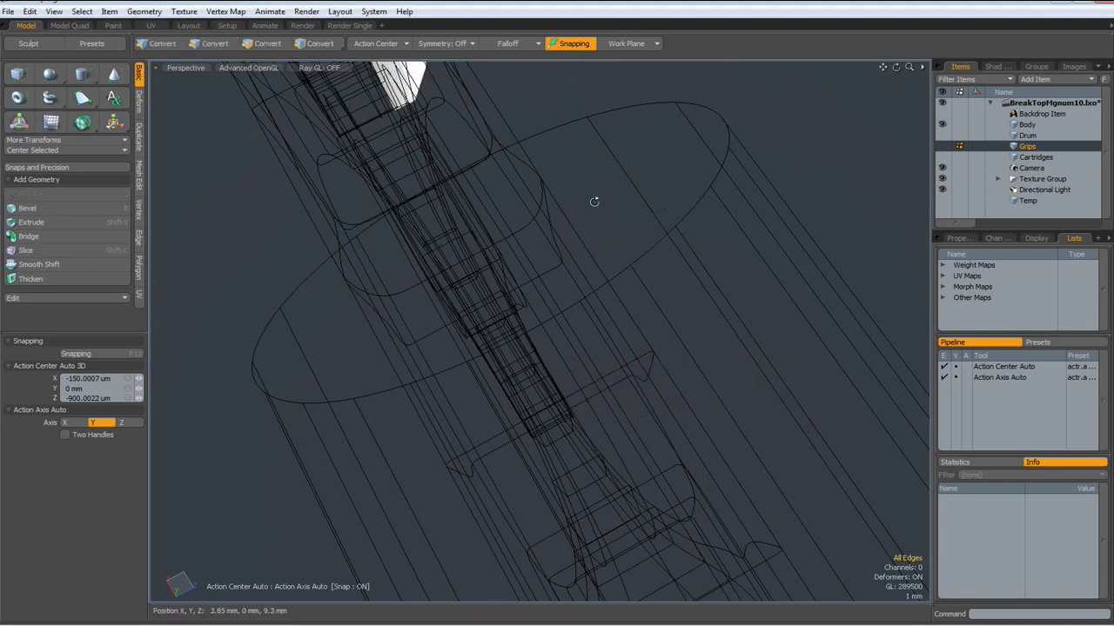
left_click_drag(594, 202, 447, 142, "alt")
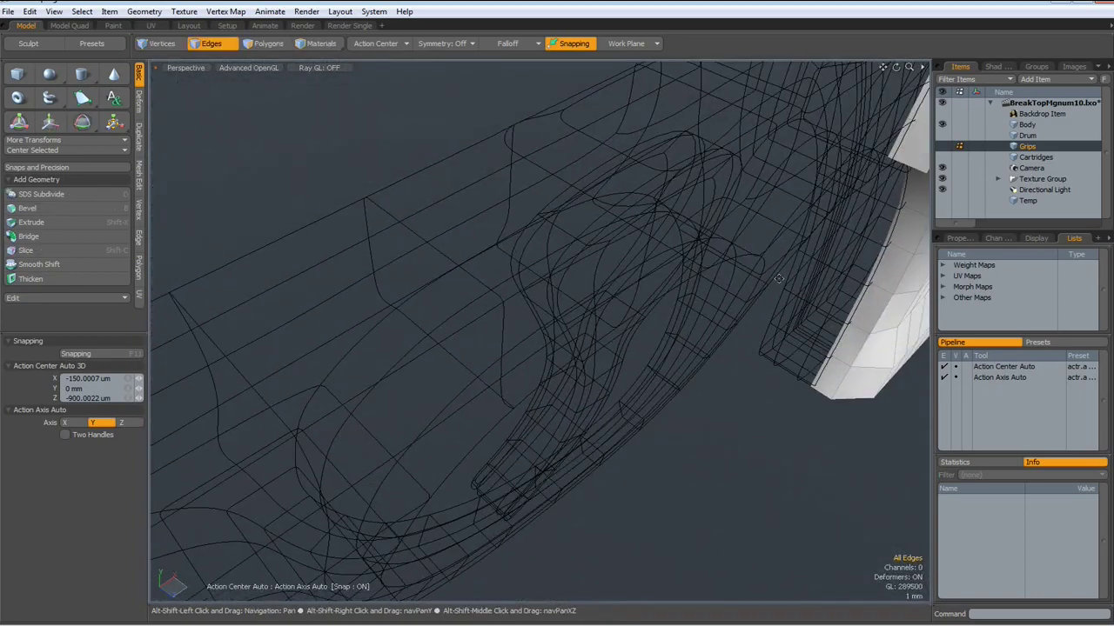
left_click_drag(779, 279, 274, 326, "alt")
left_click_drag(500, 413, 298, 273, "alt+shift")
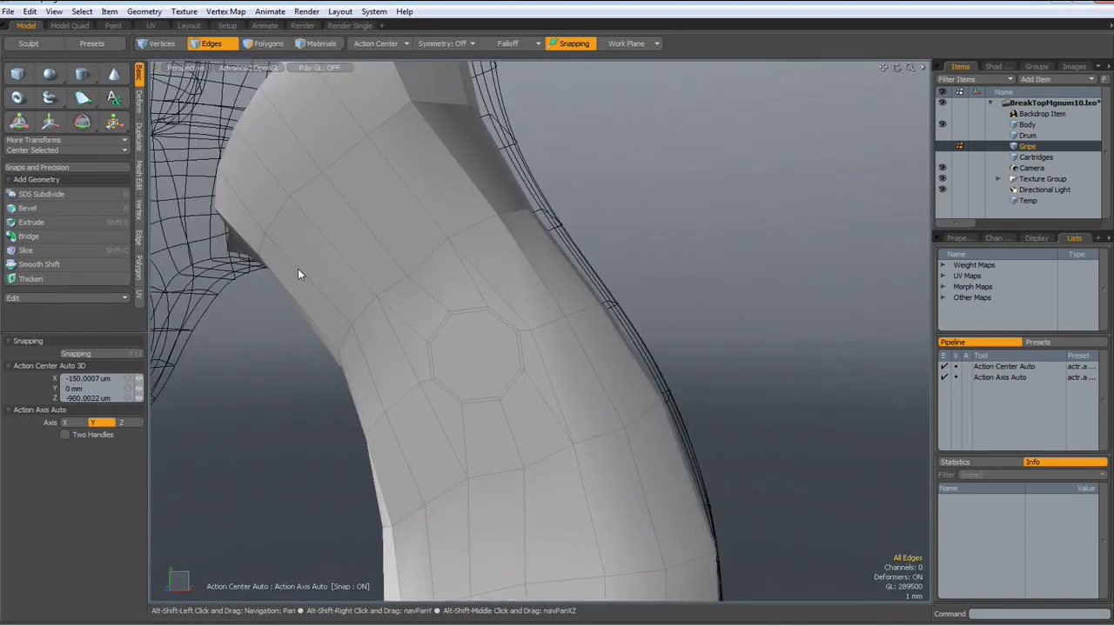
- Select the octagonal disc polygon, inset it slightly, and bevel it inward to sink it into the grip
key("3")
left_click(482, 357)
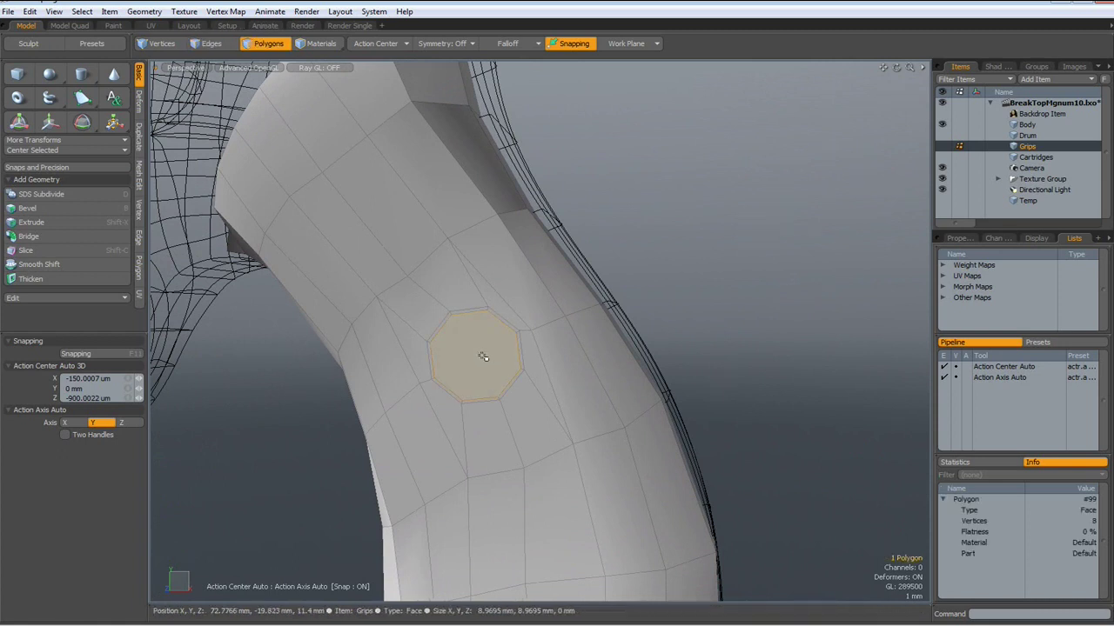
mouse_move(482, 357)
left_mouse_down("alt")
mouse_move(333, 397)
mouse_move(424, 355)
mouse_move(475, 370)
left_mouse_up("alt")
left_click_drag(356, 400, 516, 399, "alt+shift")
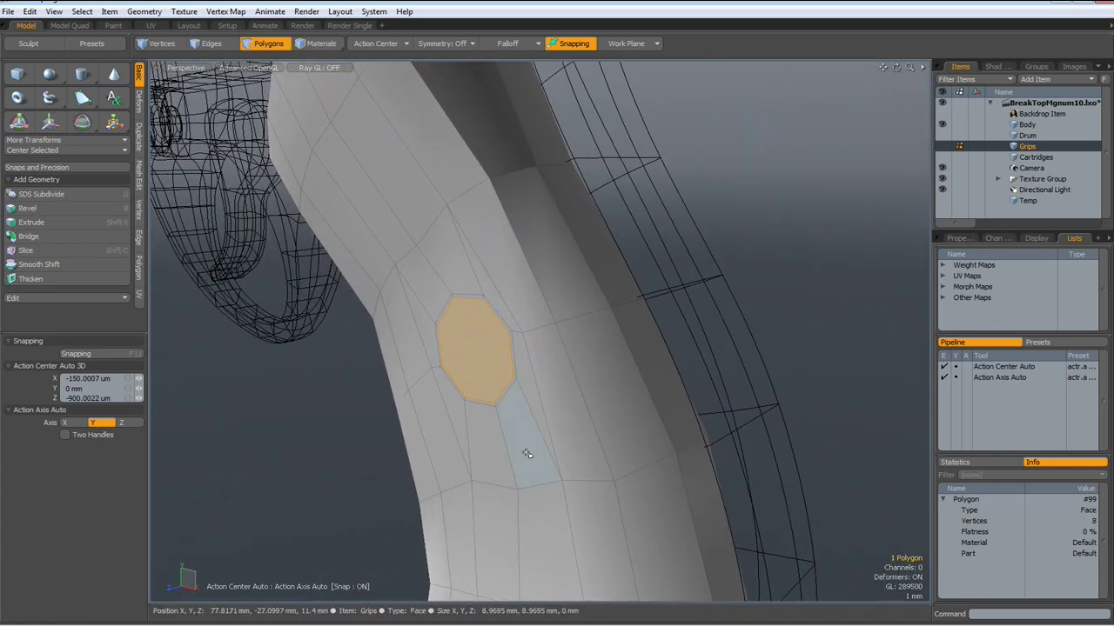
key("b")
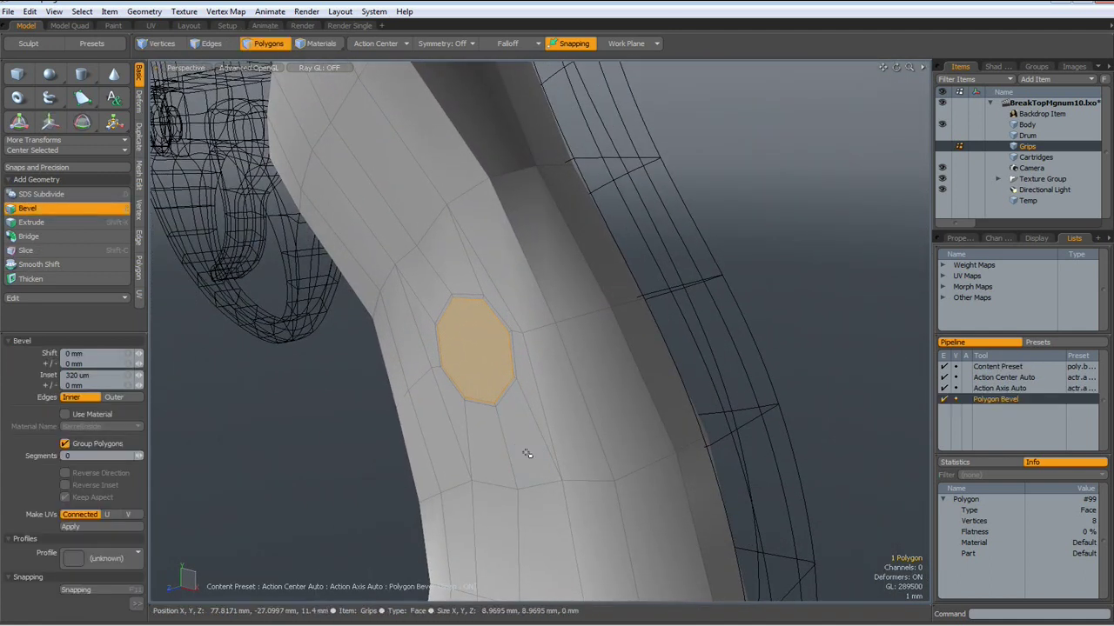
left_click(470, 358)
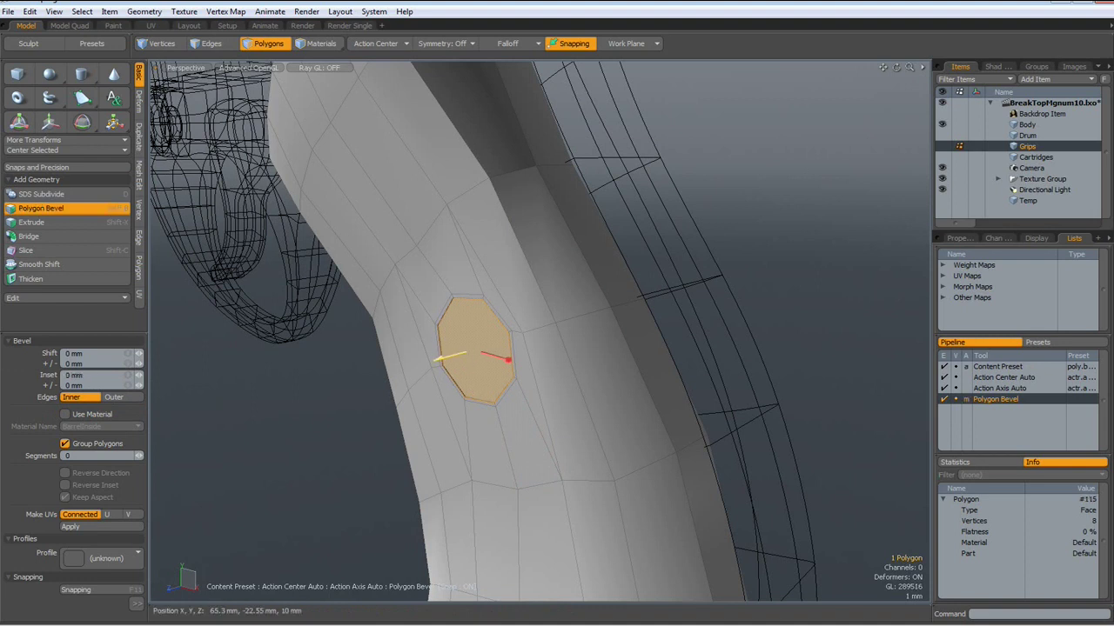
left_click_drag(509, 359, 537, 351)
key("shift")
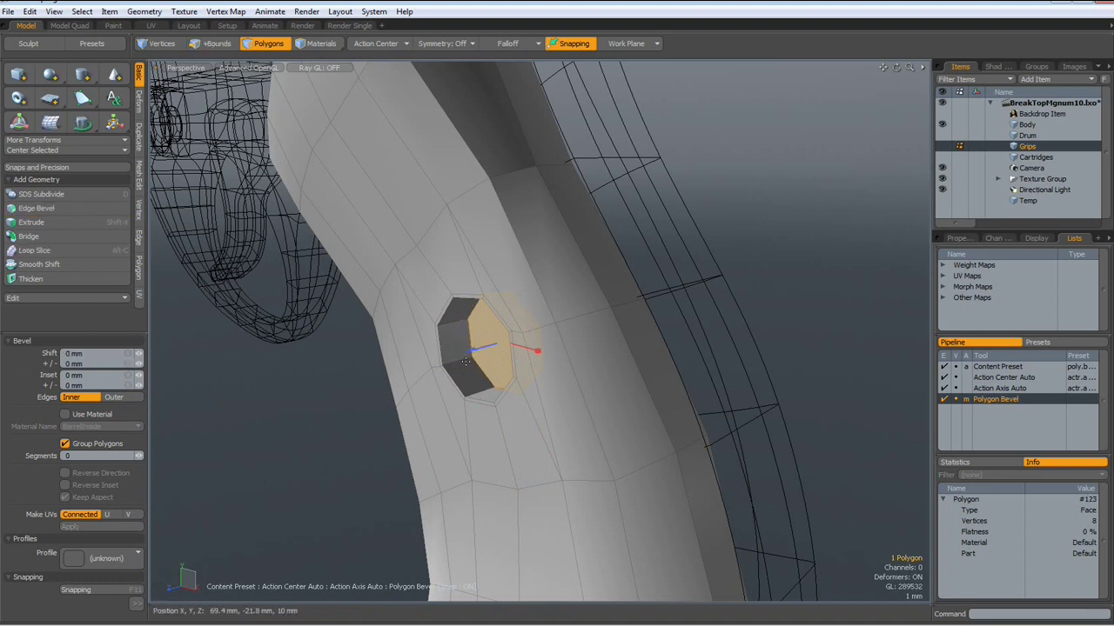
- Bevel the sunken octagon back out to the grip surface, then inset it by 260 um and again by 2 mm
left_click_drag(465, 361, 436, 359)
key("ctrl")
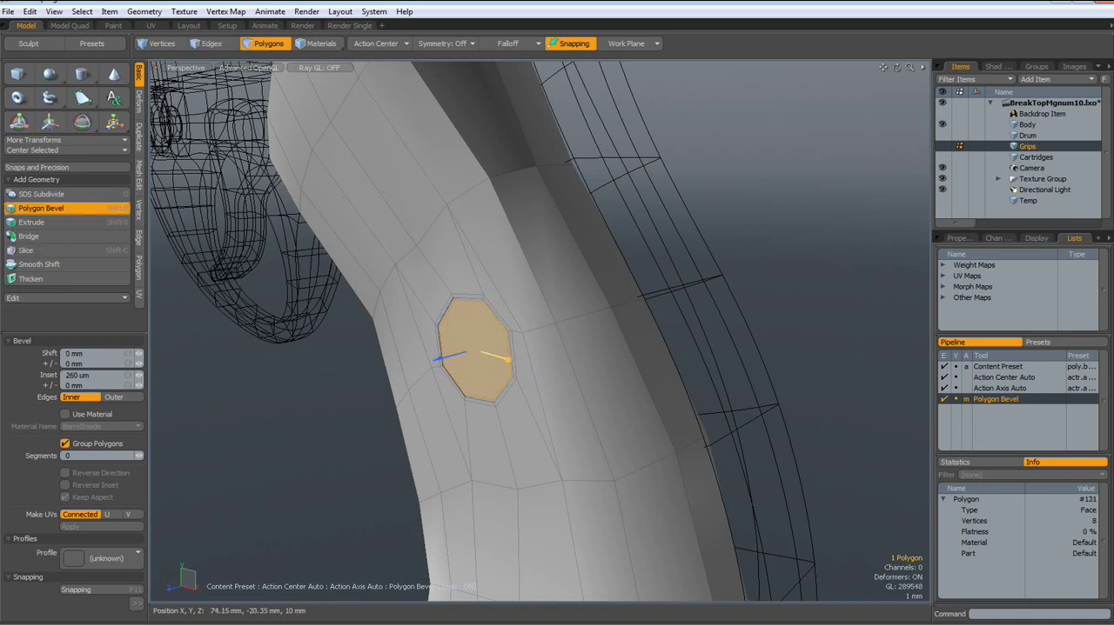
left_click(469, 403, "shift")
left_click_drag(508, 360, 506, 359)
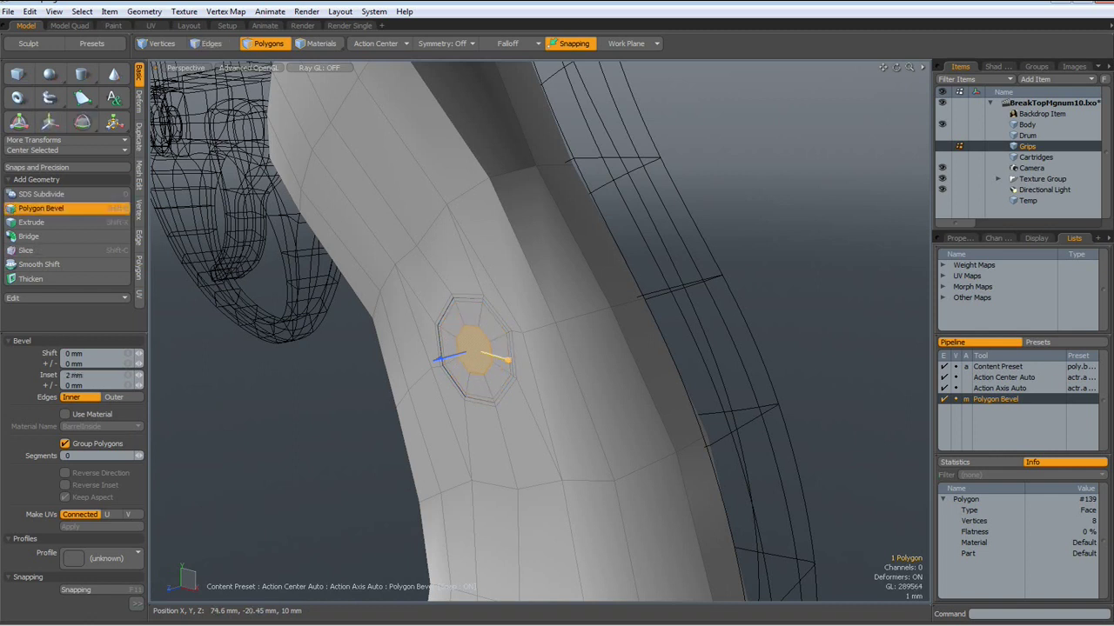
key("ctrl")
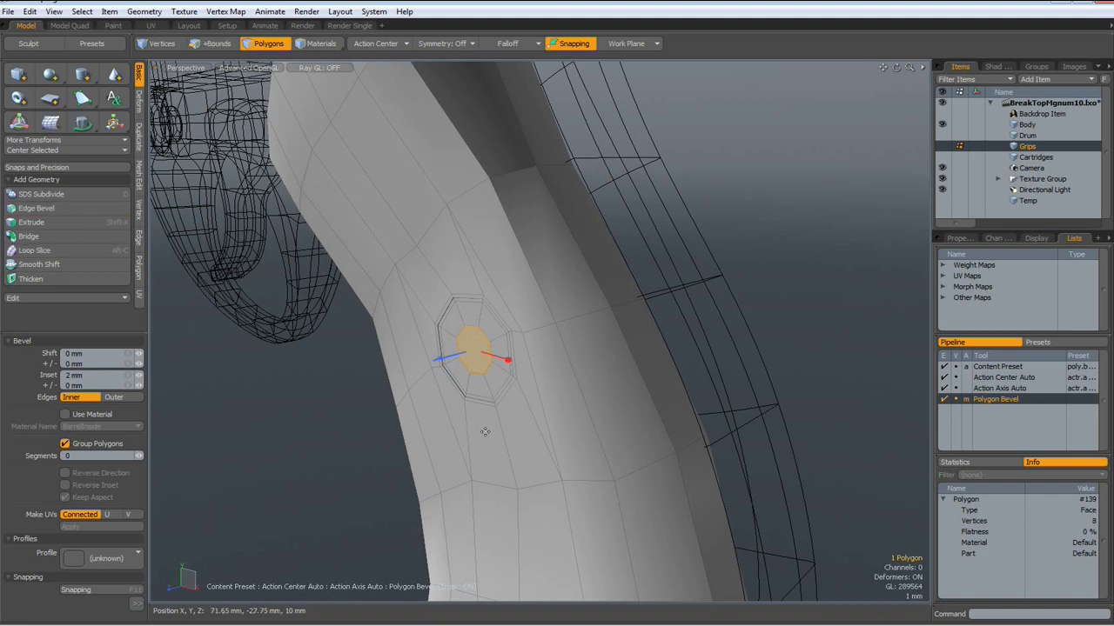
- Sink the small inner octagon with two successive bevels, shifted -250 um and about -1.1 mm
left_click(480, 427, "shift")
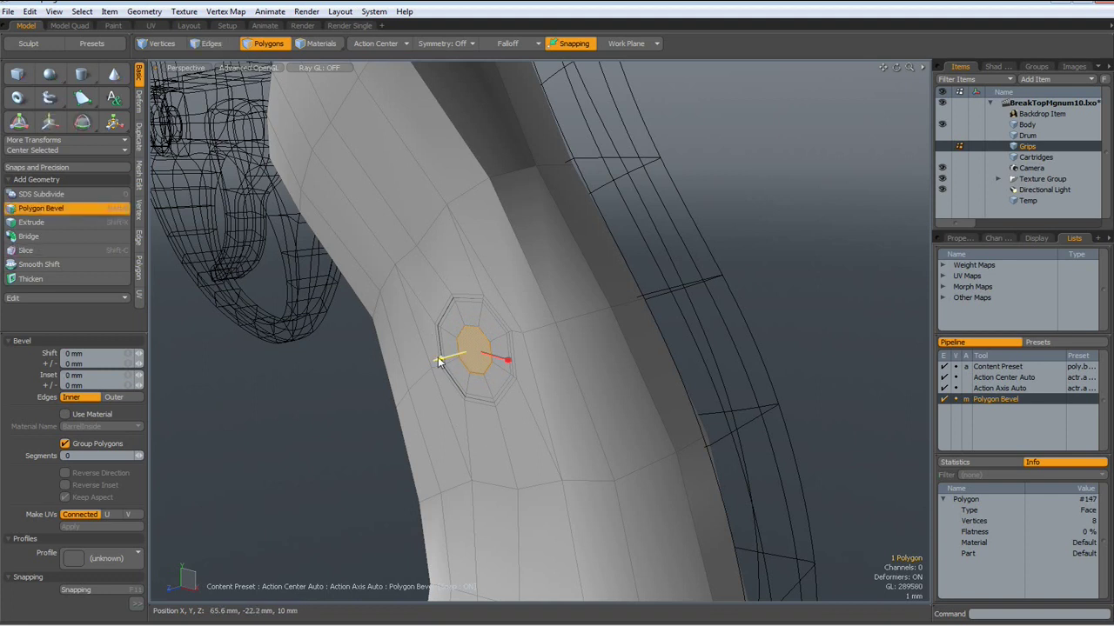
left_click_drag(439, 359, 442, 357)
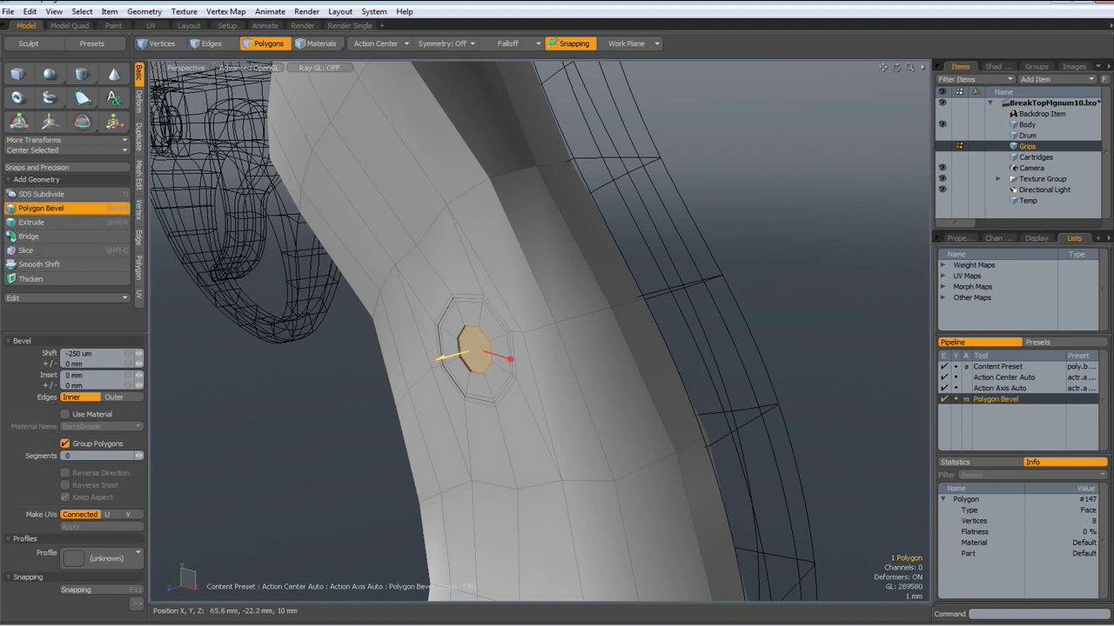
left_click(467, 433, "shift")
left_click_drag(509, 359, 519, 356)
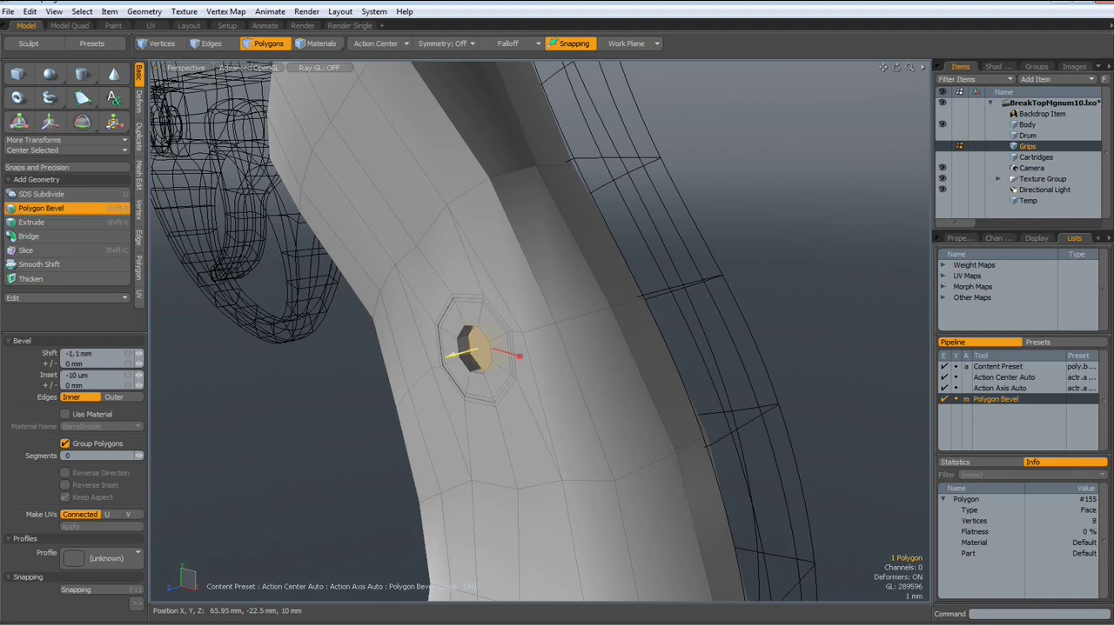
- Add further bevels to the sunken inner octagon, bringing it back out to the level of the surrounding disc
left_click(523, 420, "shift")
left_click(506, 424, "shift")
left_click(457, 362, "shift")
mouse_move(450, 362)
left_mouse_down()
mouse_move(440, 358)
mouse_move(513, 361)
left_mouse_up()
- Dome the inner octagon with a bevel of 110 um shift and 320 um inset, and inset its centre polygon further
key("space")
key("b")
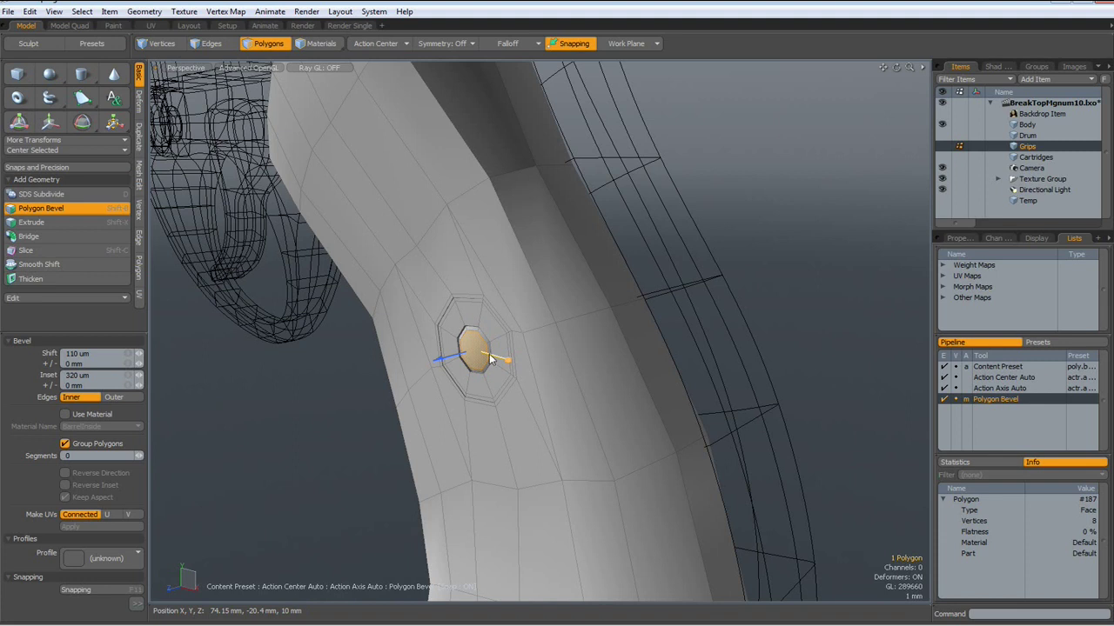
key("space")
key("b")
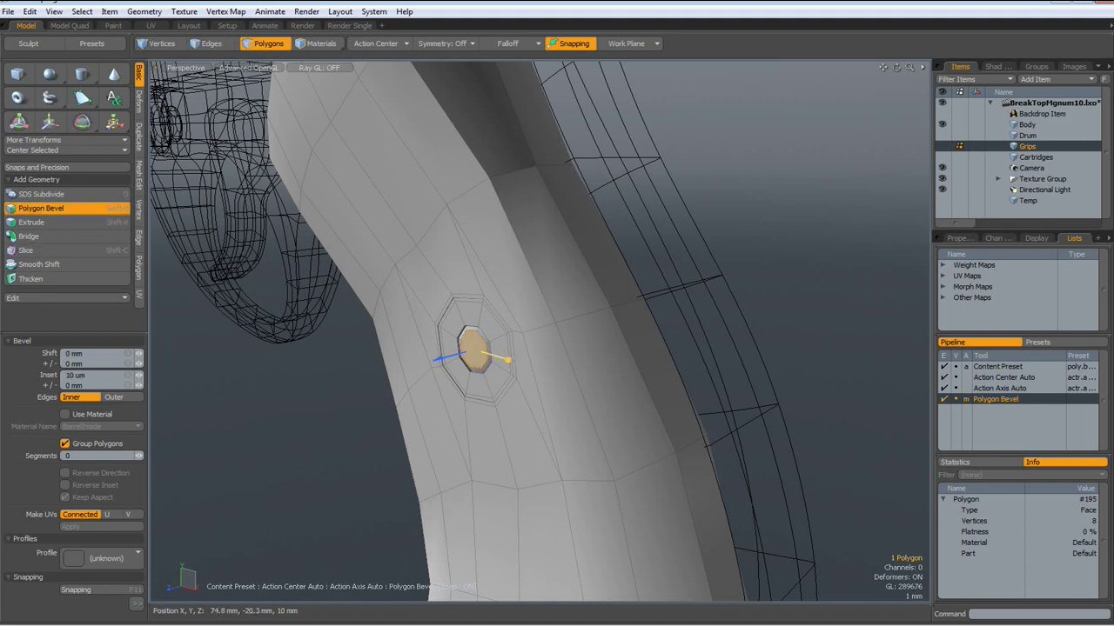
key("space")
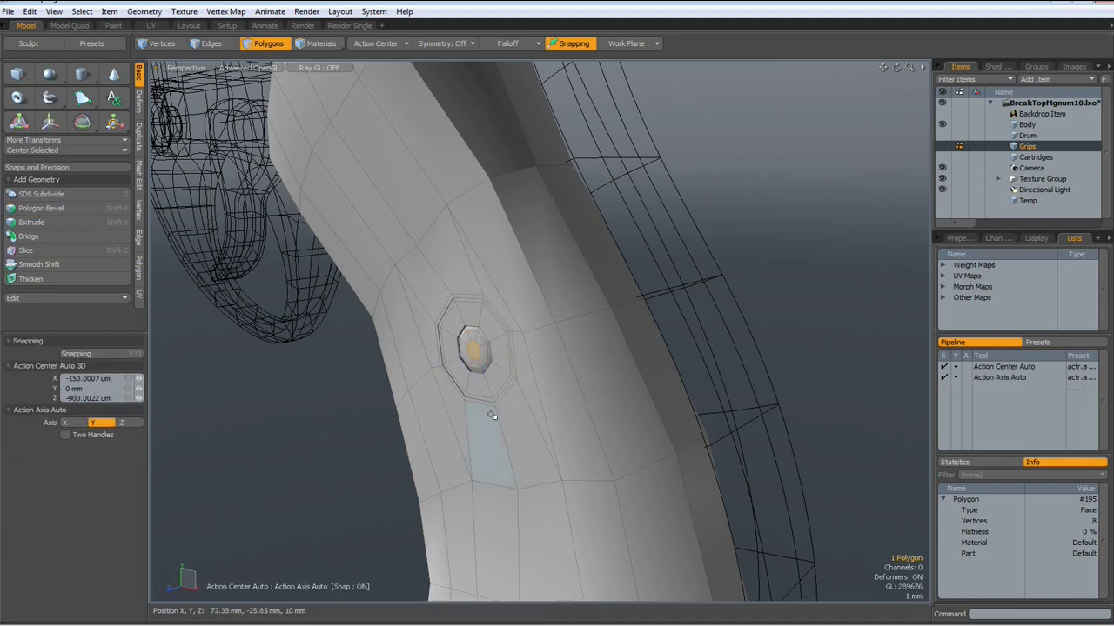
- Clear the selection and display the grip as smoothed subdivision surfaces to check the round detail
left_click(244, 452)
key("shift+Tab")
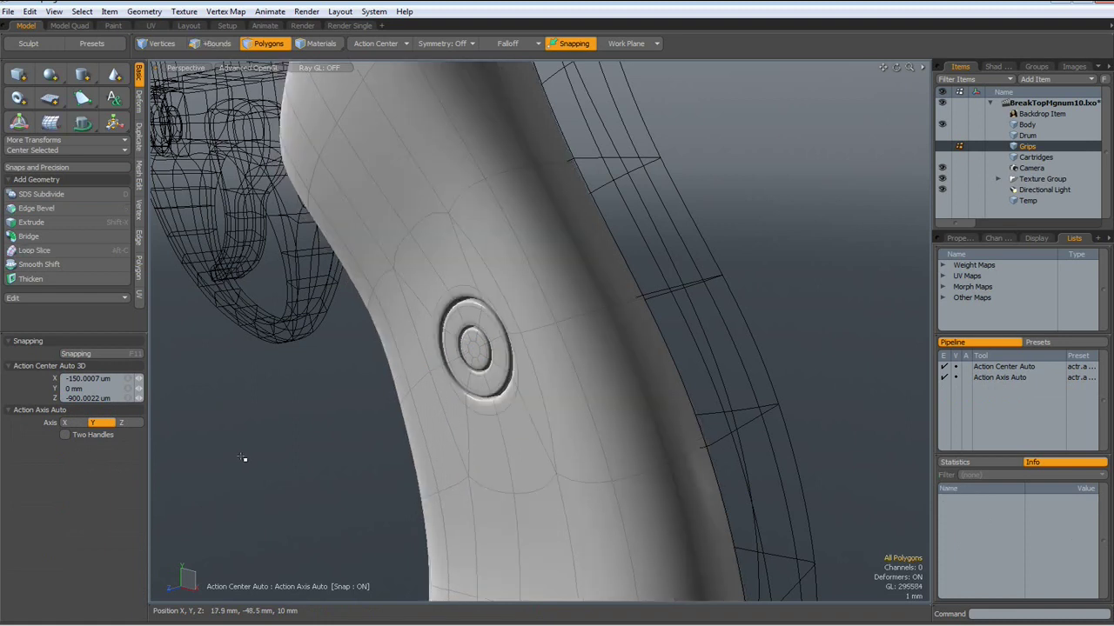
left_click_drag(366, 498, 418, 444, "alt")
left_click_drag(487, 445, 644, 251, "alt+shift")
- Mirror the whole grip panel on the Z axis, centred at Z 0 mm, to create the matching panel on the handle's other side
key("3")
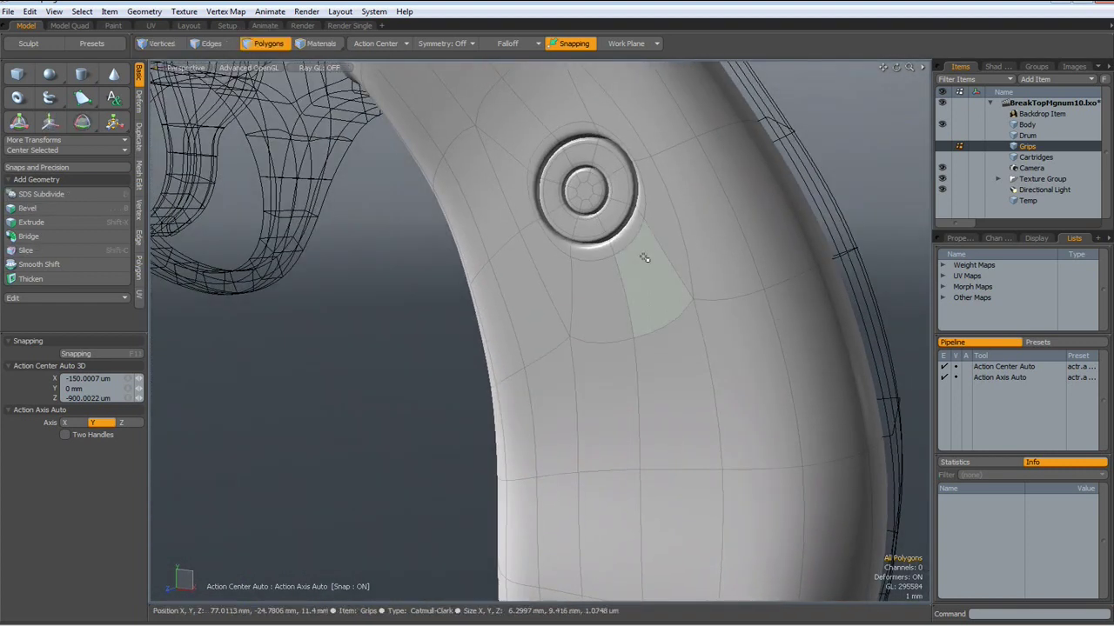
scroll(643, 254, "down", 5)
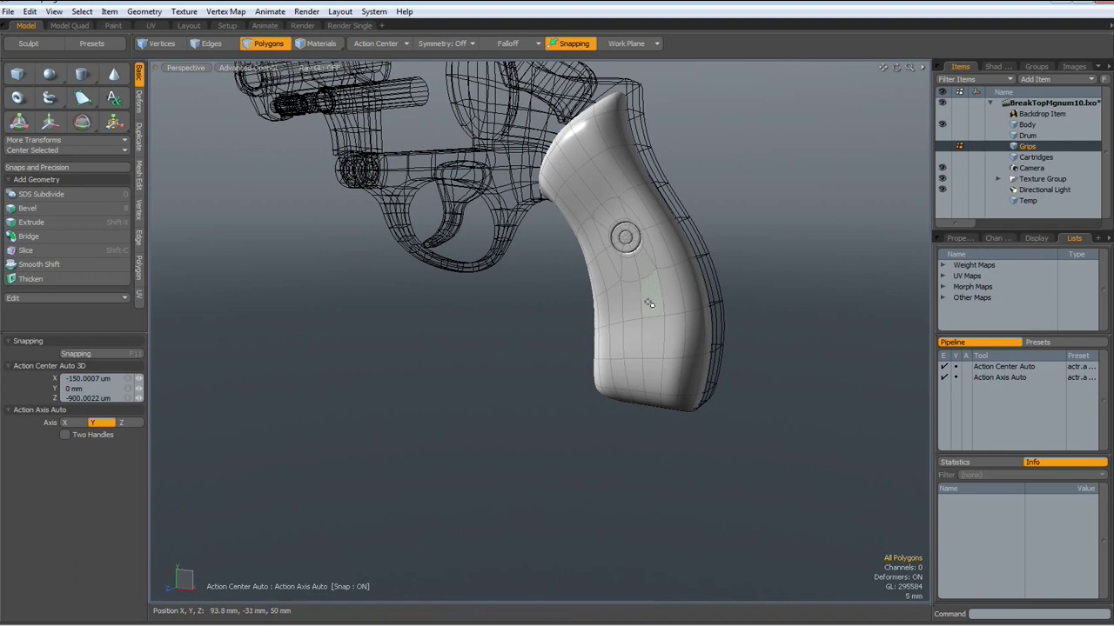
double_click(648, 303)
left_click_drag(648, 303, 757, 283, "alt")
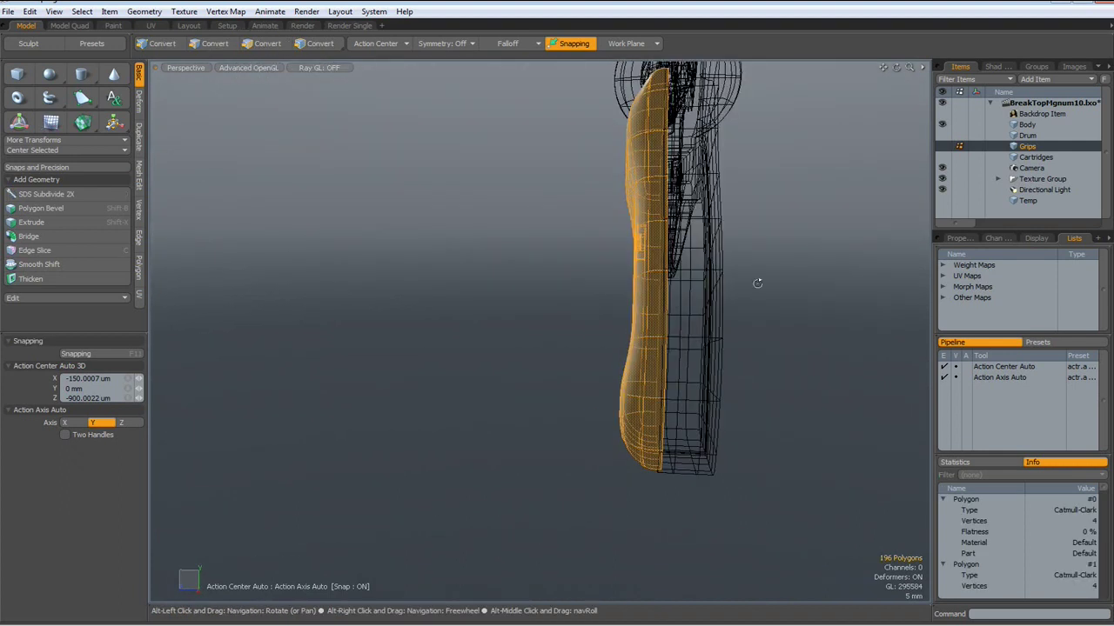
left_click(139, 139)
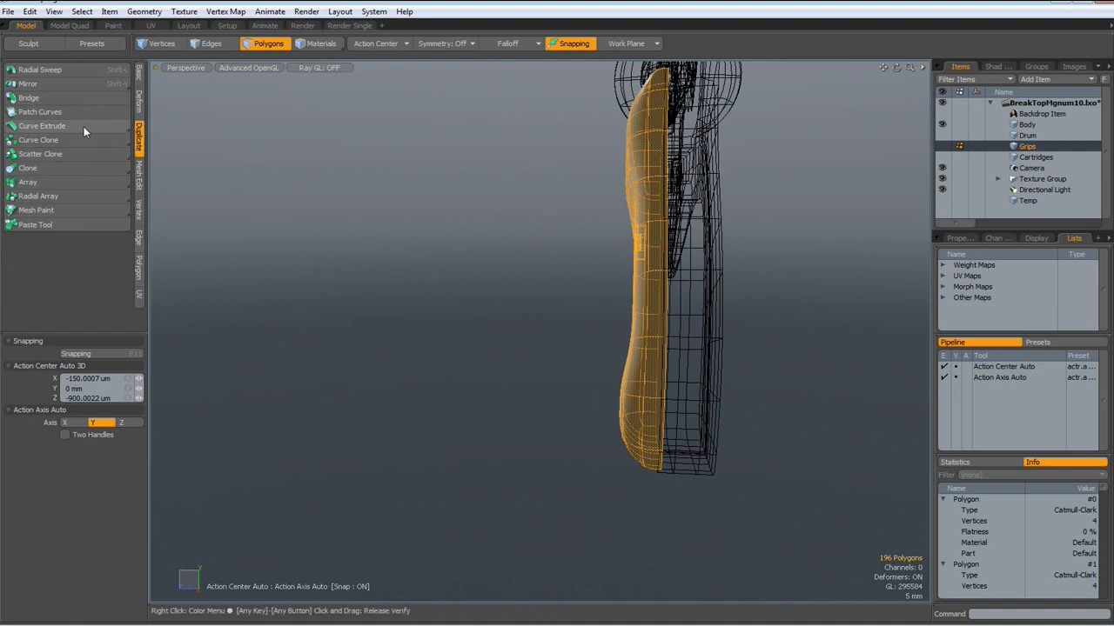
left_click(38, 84)
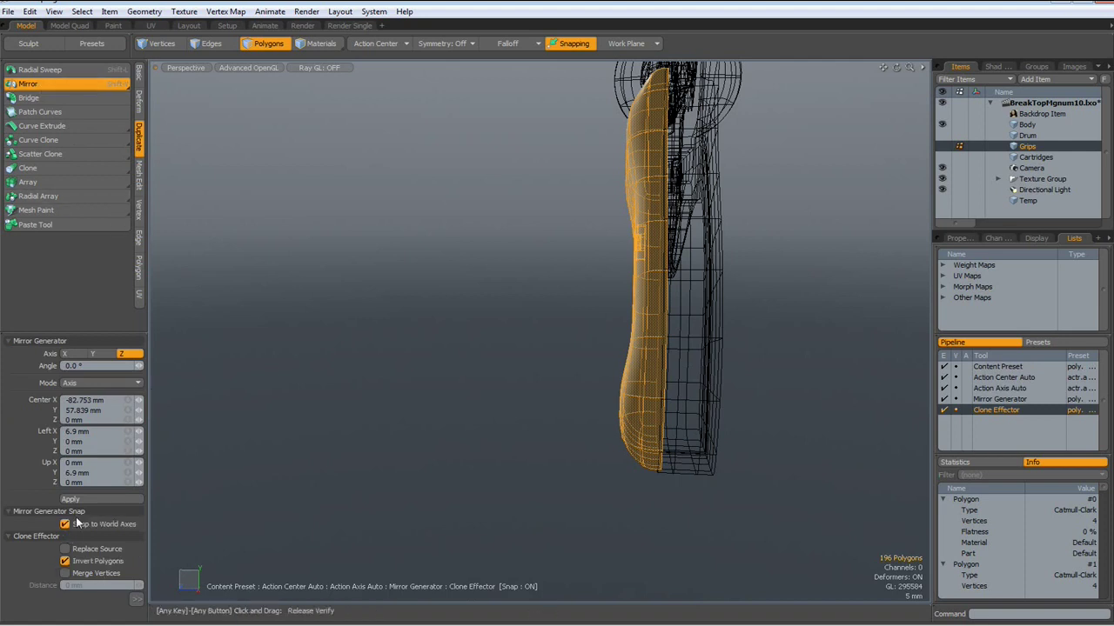
left_click(93, 498)
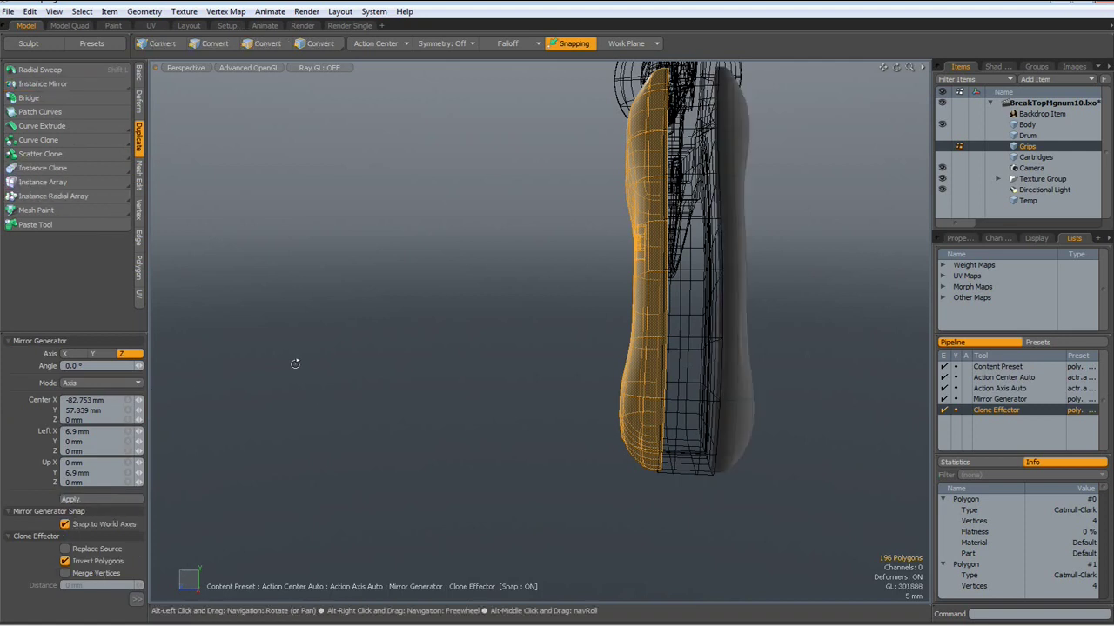
left_click_drag(295, 363, 617, 349, "alt")
left_click(677, 305)
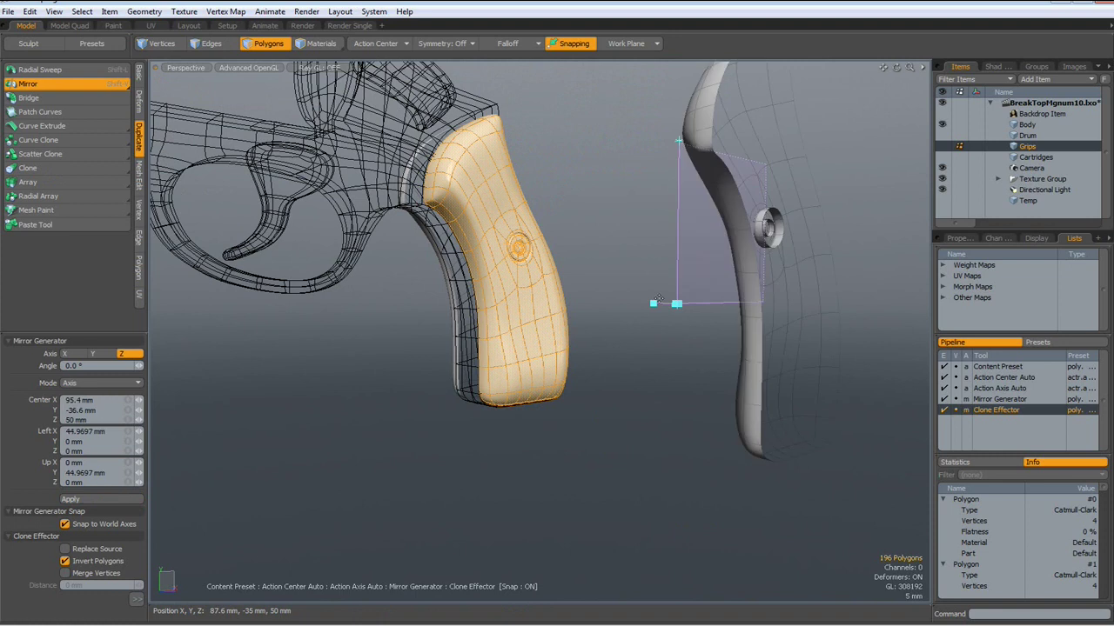
key("ctrl+z")
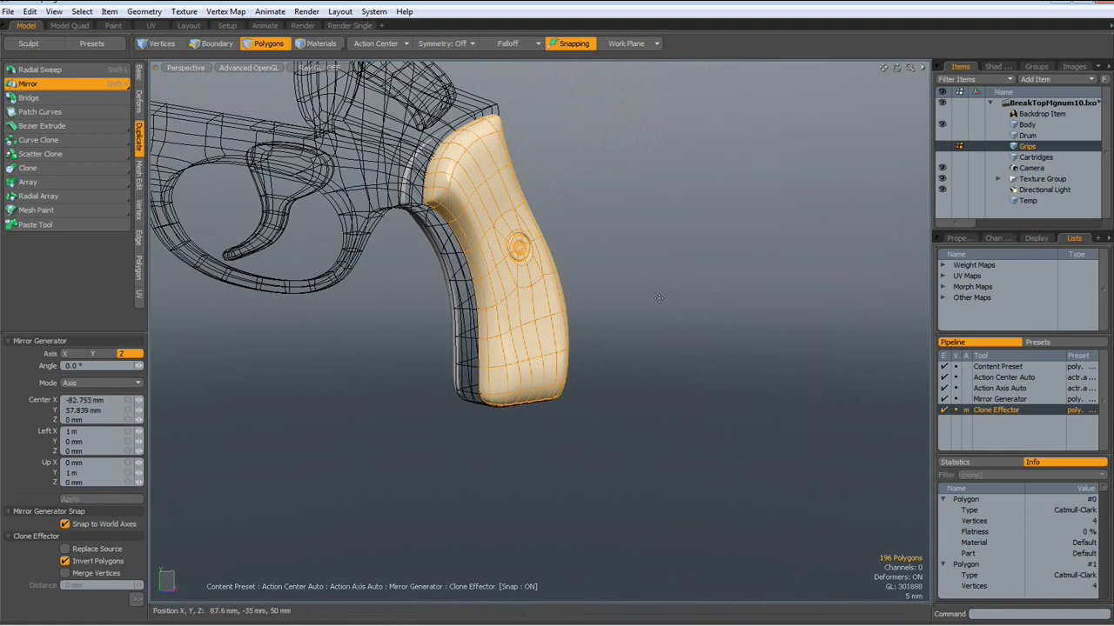
key("space")
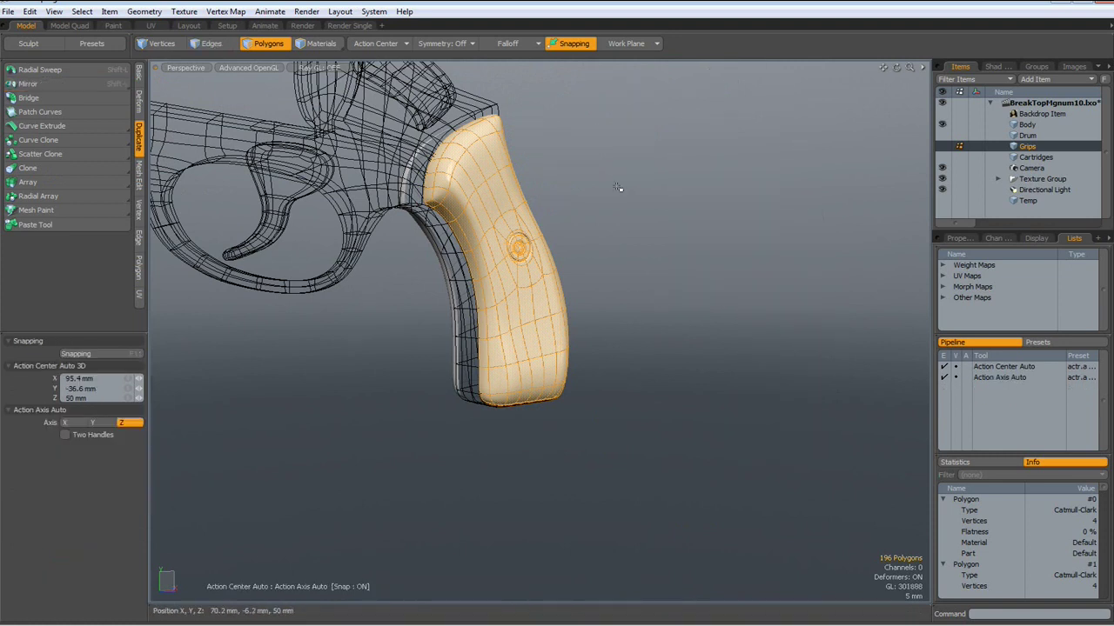
- Make the Drum and Cartridges items visible and check the complete revolver in the render preview
scroll(644, 206, "down", 5)
left_click_drag(462, 241, 447, 390, "alt")
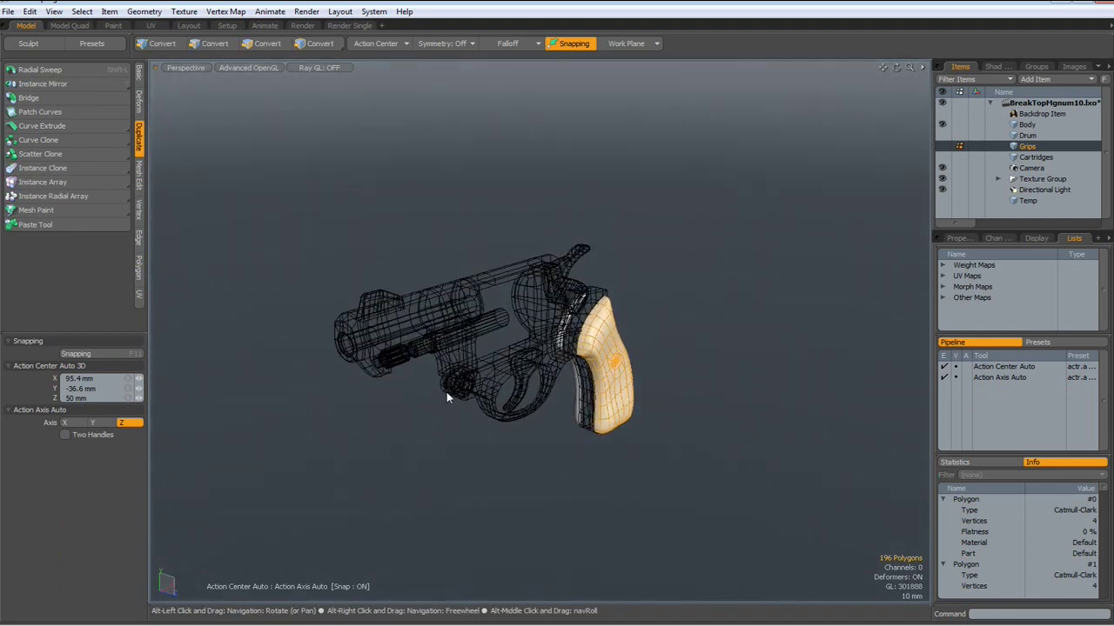
left_click(942, 135)
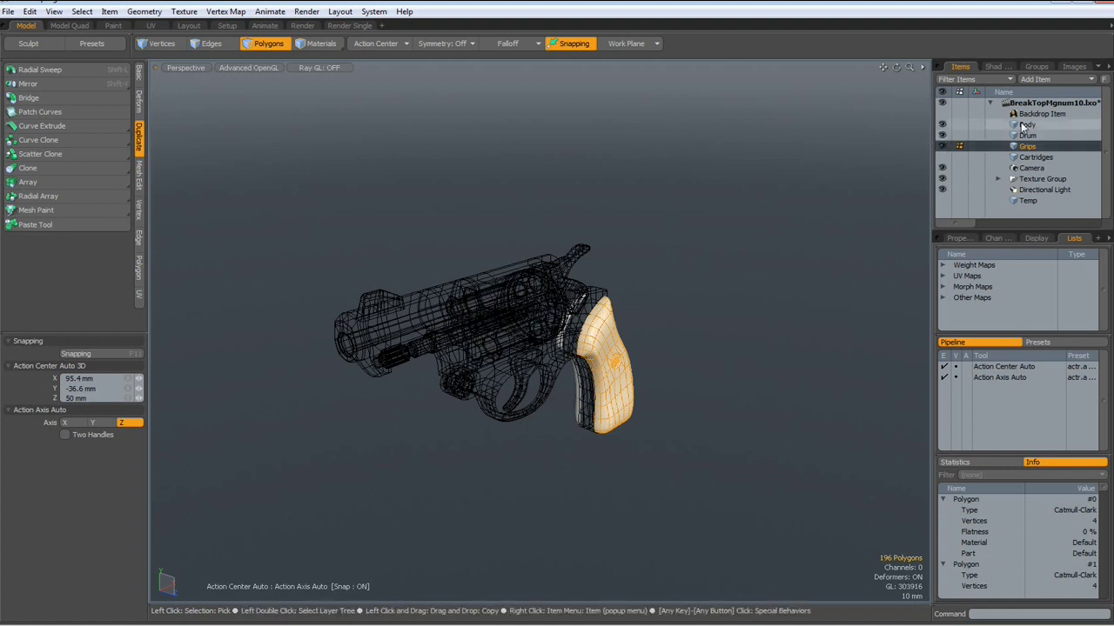
left_click(942, 157)
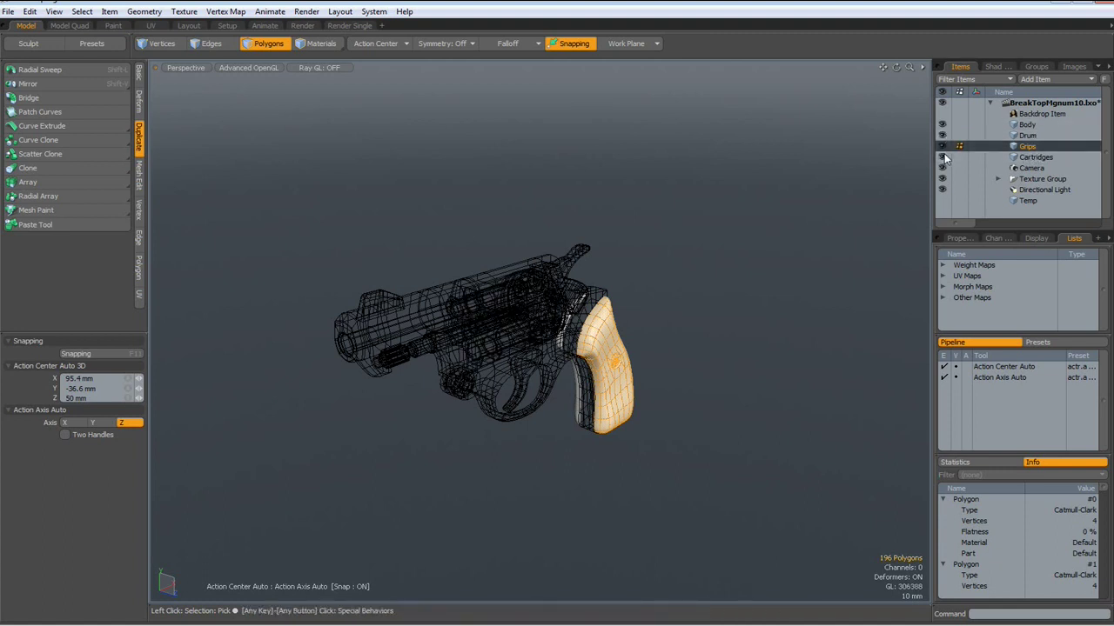
left_click(302, 26)
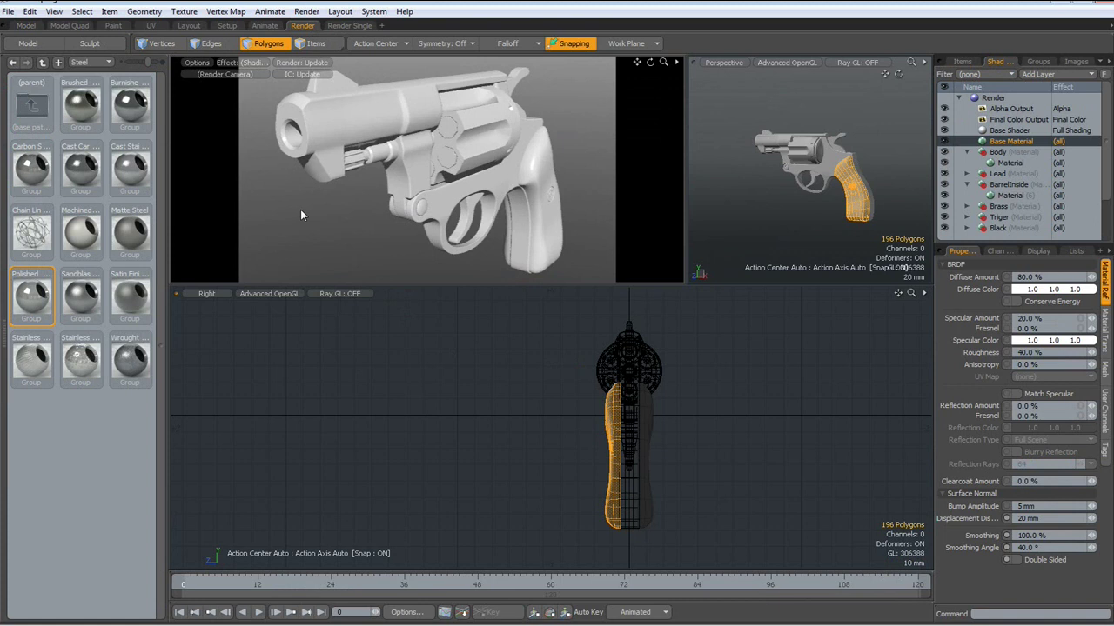
left_click(25, 25)
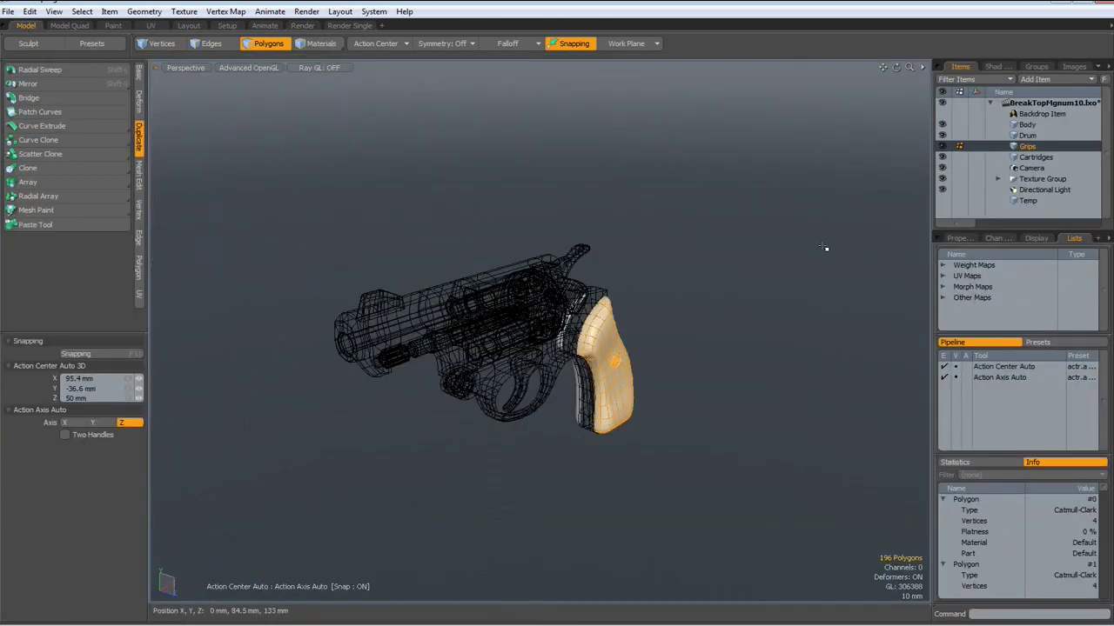
- Inspect the Body, Drum, Grips and Cartridges meshes shaded together, and the Body on its own, for unsmoothed parts
left_click(1036, 157)
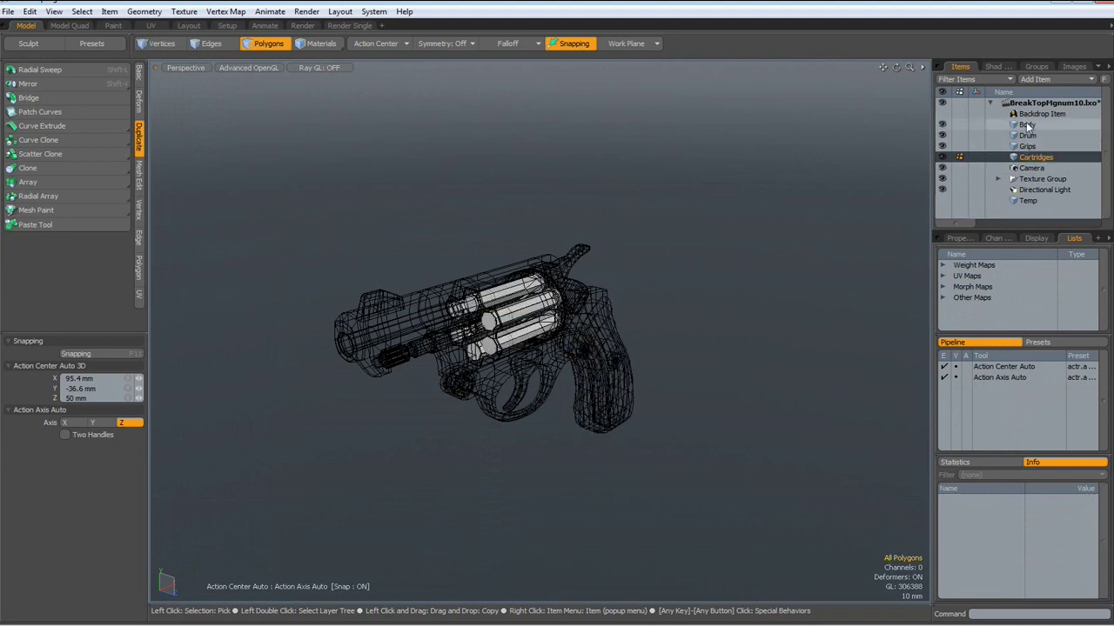
left_click(1027, 126, "shift")
scroll(494, 346, "up", 5)
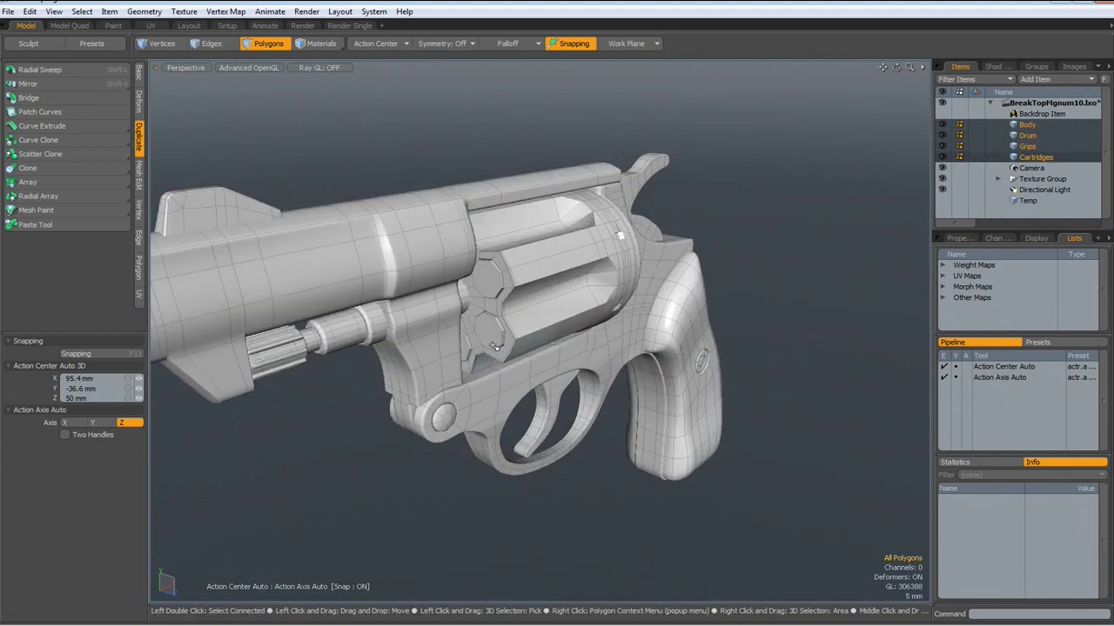
left_click(1014, 127)
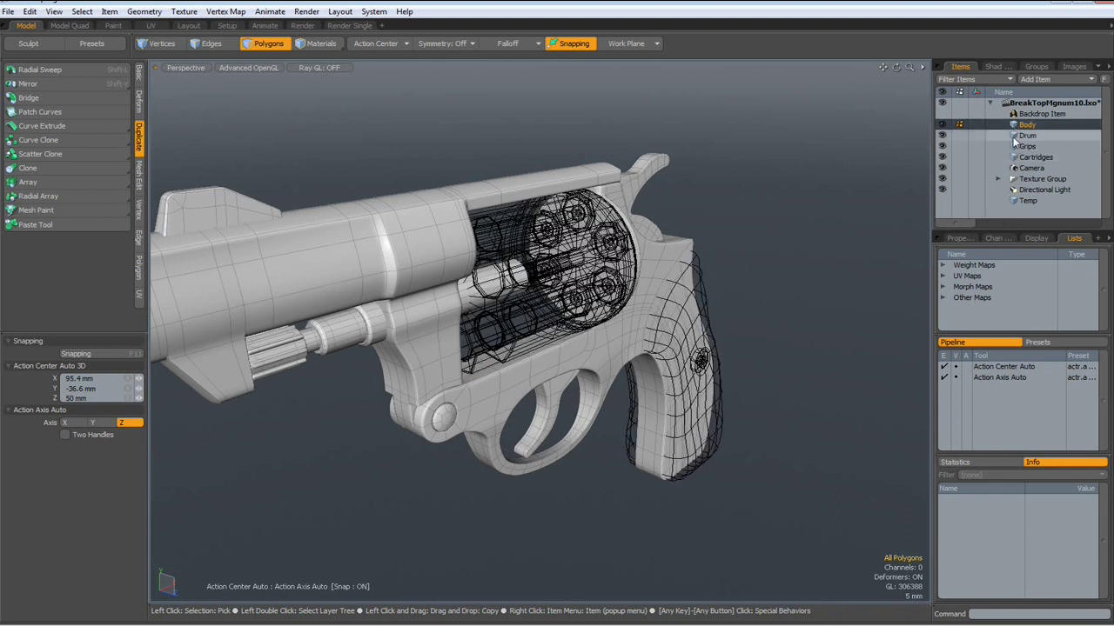
- Convert the Cartridges and Drum meshes to smoothed subdivision surfaces
left_click(1018, 157)
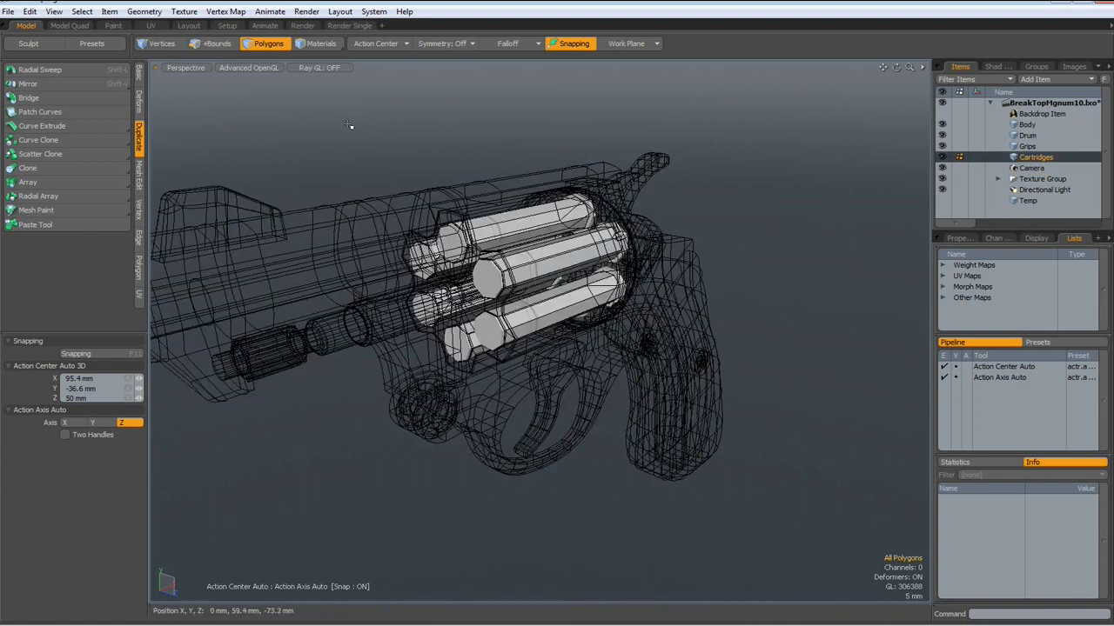
key("Tab")
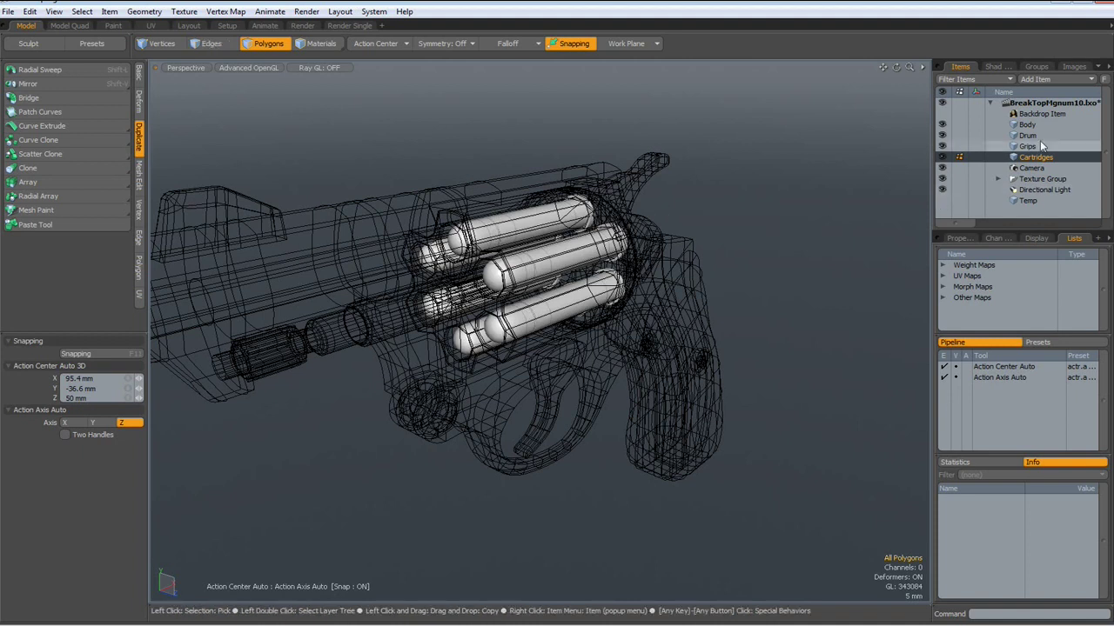
left_click(1016, 137)
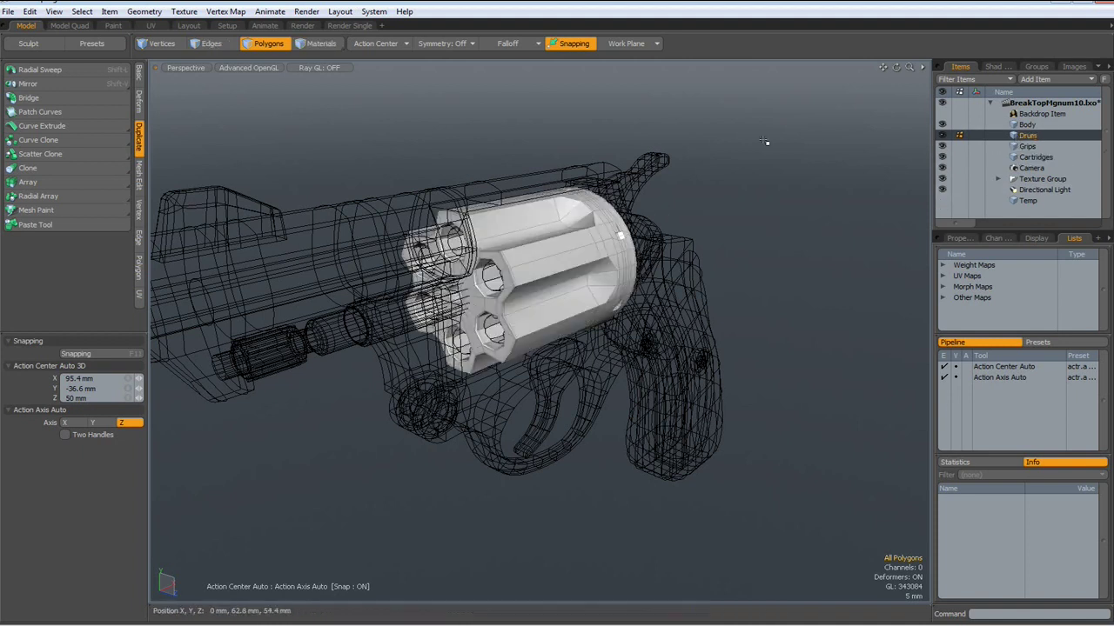
key("Tab")
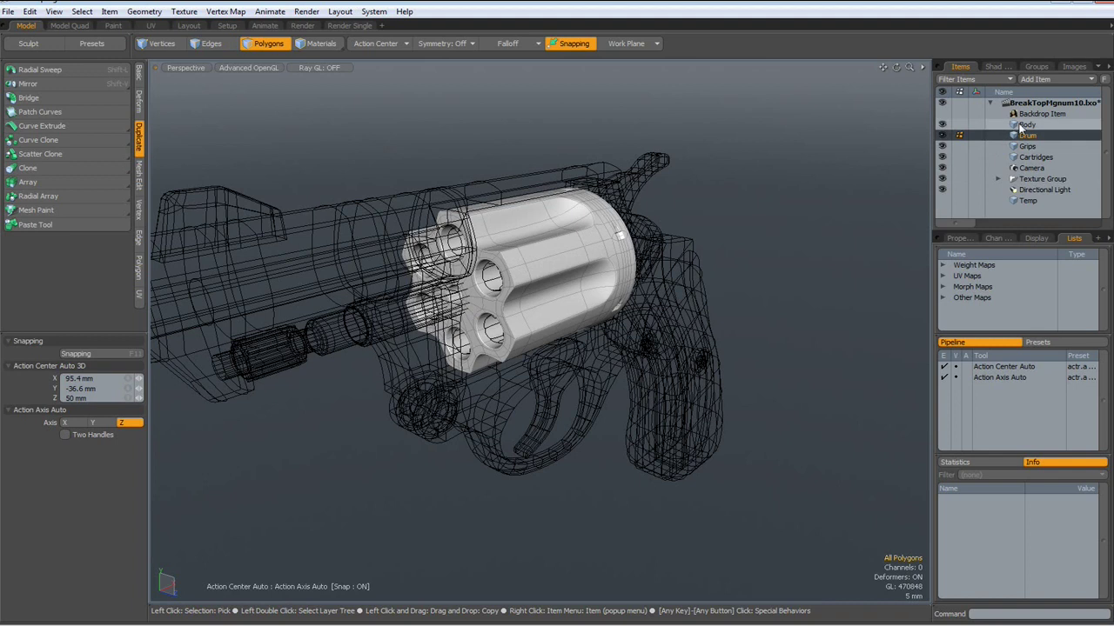
- Select the Body, Drum, Grips and Cartridges items together and examine the smoothed revolver from several angles
left_click(1020, 126)
left_click(1012, 159, "shift")
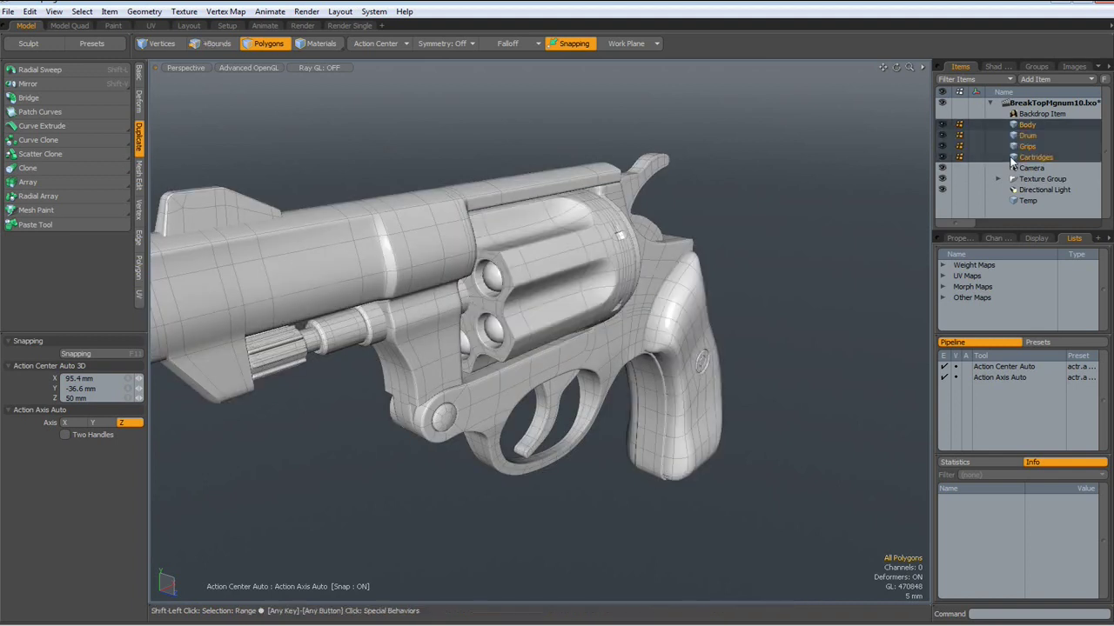
left_click_drag(775, 317, 814, 305, "alt")
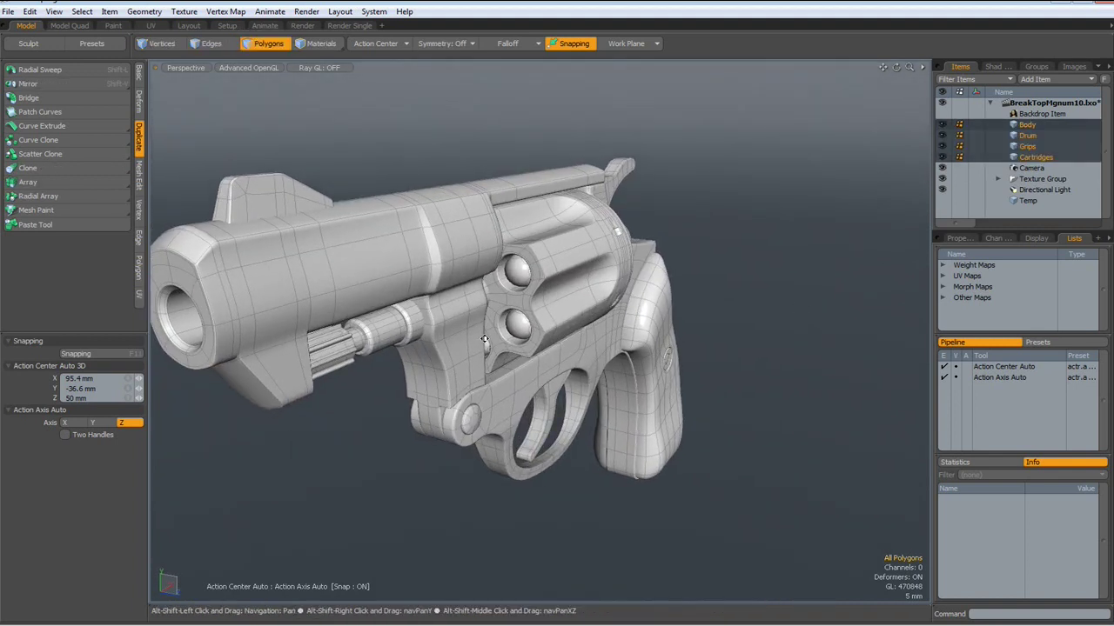
left_click_drag(644, 287, 470, 148, "alt+shift")
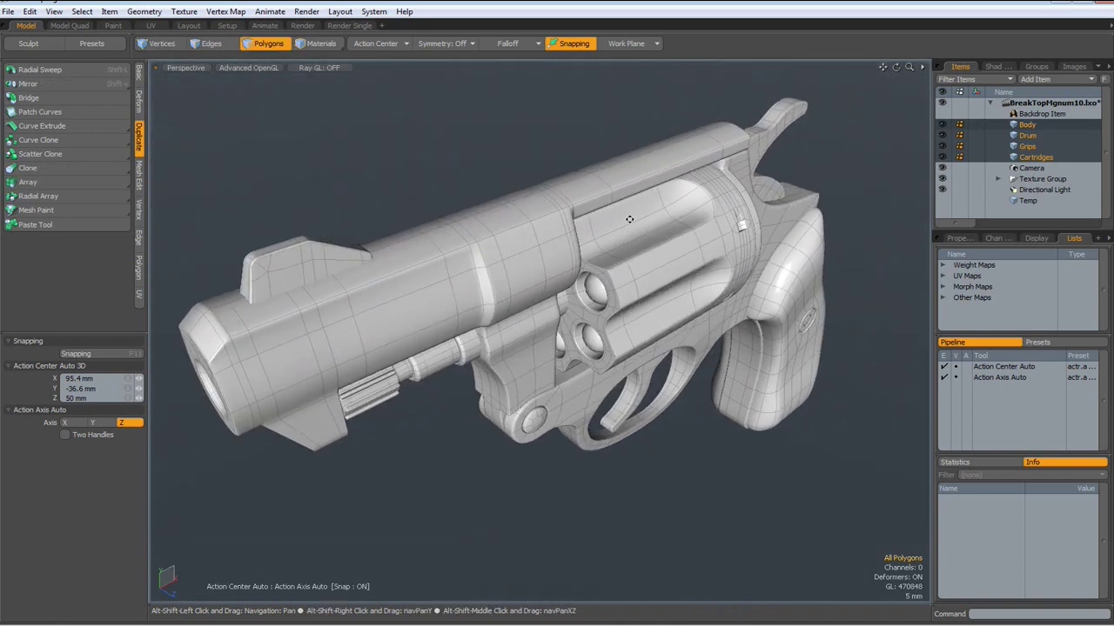
- Adjust the render camera to frame the revolver, render the current frame, and close the finished render
left_click(302, 25)
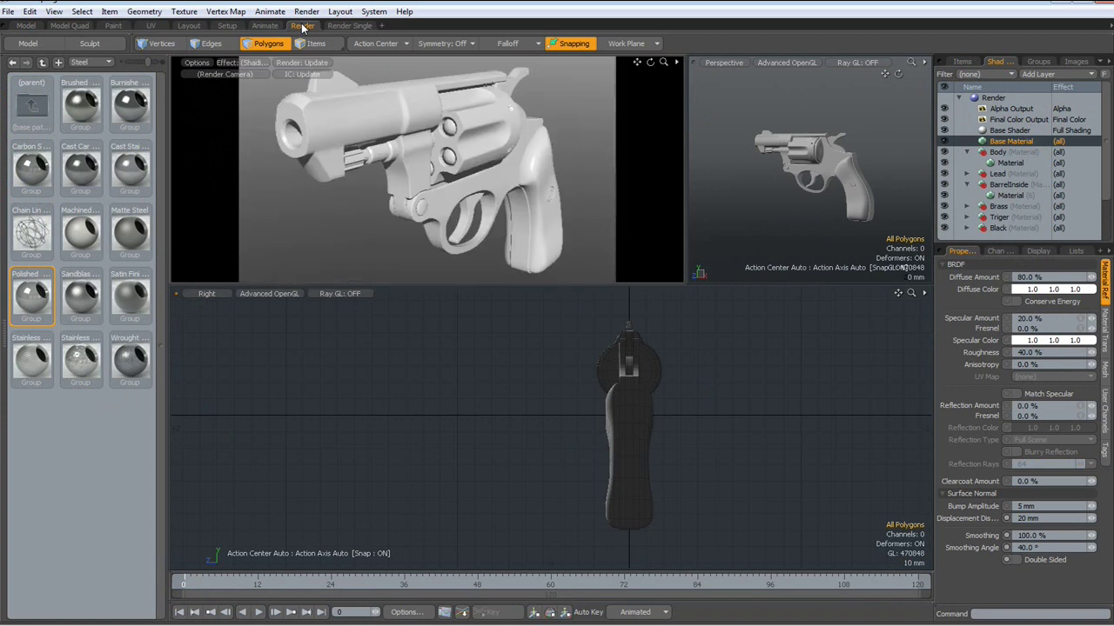
left_click_drag(386, 119, 416, 151, "alt")
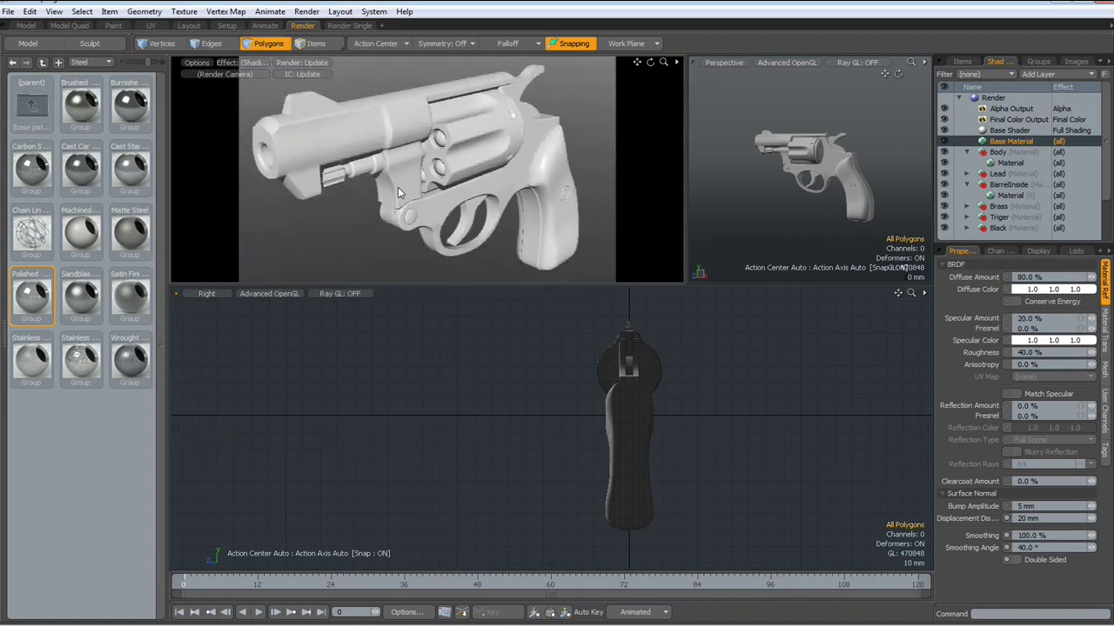
key("F9")
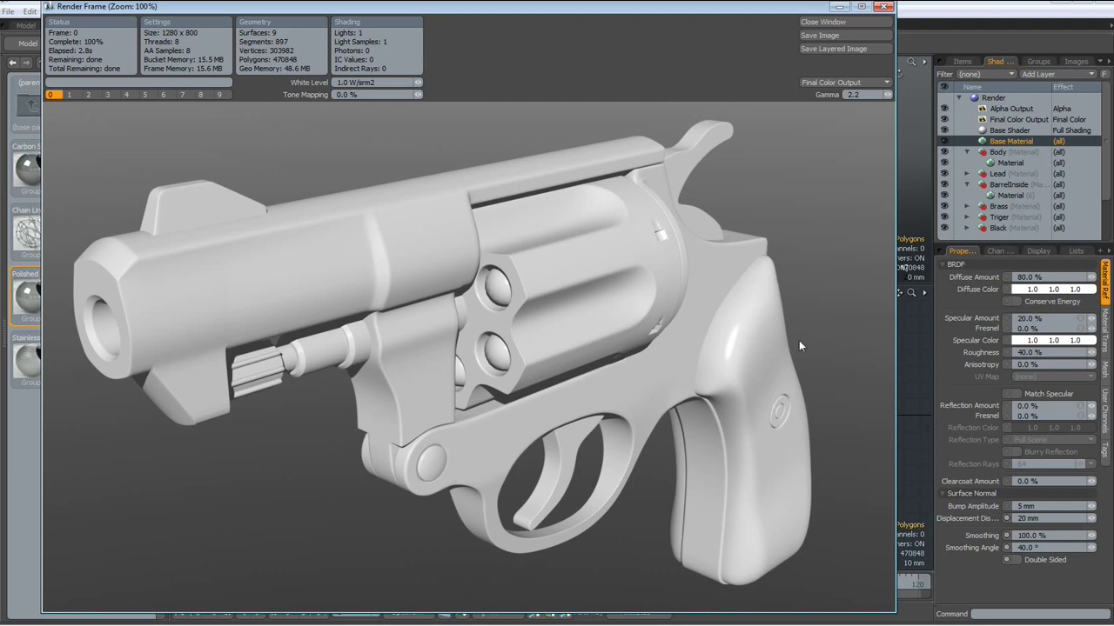
left_click(883, 7)
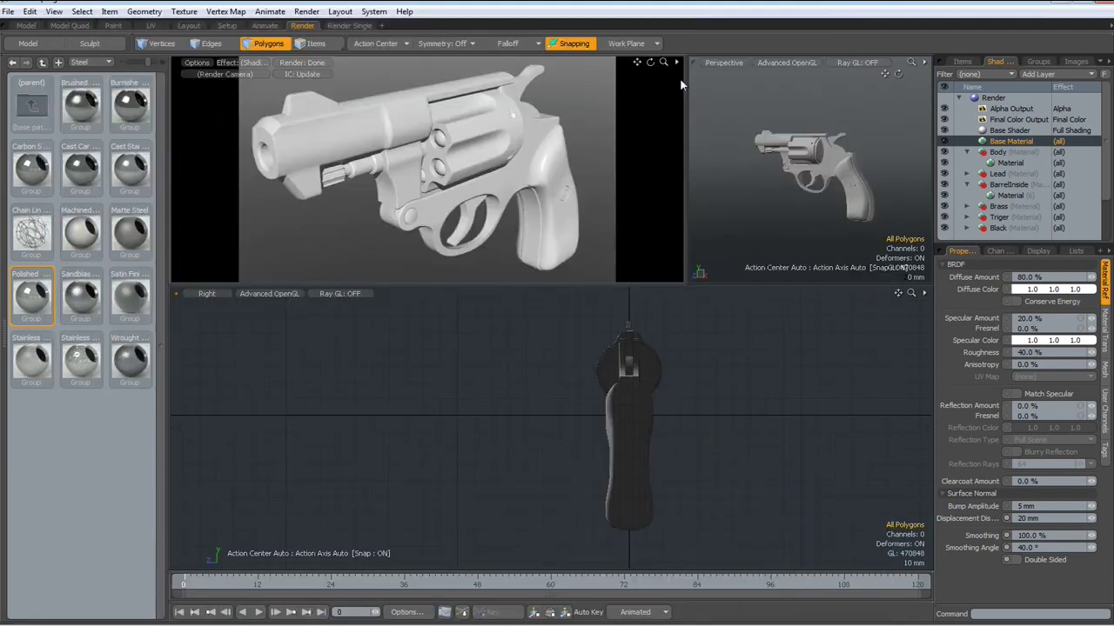